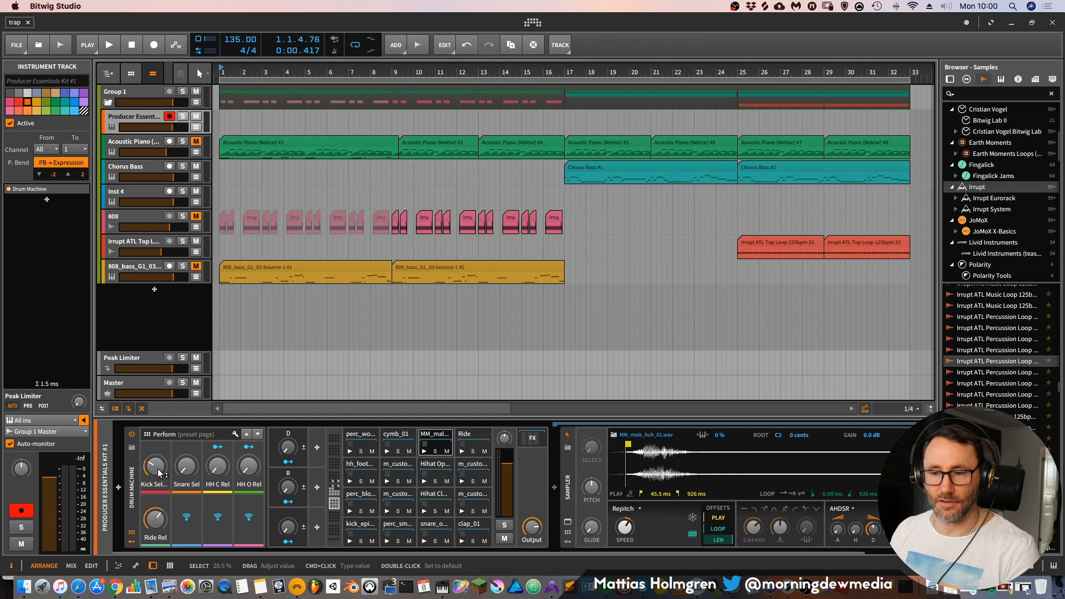
Audition kick sounds by adjusting the drum machine's Kick Select macro on the Producer Essentials Kit track
{"action": "left_click_drag", "start_coordinate": [159, 471], "coordinate": [155, 456]}
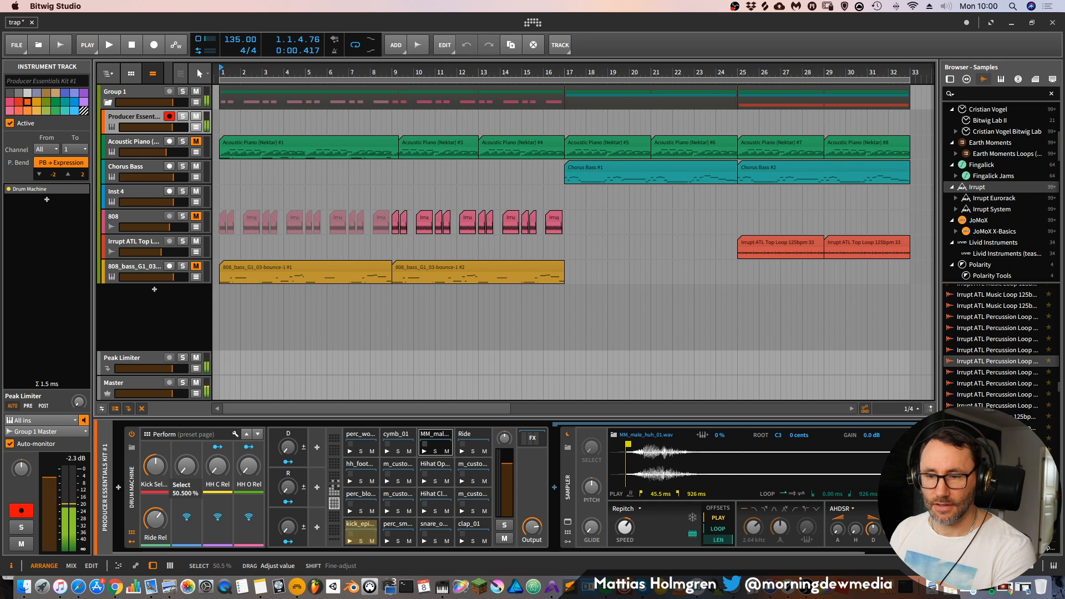
{"action": "left_click_drag", "start_coordinate": [156, 467], "coordinate": [159, 471]}
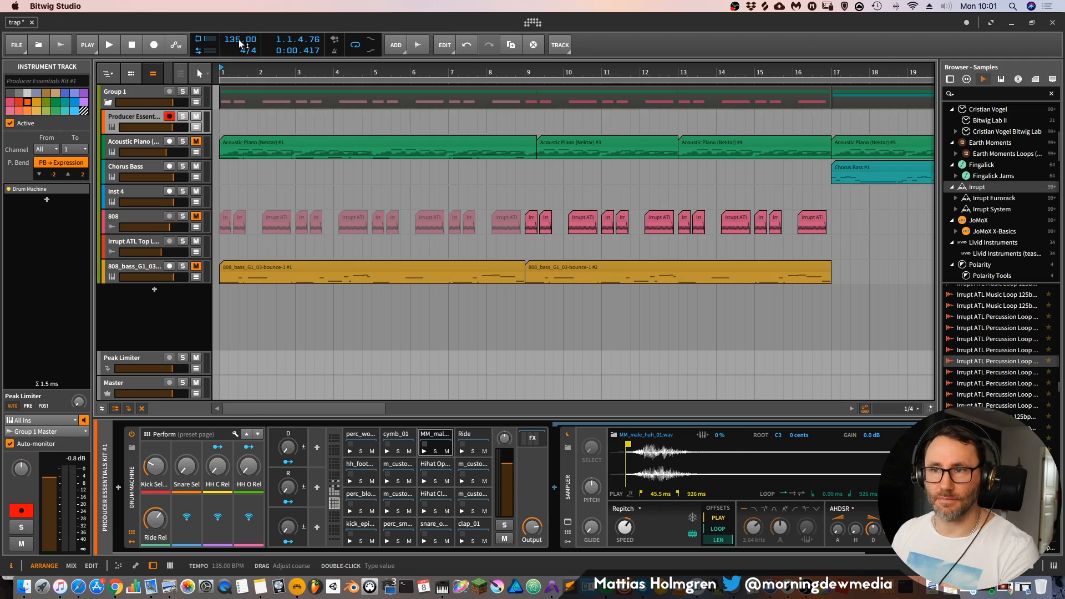
Record a kick and clap pattern on the Producer Essentials Kit track and trim the clip to end at bar 5
{"action": "mouse_move", "coordinate": [362, 71]}
{"action": "left_mouse_down"}
{"action": "mouse_move", "coordinate": [477, 61]}
{"action": "mouse_move", "coordinate": [536, 71]}
{"action": "left_mouse_up"}
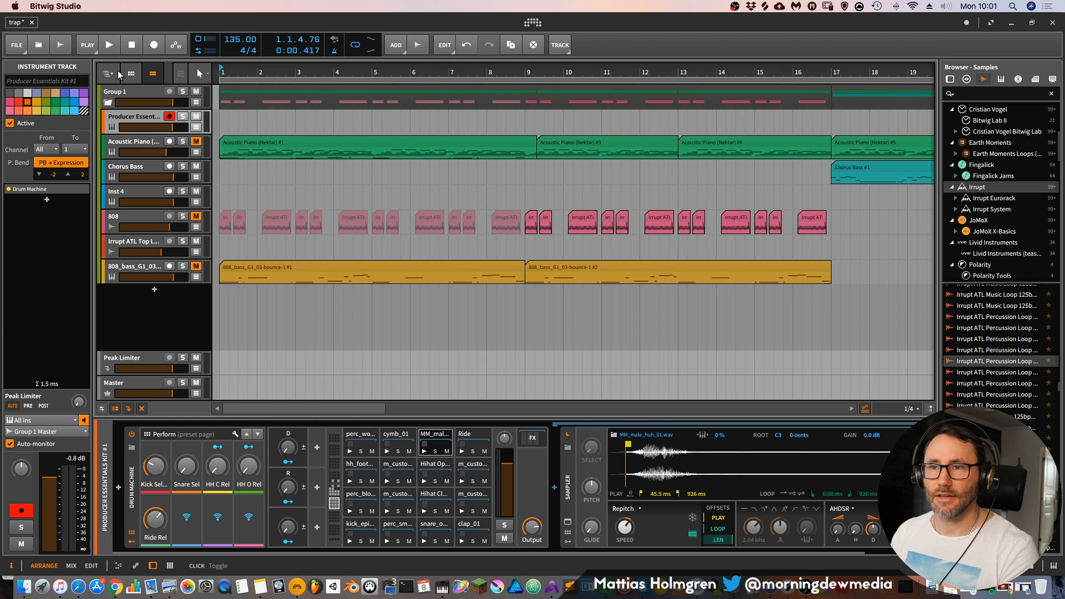
{"action": "left_click", "coordinate": [158, 49]}
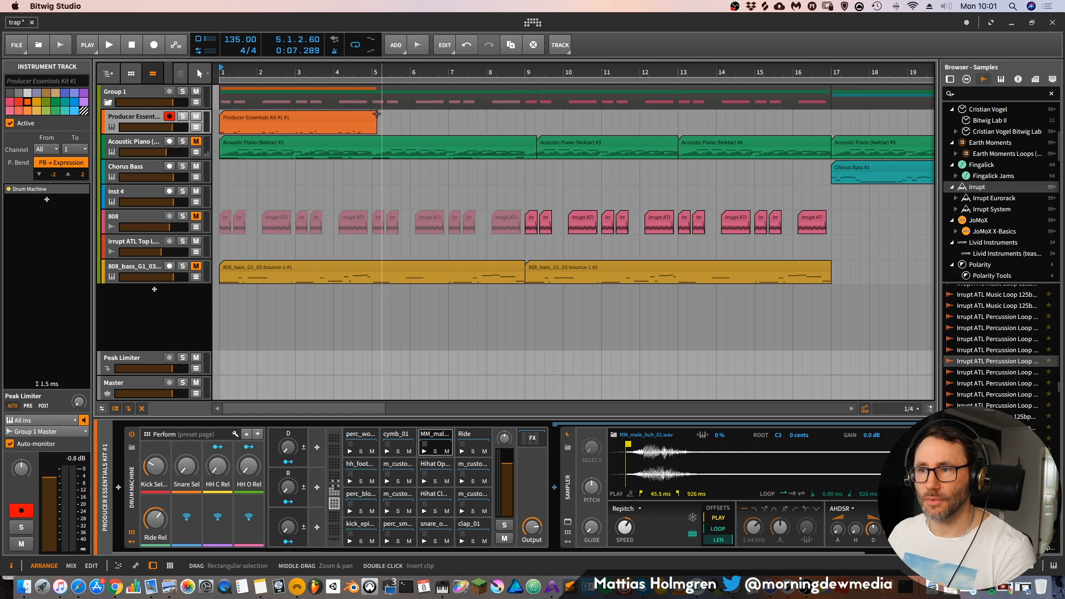
{"action": "left_click_drag", "start_coordinate": [377, 116], "coordinate": [372, 114]}
{"action": "left_click_drag", "start_coordinate": [393, 72], "coordinate": [489, 109]}
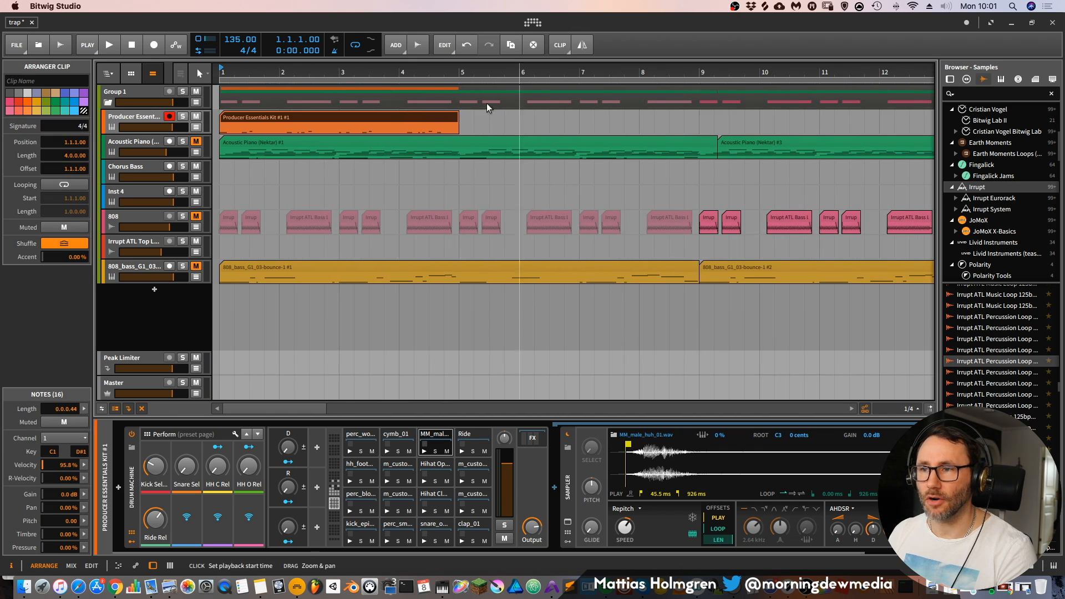
Open the recorded drum clip for note editing, listen to it and quantize all of its notes
{"action": "double_click", "coordinate": [301, 114]}
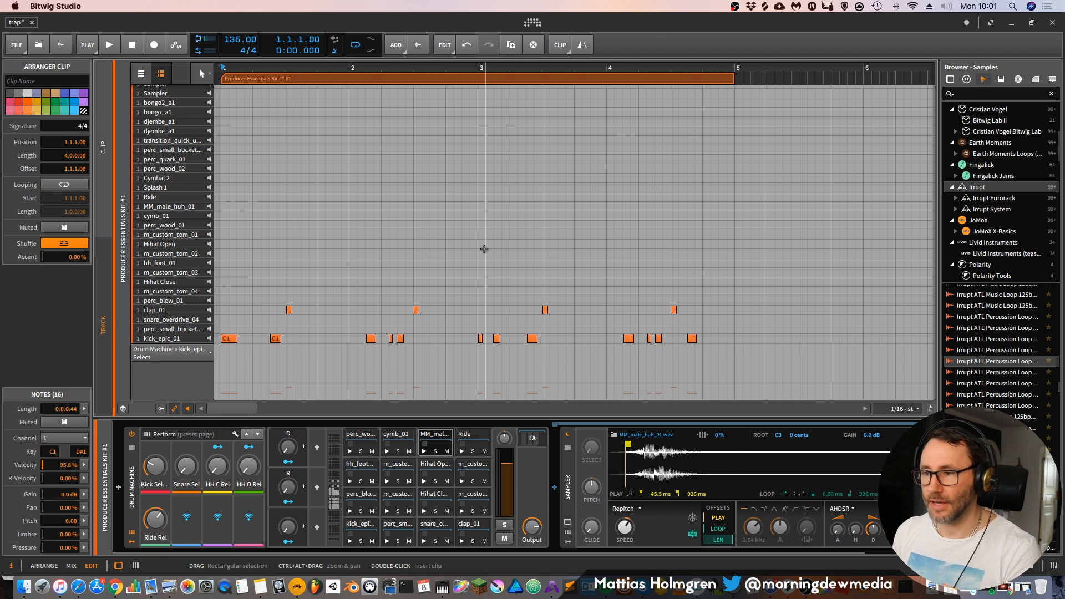
{"action": "scroll", "coordinate": [484, 249], "scroll_direction": "up", "scroll_amount": 5}
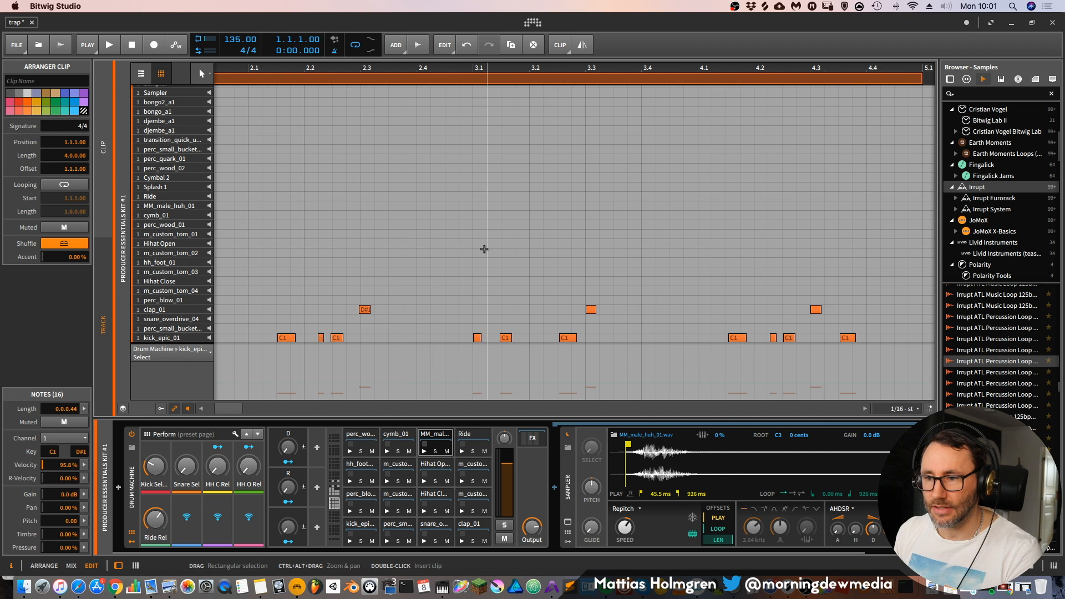
{"action": "left_click_drag", "start_coordinate": [229, 411], "coordinate": [219, 411]}
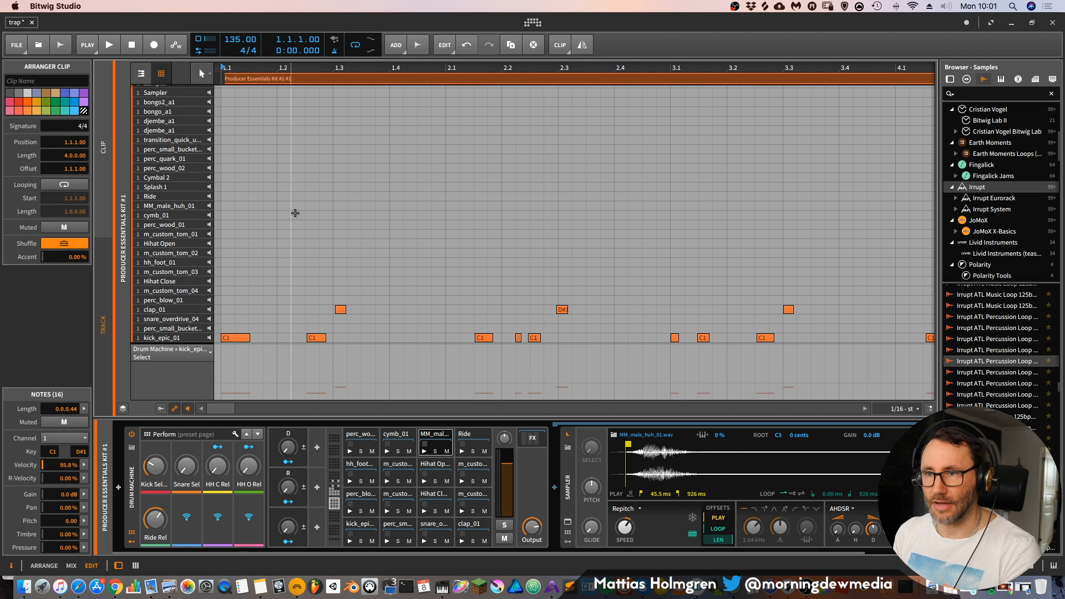
{"action": "key", "text": "space"}
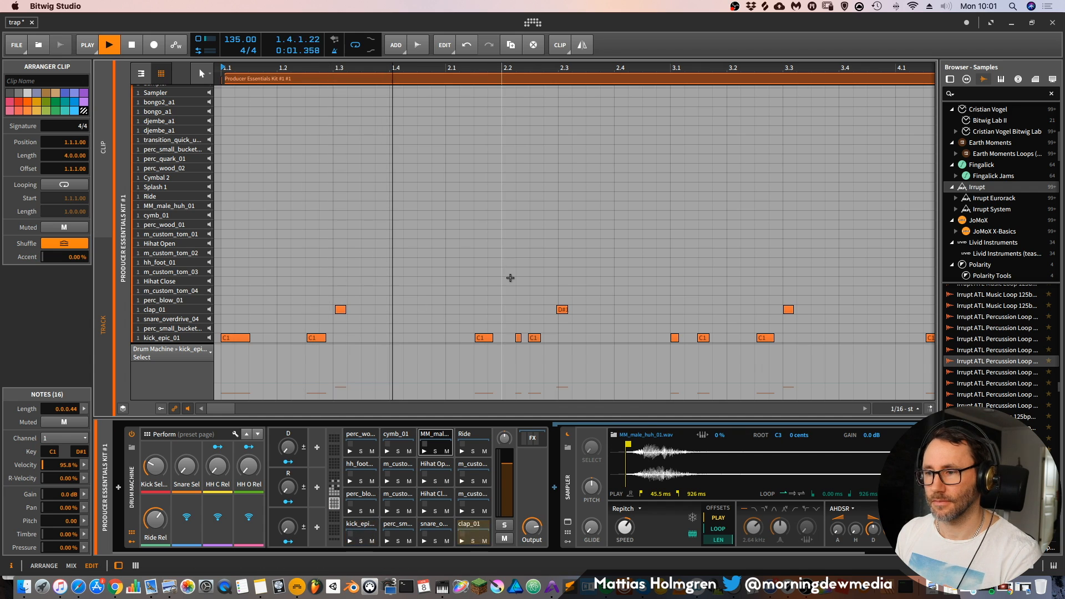
{"action": "key", "text": "space"}
{"action": "left_click", "coordinate": [471, 304]}
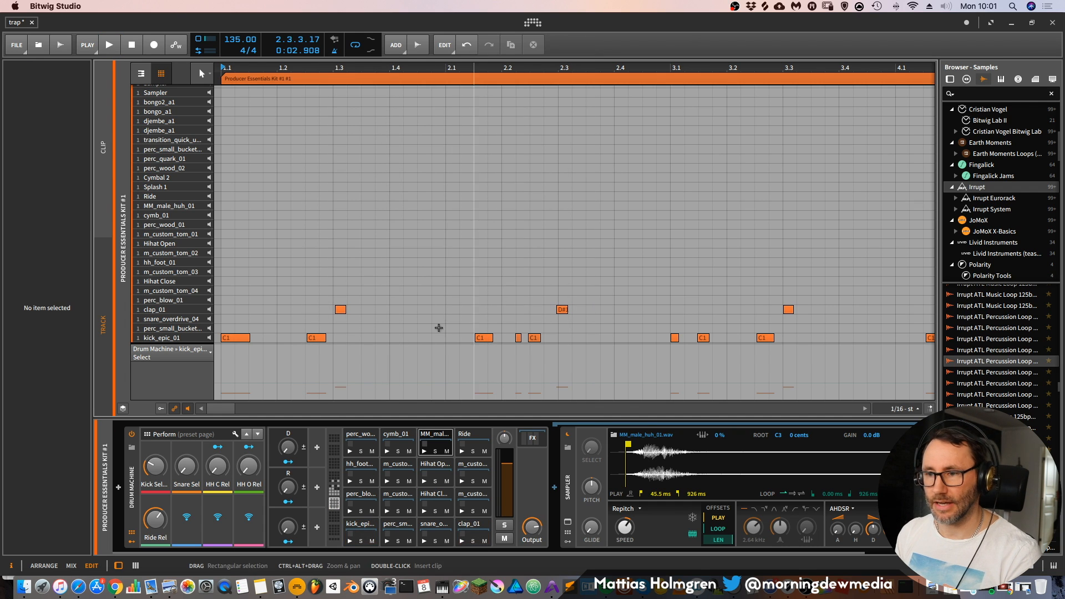
{"action": "key", "text": "ctrl+a"}
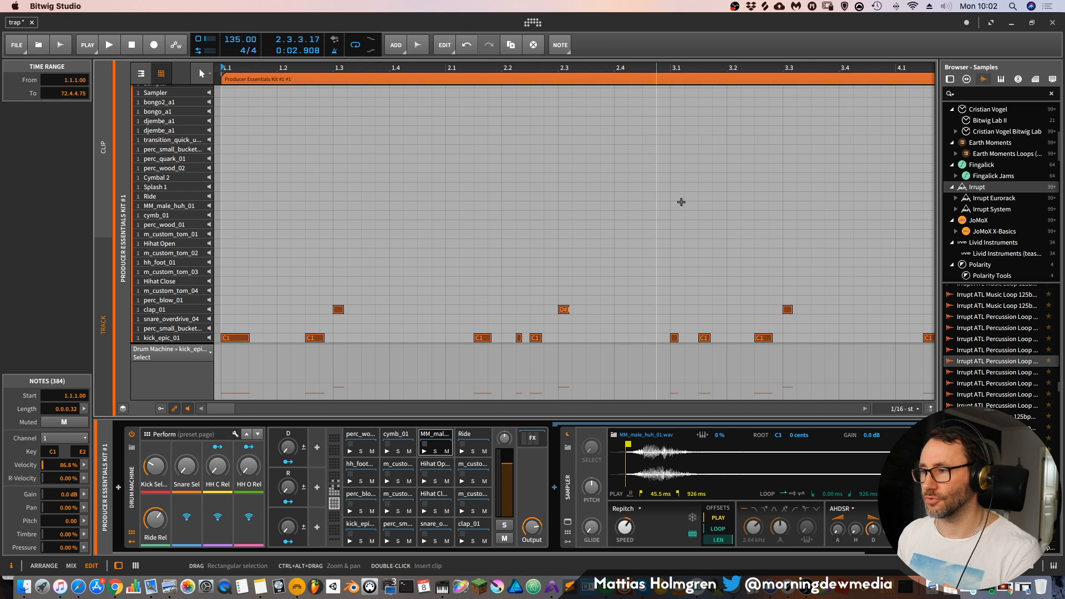
Play back the quantized kick and clap pattern across the four bars
{"action": "key", "text": "space"}
{"action": "left_click_drag", "start_coordinate": [783, 67], "coordinate": [766, 118]}
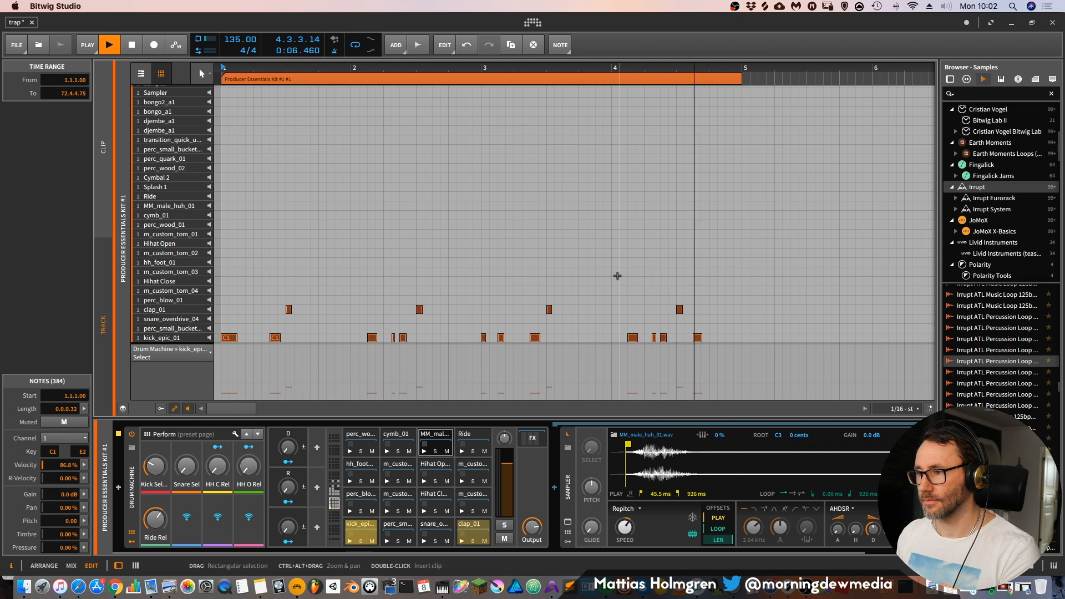
{"action": "key", "text": "space"}
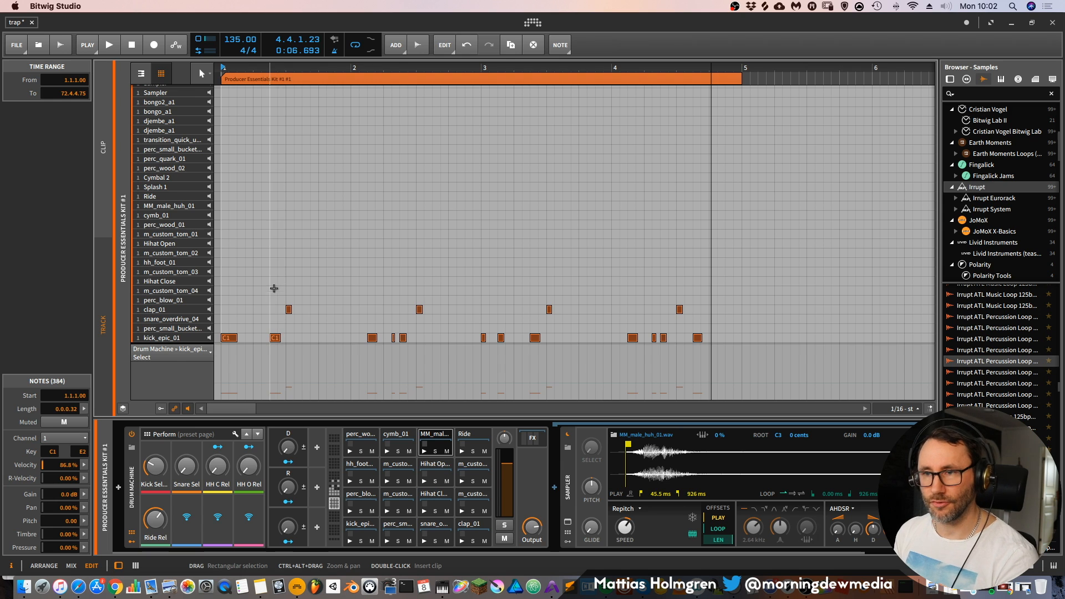
{"action": "left_click_drag", "start_coordinate": [367, 67], "coordinate": [406, 70]}
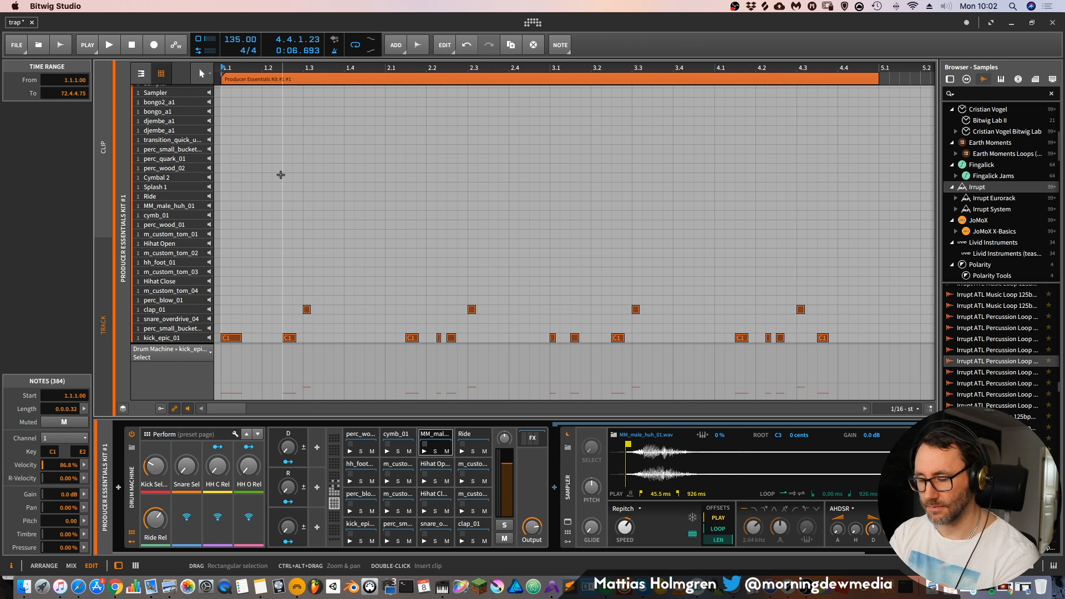
Overdub perc_small_bucket and perc_blow_01 hits into the drum clip, play it back and quantize the notes
{"action": "left_click", "coordinate": [154, 45]}
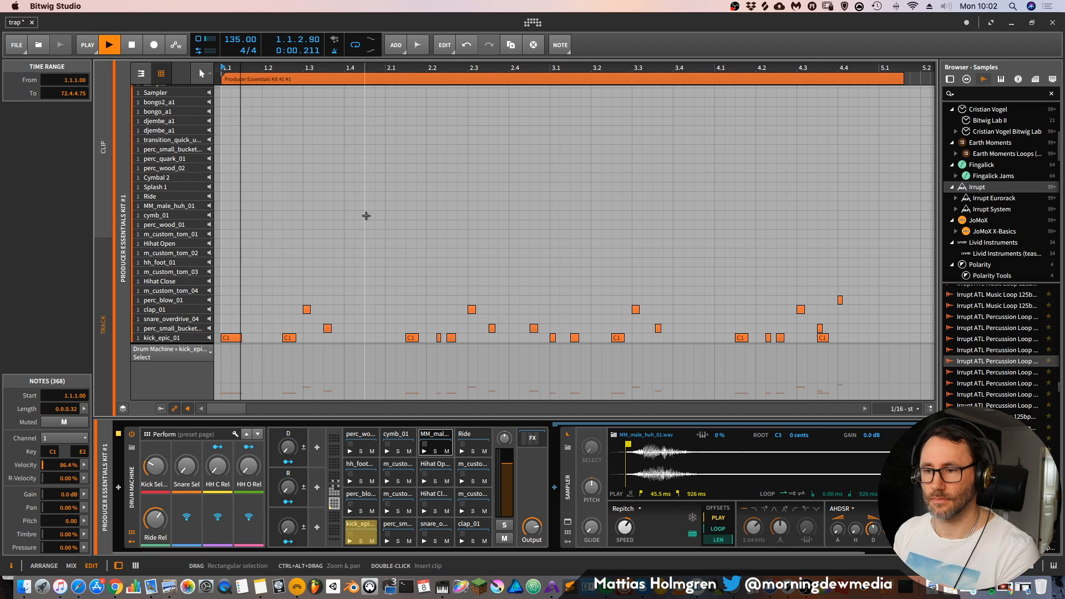
{"action": "left_click_drag", "start_coordinate": [593, 68], "coordinate": [589, 81]}
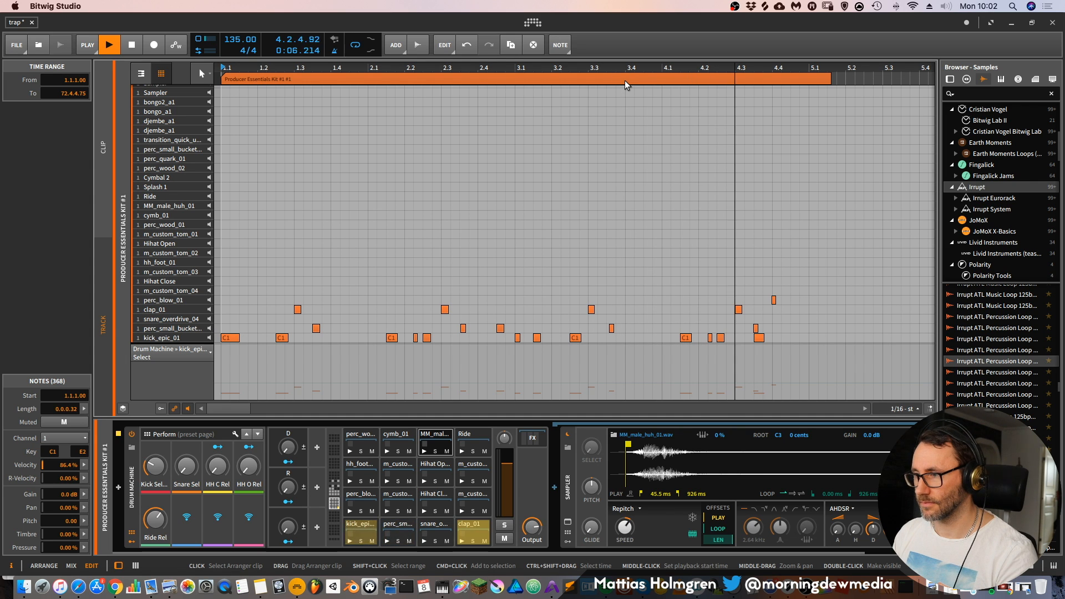
{"action": "key", "text": "space"}
{"action": "left_click_drag", "start_coordinate": [786, 338], "coordinate": [220, 234]}
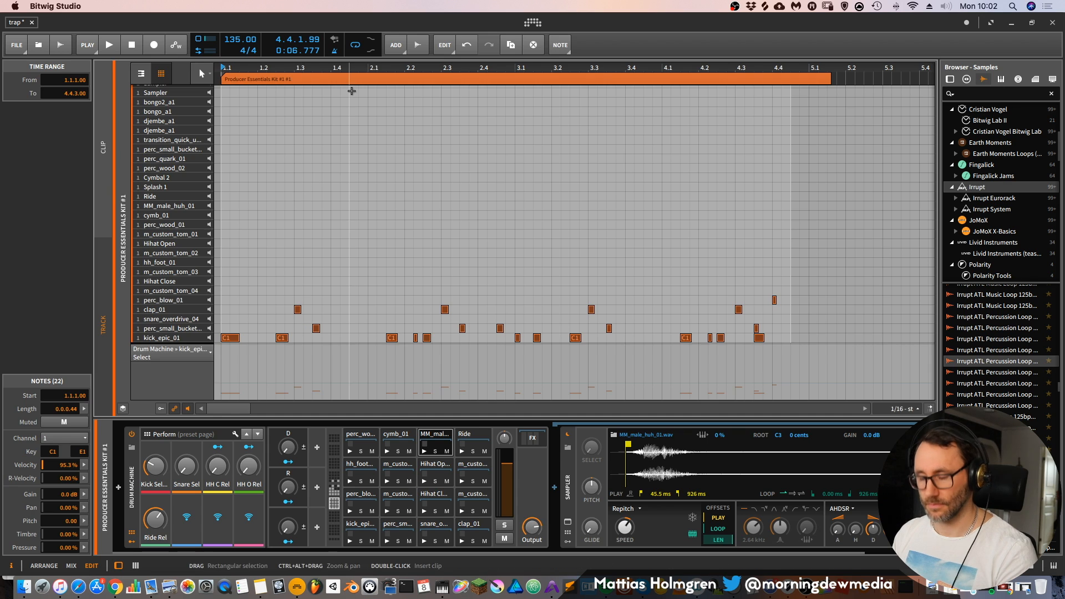
Return to the arranger, show the drum kit's devices and adjust the HH C Rel macro
{"action": "key", "text": "alt+1"}
{"action": "scroll", "coordinate": [380, 330], "scroll_direction": "down", "scroll_amount": 2}
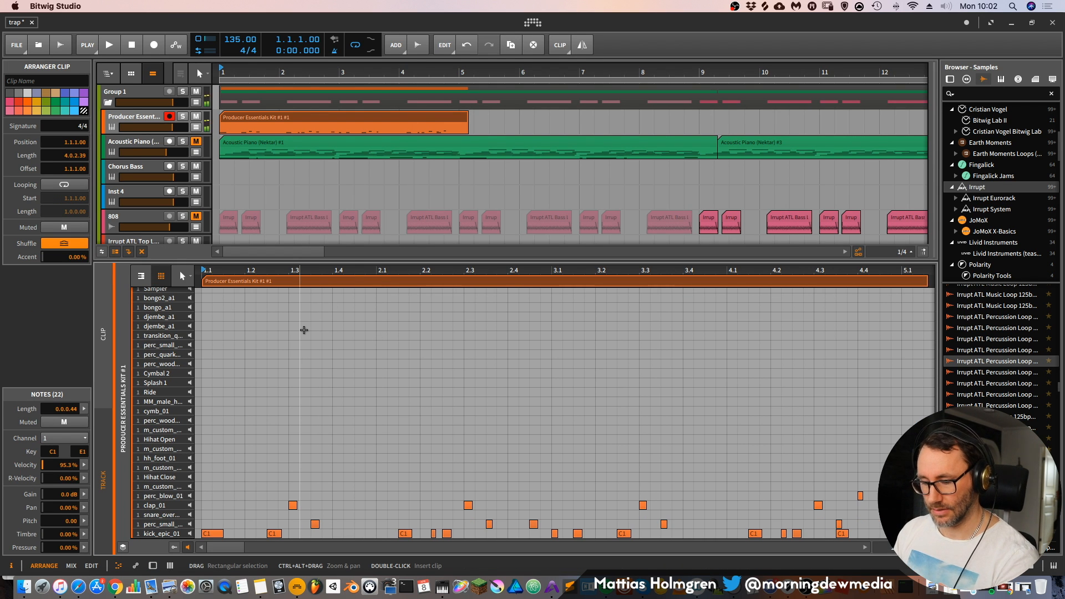
{"action": "key", "text": "d"}
{"action": "left_click", "coordinate": [151, 118]}
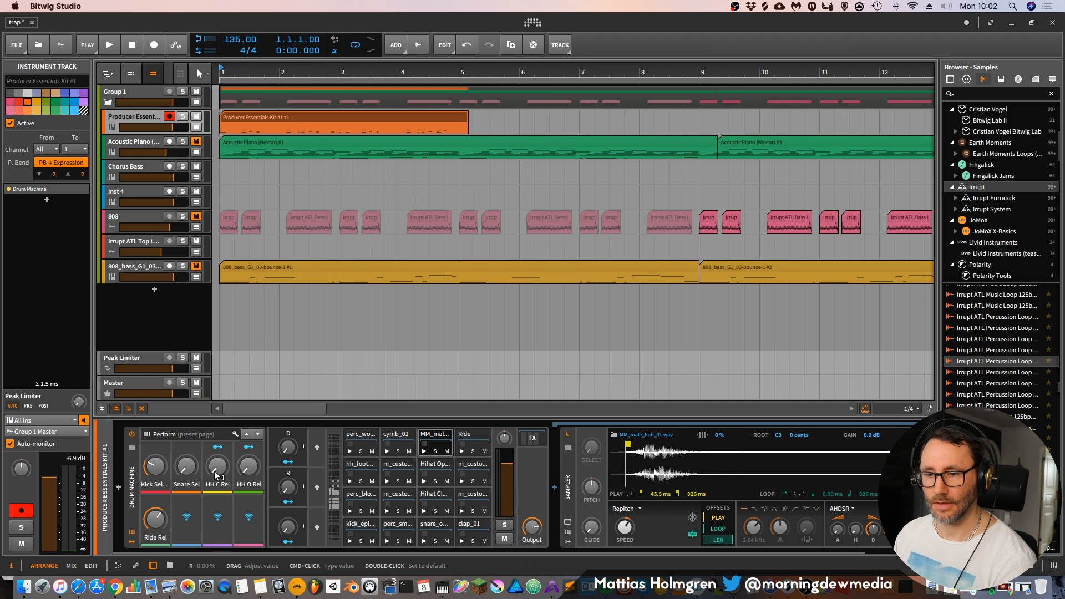
{"action": "left_click_drag", "start_coordinate": [217, 474], "coordinate": [216, 476]}
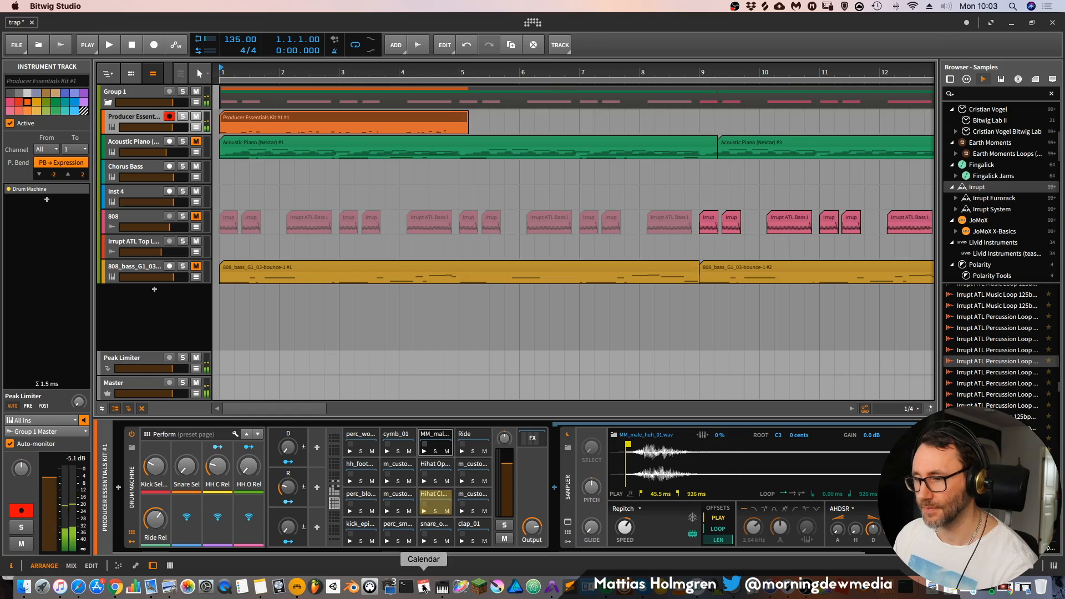
Adjust the decay of the AHDSR amp envelope in the Hihat Close pad's sampler
{"action": "left_click", "coordinate": [431, 495]}
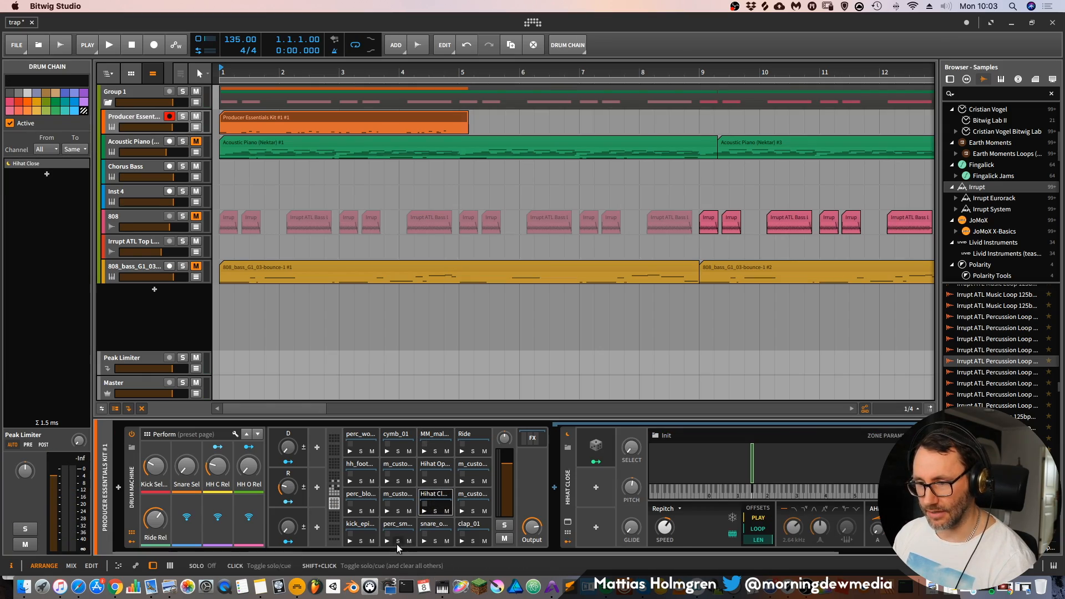
{"action": "left_click_drag", "start_coordinate": [401, 551], "coordinate": [608, 554]}
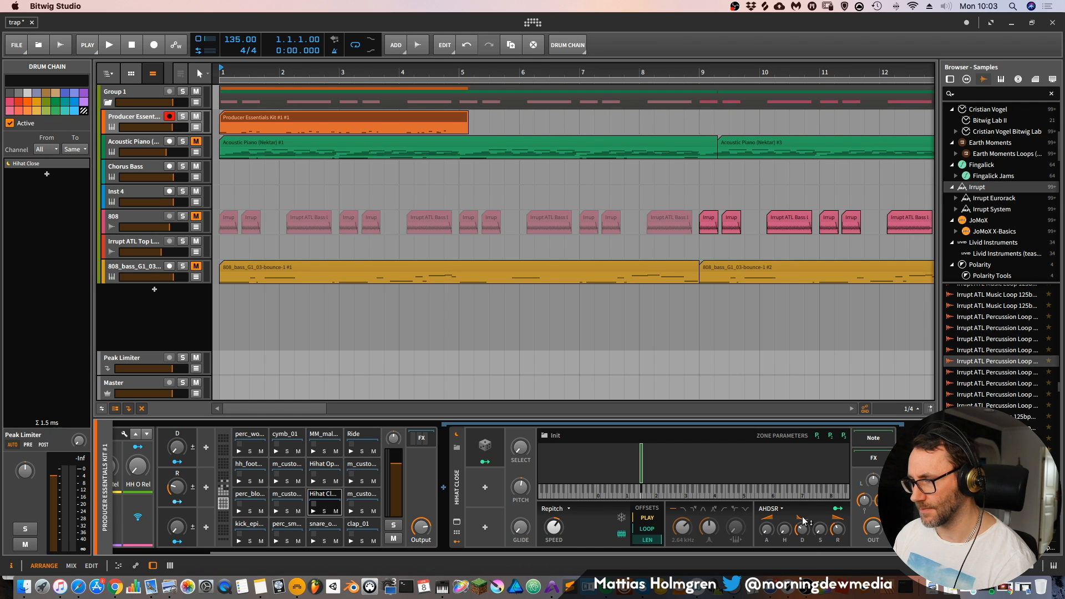
{"action": "left_click_drag", "start_coordinate": [804, 522], "coordinate": [804, 533]}
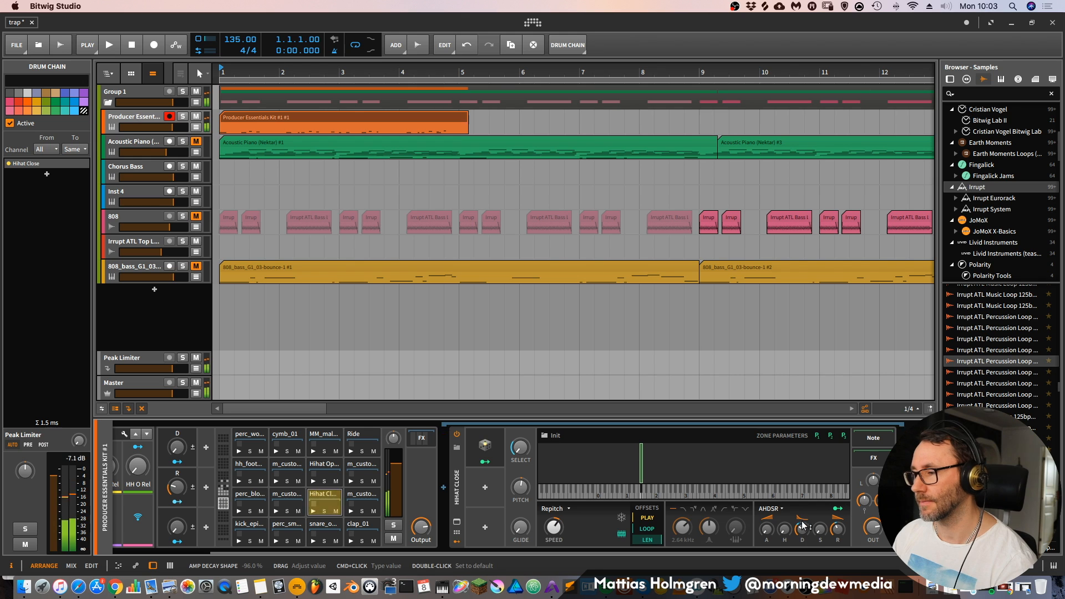
{"action": "left_click_drag", "start_coordinate": [802, 529], "coordinate": [803, 537]}
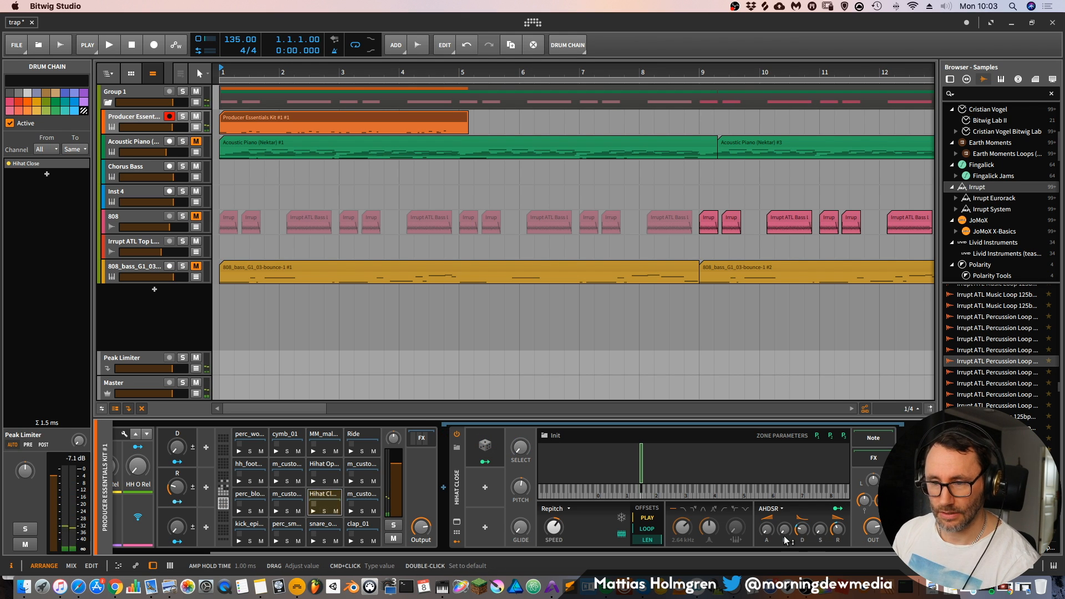
{"action": "left_click_drag", "start_coordinate": [452, 552], "coordinate": [208, 568]}
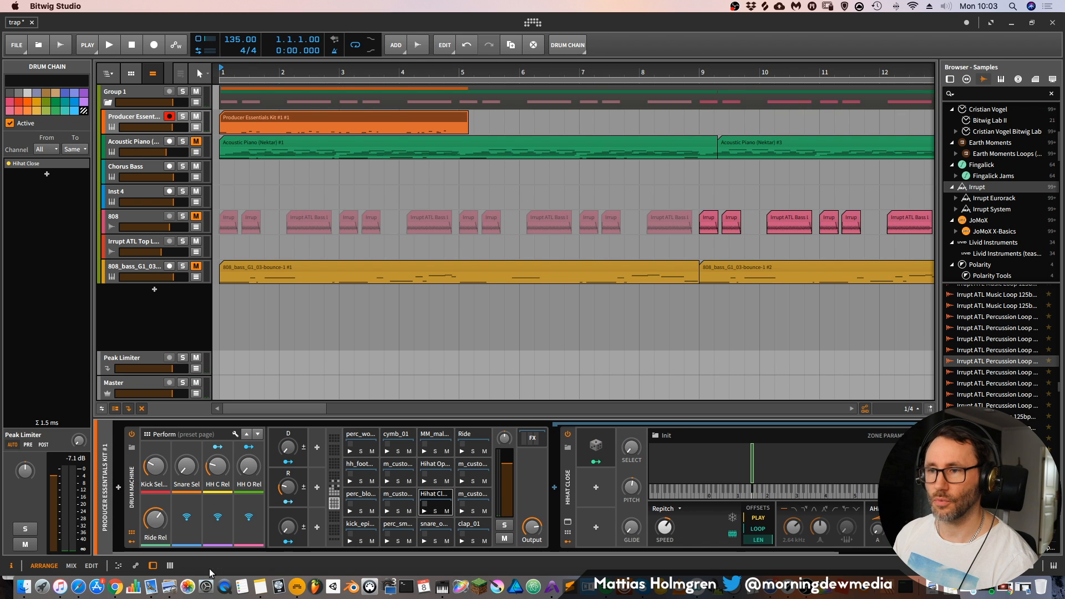
Reopen the drum clip's notes, overdub a closed hi-hat part across the four bars and quantize the new notes
{"action": "double_click", "coordinate": [345, 115]}
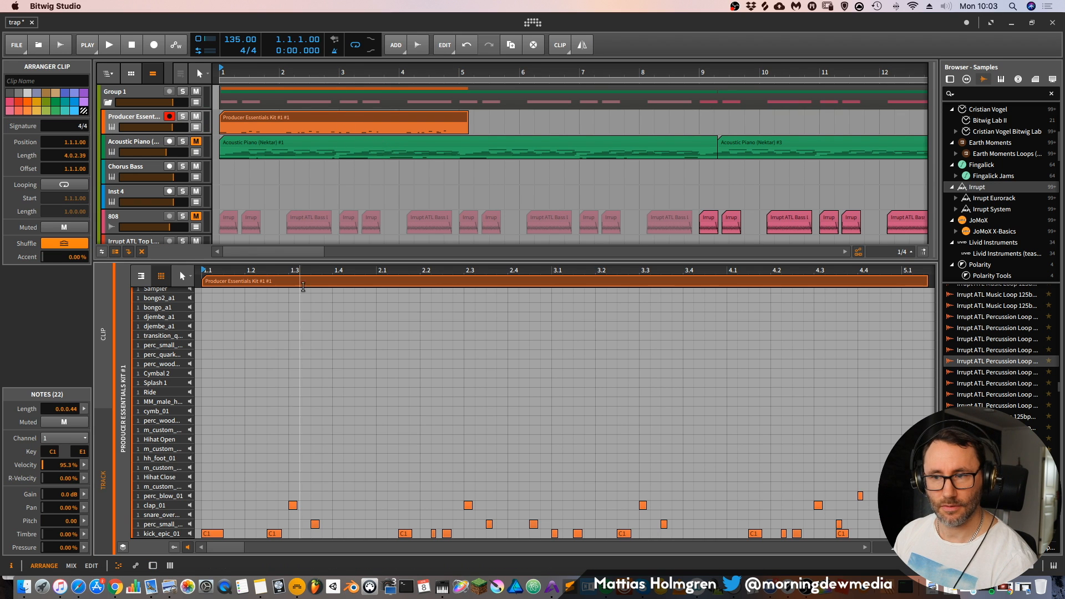
{"action": "left_click", "coordinate": [154, 46]}
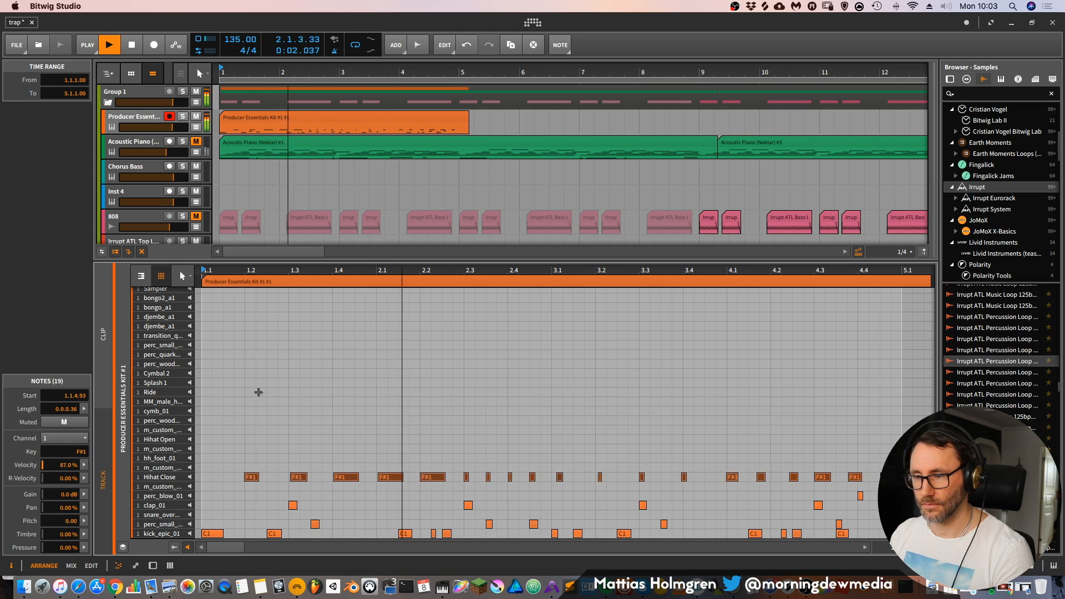
{"action": "key", "text": "q"}
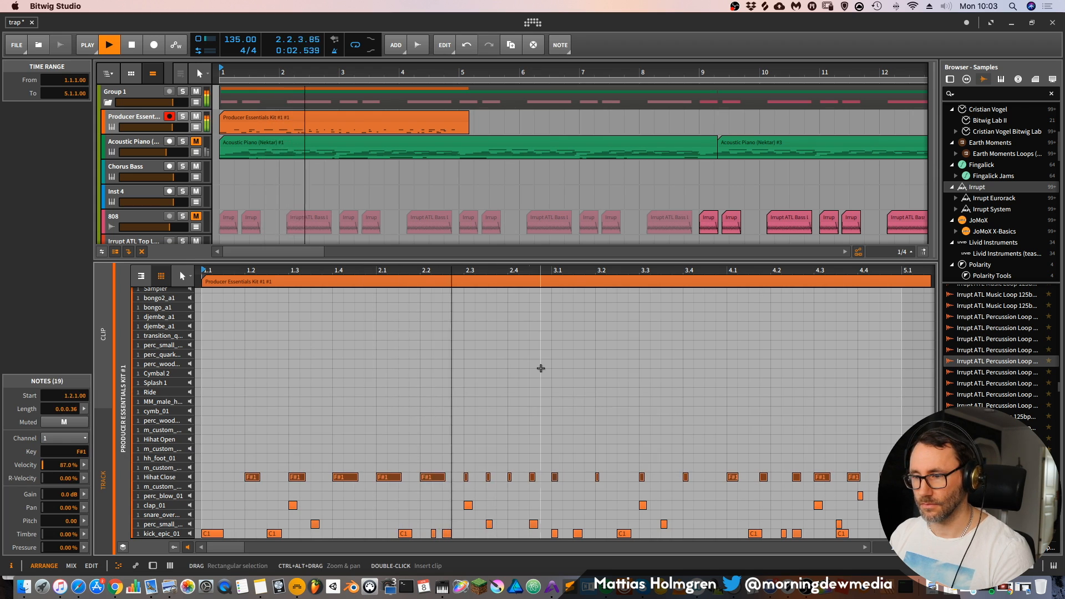
{"action": "left_click", "coordinate": [586, 451]}
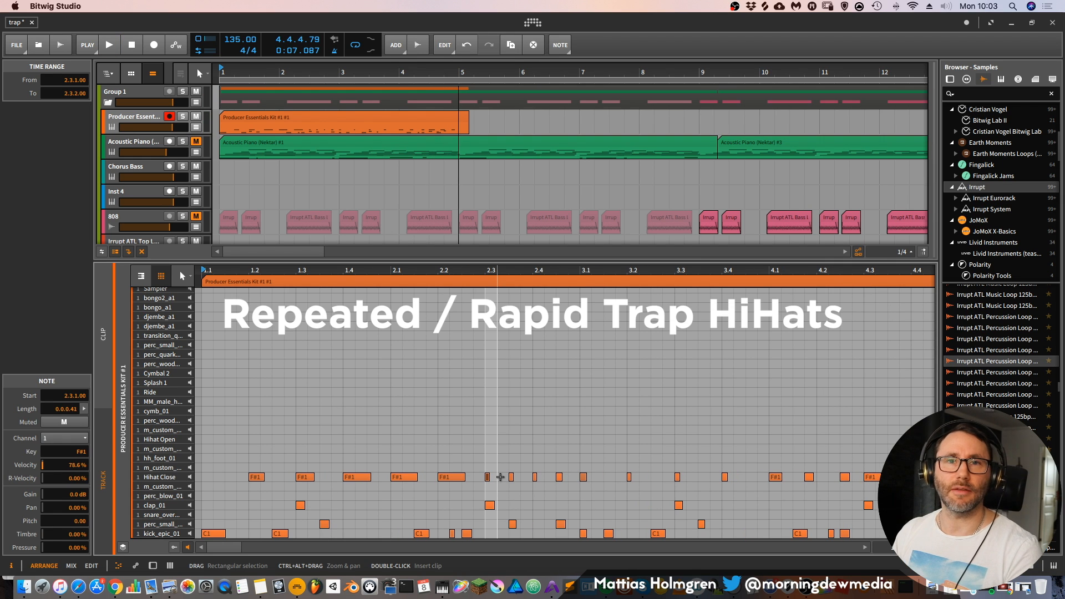
Duplicate the short Hihat Close note at 2.3 four times back to back and play the roll
{"action": "left_click_drag", "start_coordinate": [490, 489], "coordinate": [487, 478]}
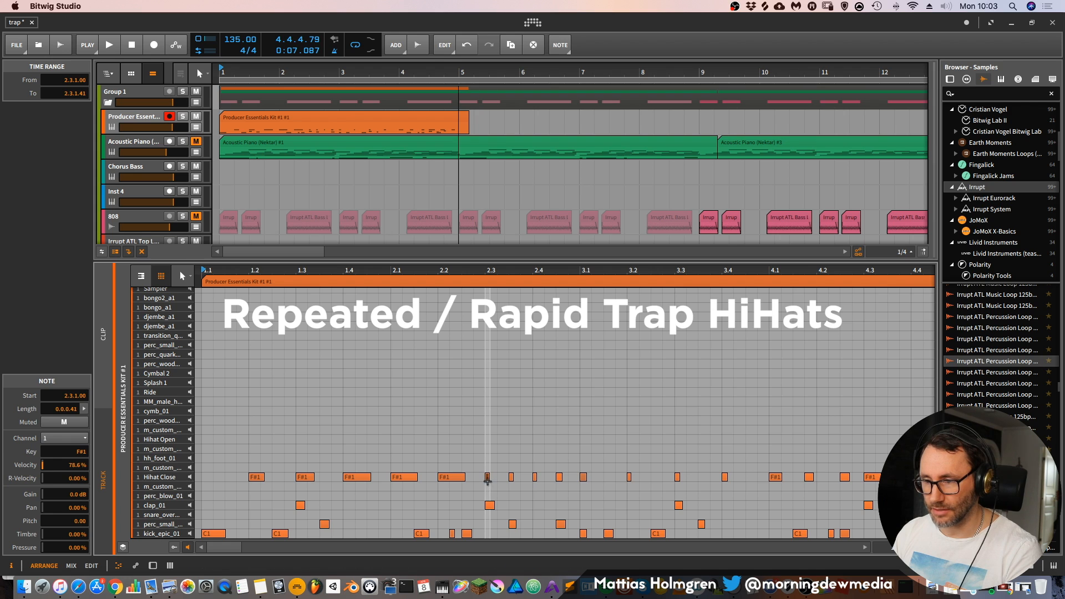
{"action": "key", "text": "ctrl+d"}
{"action": "key", "text": "ctrl+d"}
{"action": "key", "text": "ctrl+d"}
{"action": "key", "text": "ctrl+d"}
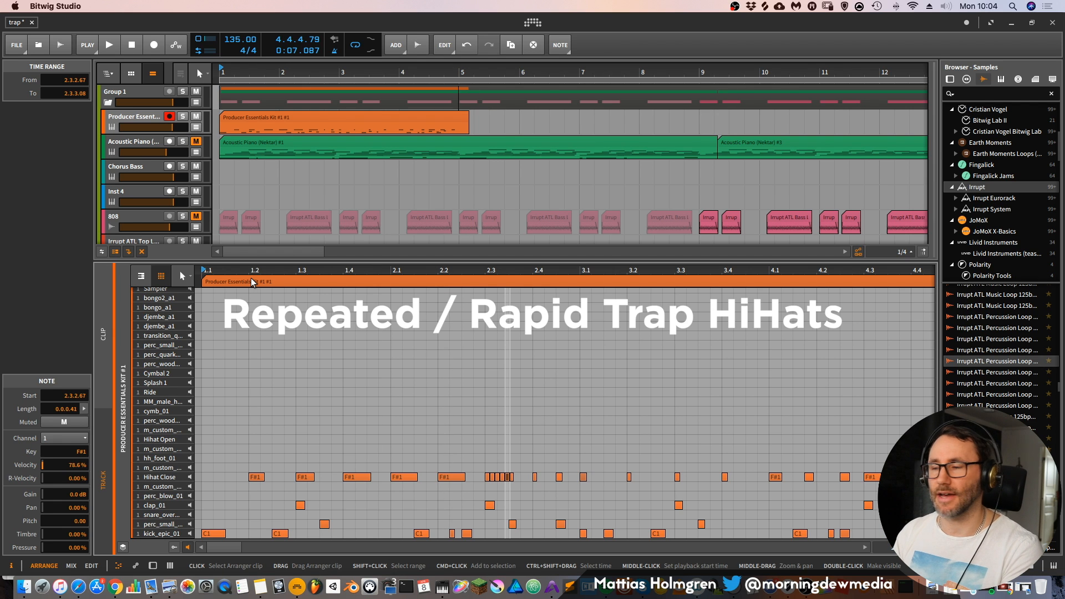
{"action": "key", "text": "space"}
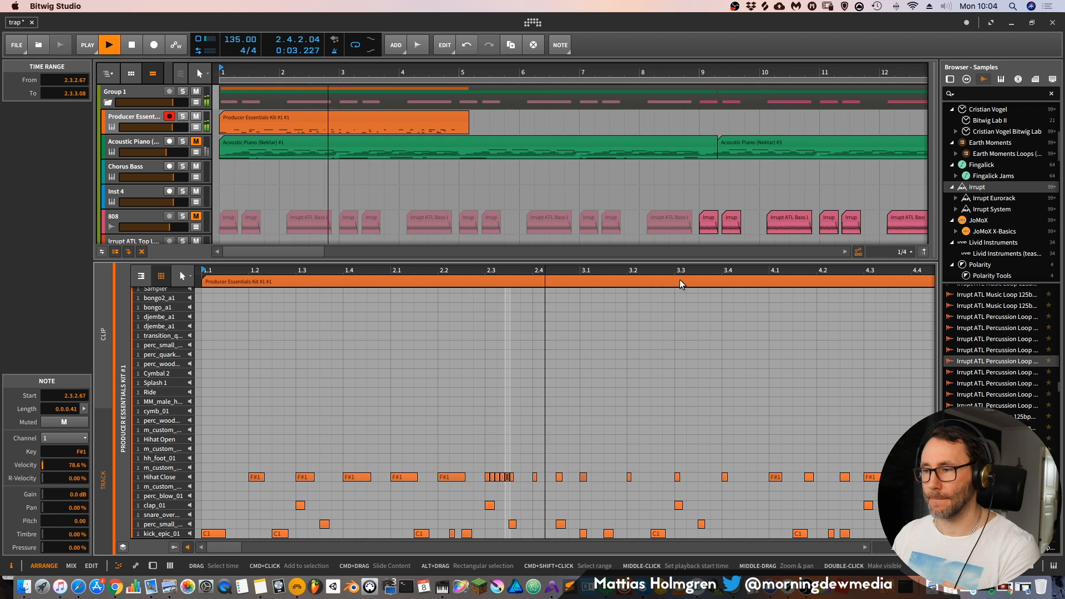
{"action": "key", "text": "space"}
Duplicate the Hihat Close note at 3.1 twice to form a short roll and play back the clip
{"action": "left_click_drag", "start_coordinate": [687, 271], "coordinate": [507, 280]}
{"action": "left_click", "coordinate": [396, 459]}
{"action": "left_click", "coordinate": [382, 477]}
{"action": "left_click", "coordinate": [391, 491]}
{"action": "left_click", "coordinate": [381, 477]}
{"action": "key", "text": "super+d"}
{"action": "key", "text": "super+d"}
{"action": "left_click", "coordinate": [504, 476]}
{"action": "left_click", "coordinate": [497, 477]}
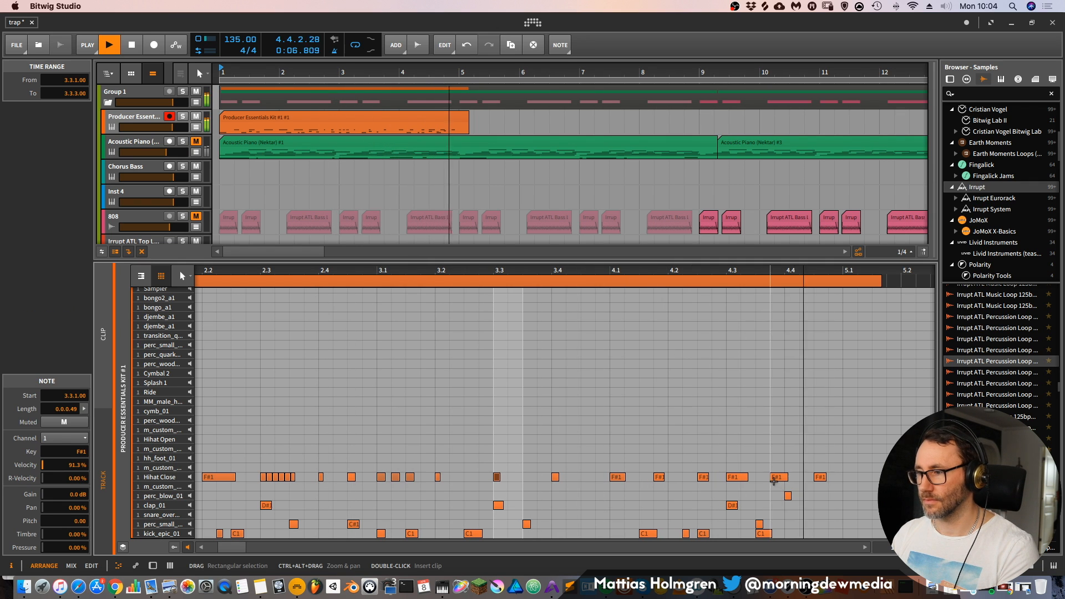
{"action": "key", "text": "space"}
Shorten the Hihat Close note at 4.3 to a length of 0.0.0.49
{"action": "left_click", "coordinate": [746, 477]}
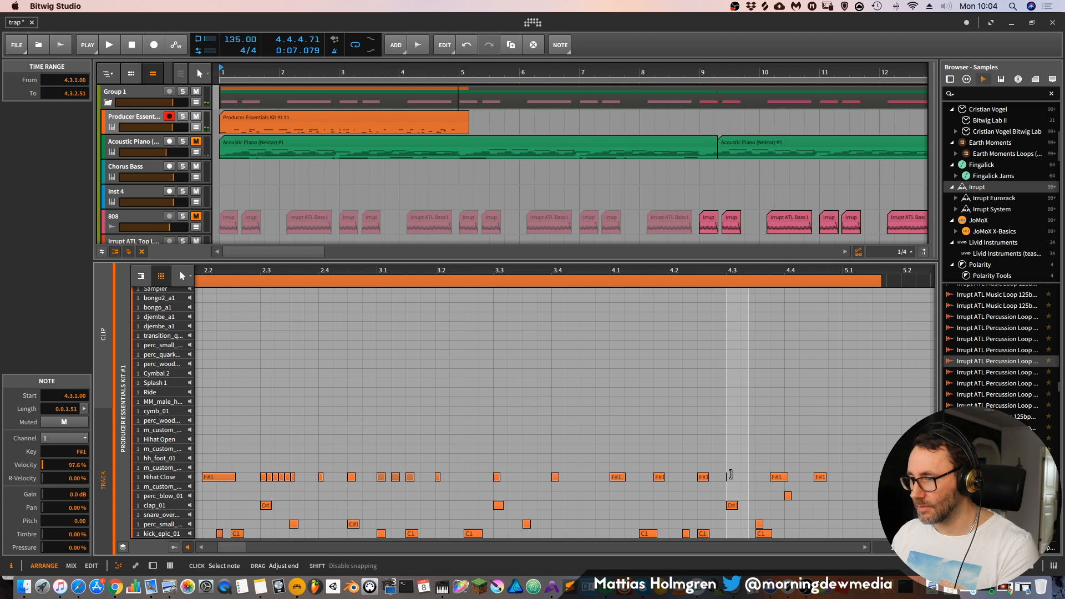
{"action": "left_click", "coordinate": [733, 490]}
{"action": "left_click", "coordinate": [729, 478]}
{"action": "left_click_drag", "start_coordinate": [772, 272], "coordinate": [677, 273]}
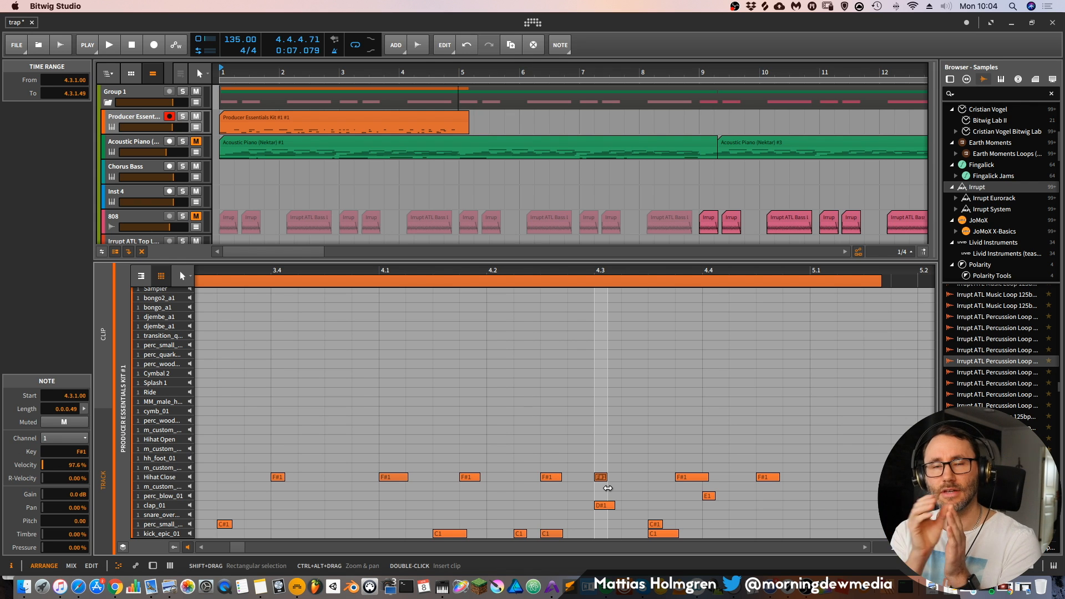
Duplicate the short Hihat Close note at 4.3 four times back to back and play the roll from 4.2
{"action": "key", "text": "super+d"}
{"action": "key", "text": "super+d"}
{"action": "key", "text": "super+d"}
{"action": "key", "text": "super+d"}
{"action": "double_click", "coordinate": [492, 272]}
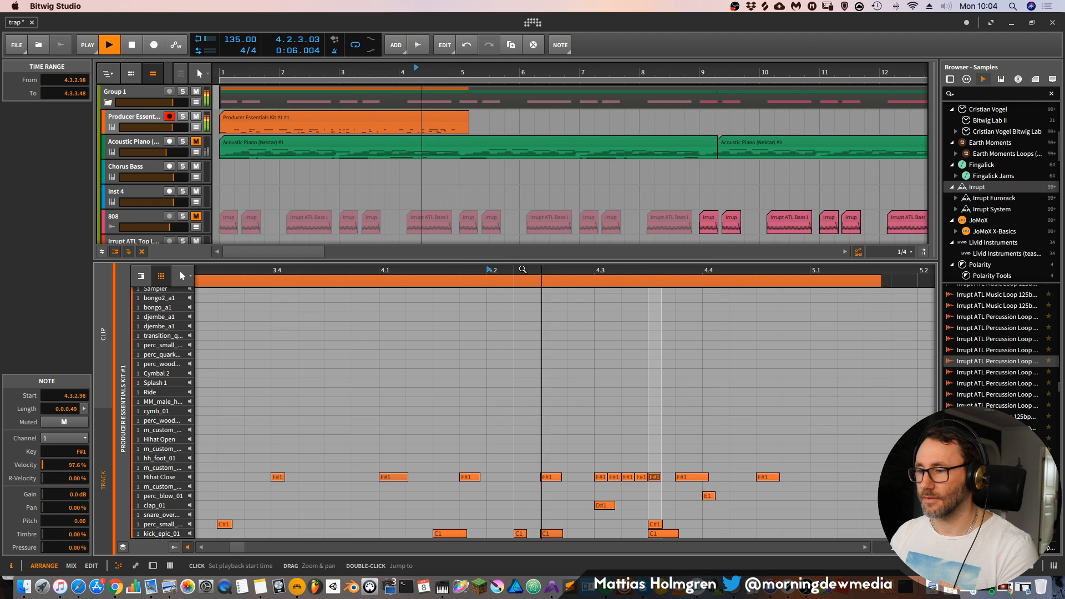
{"action": "left_click_drag", "start_coordinate": [520, 271], "coordinate": [520, 327]}
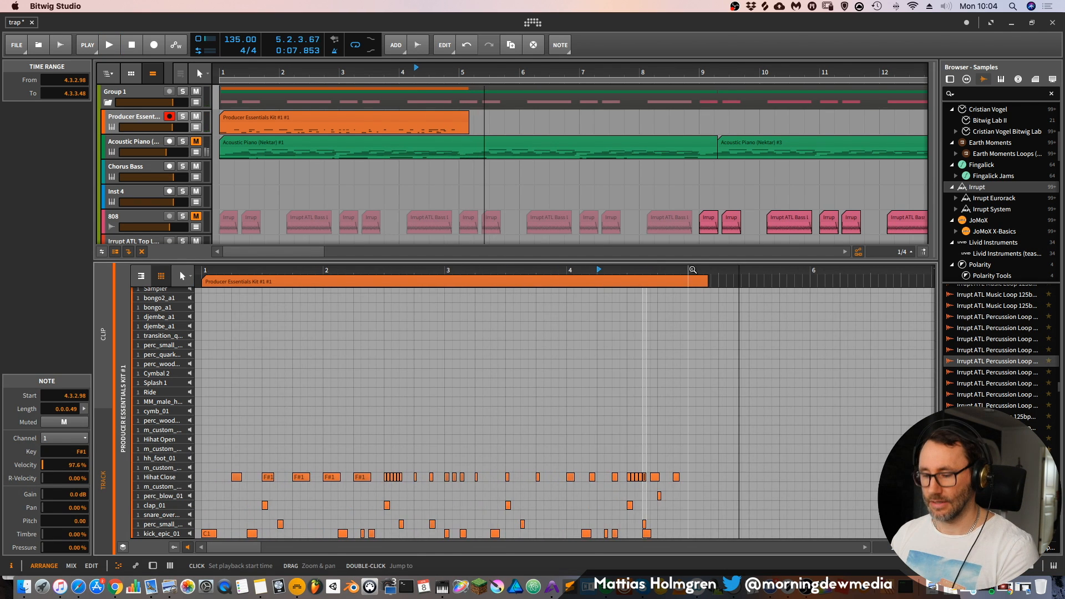
Close the note editor and trim the drum clip to four bars, ending at bar 5
{"action": "key", "text": "d"}
{"action": "left_click_drag", "start_coordinate": [467, 115], "coordinate": [357, 119]}
{"action": "key", "text": "space"}
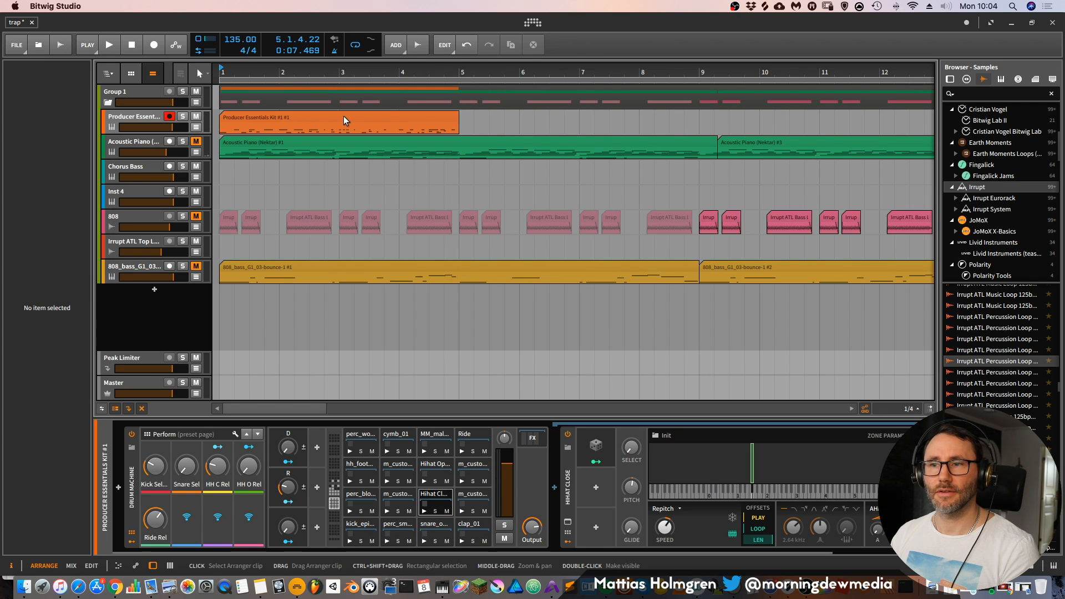
Duplicate the four-bar drum clip seven times back to back up to bar 33 and play the arrangement
{"action": "left_click", "coordinate": [344, 115]}
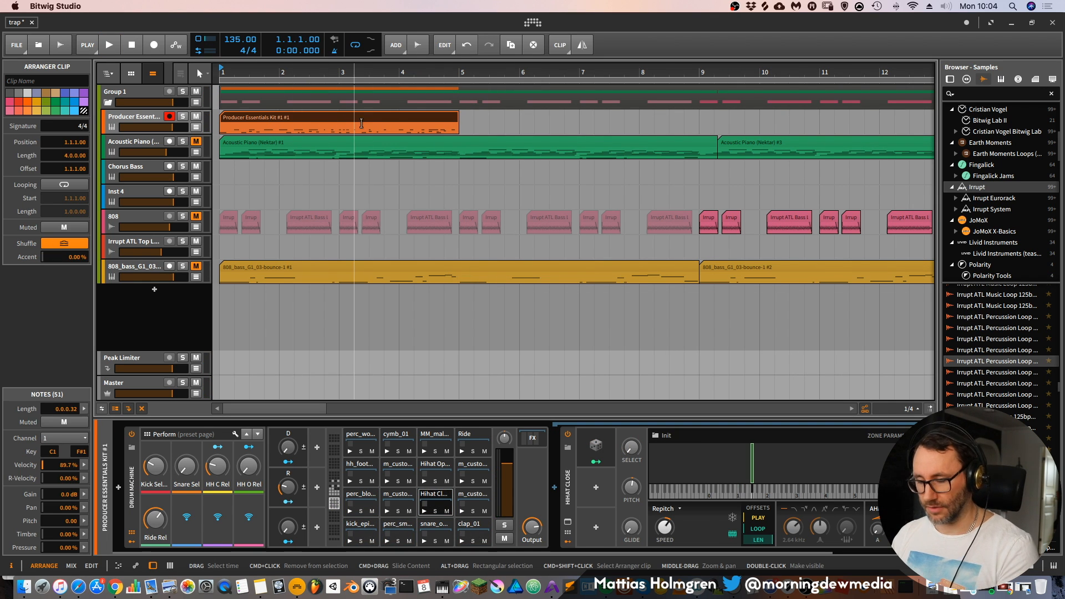
{"action": "key", "text": "super+d"}
{"action": "left_click_drag", "start_coordinate": [504, 74], "coordinate": [477, 61]}
{"action": "key", "text": "super+d"}
{"action": "key", "text": "super+d"}
{"action": "key", "text": "super+d"}
{"action": "key", "text": "super+d"}
{"action": "key", "text": "super+d"}
{"action": "key", "text": "super+d"}
{"action": "key", "text": "space"}
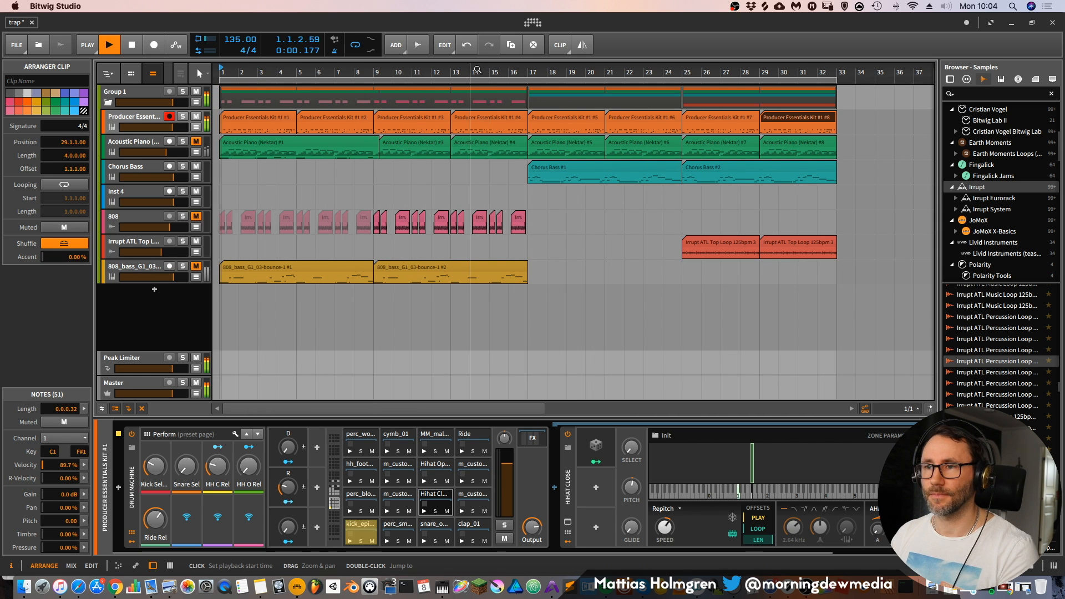
{"action": "left_click_drag", "start_coordinate": [477, 70], "coordinate": [458, 85]}
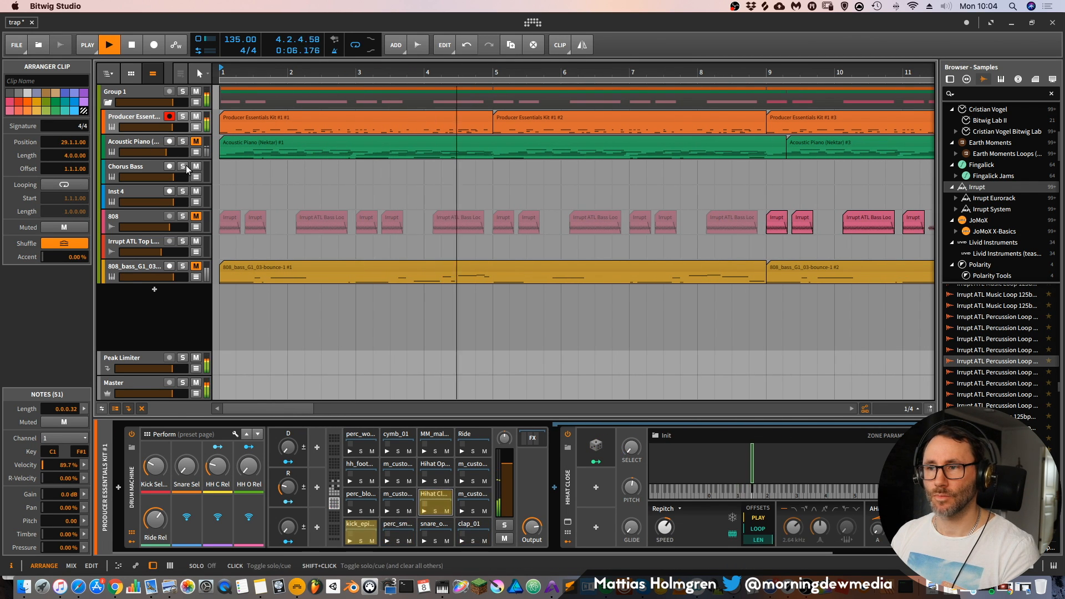
{"action": "left_click_drag", "start_coordinate": [457, 72], "coordinate": [290, 66]}
{"action": "left_click_drag", "start_coordinate": [722, 68], "coordinate": [489, 67]}
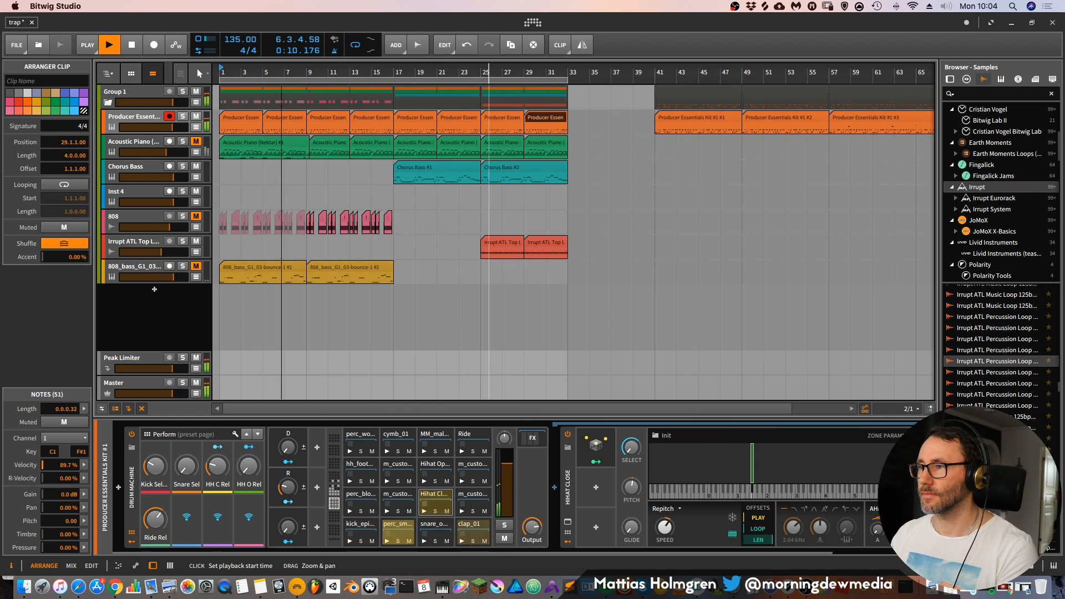
{"action": "key", "text": "space"}
Clear the existing Acoustic Piano clips and record a new piano part of about eight bars from bar 1
{"action": "left_click_drag", "start_coordinate": [577, 138], "coordinate": [690, 143]}
{"action": "left_click_drag", "start_coordinate": [284, 67], "coordinate": [475, 67]}
{"action": "left_click", "coordinate": [125, 142]}
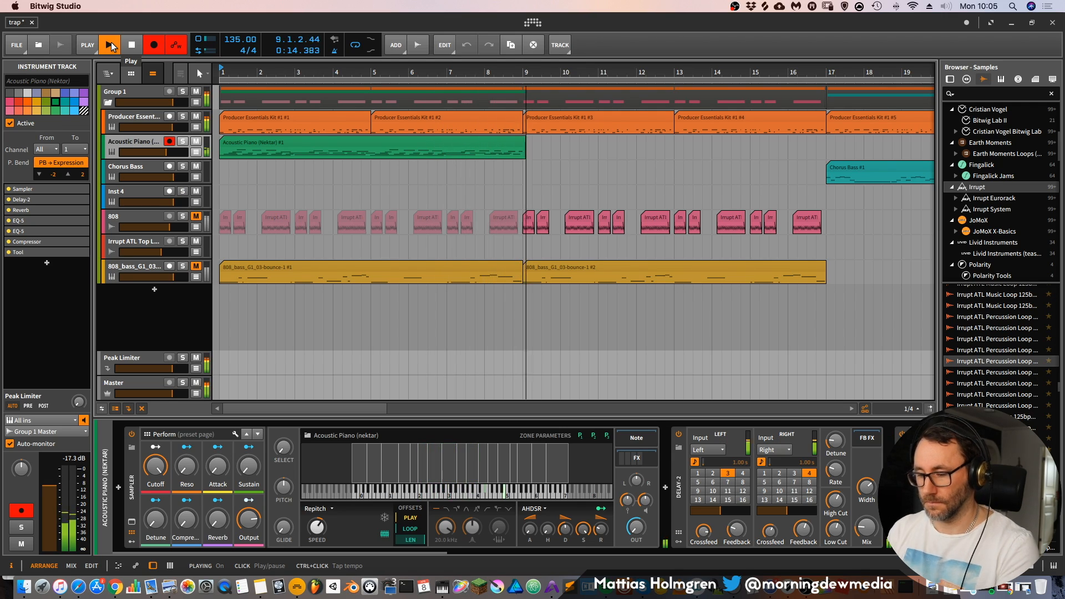
{"action": "left_click", "coordinate": [132, 45]}
Open the recorded piano clip, select all its notes, quantize them and play the result
{"action": "double_click", "coordinate": [421, 139]}
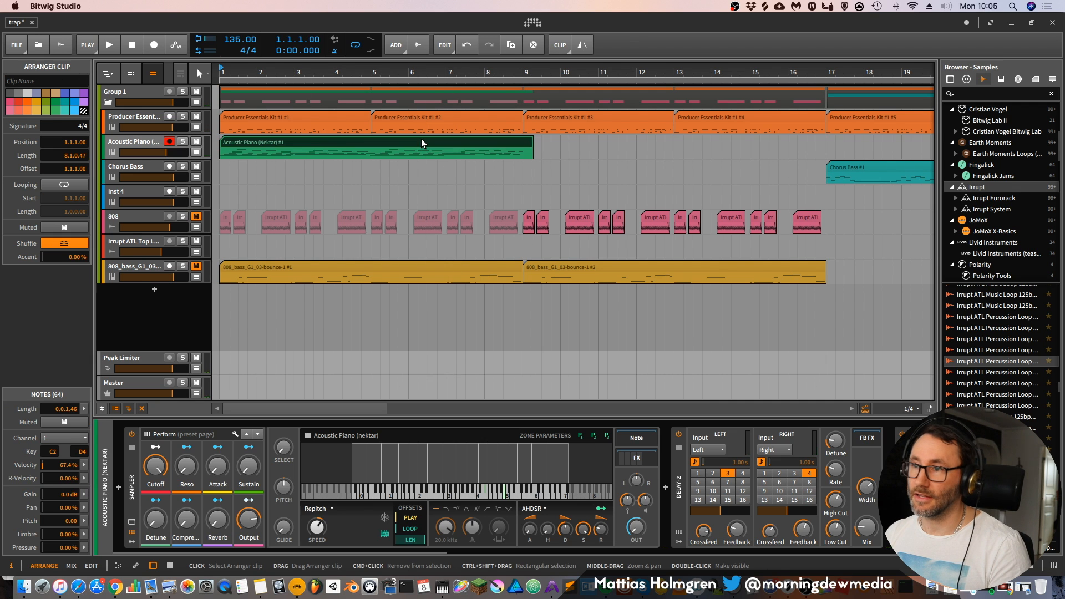
{"action": "left_click_drag", "start_coordinate": [600, 274], "coordinate": [679, 582]}
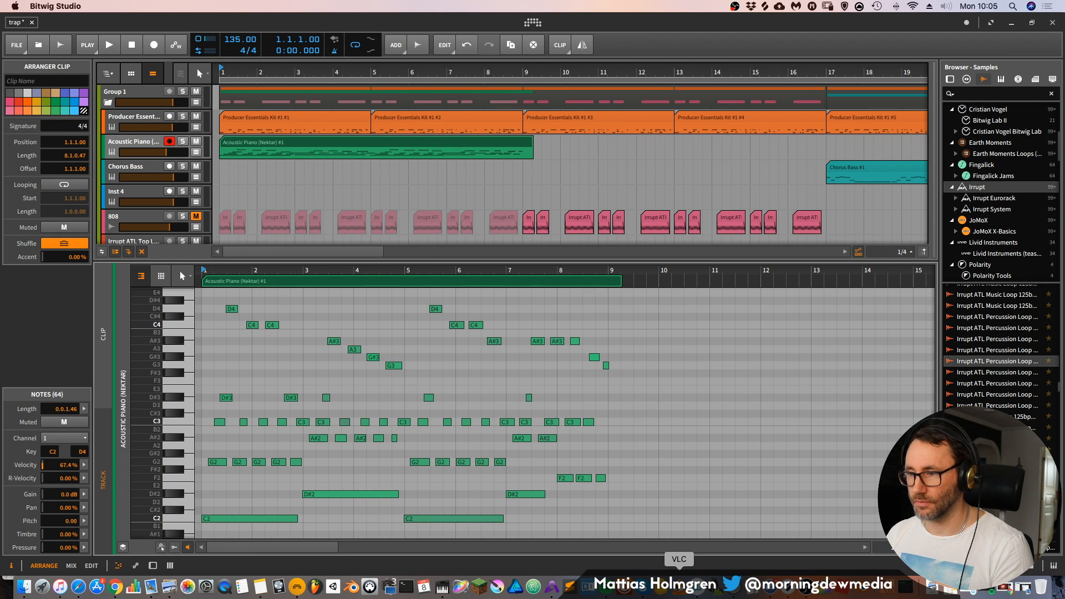
{"action": "left_click_drag", "start_coordinate": [602, 515], "coordinate": [197, 319]}
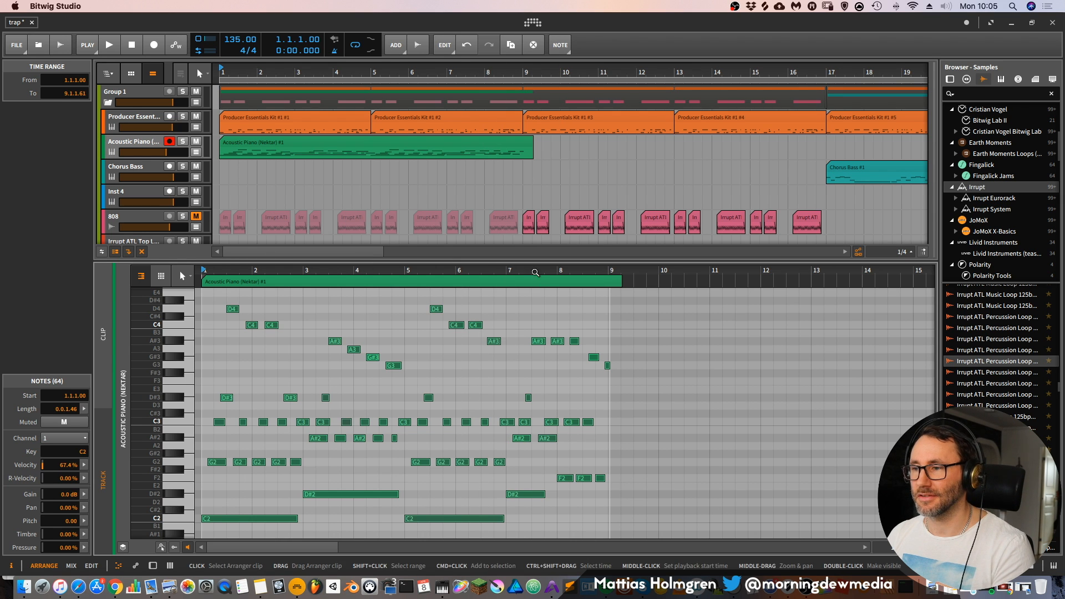
{"action": "left_click_drag", "start_coordinate": [537, 270], "coordinate": [744, 265]}
{"action": "key", "text": "space"}
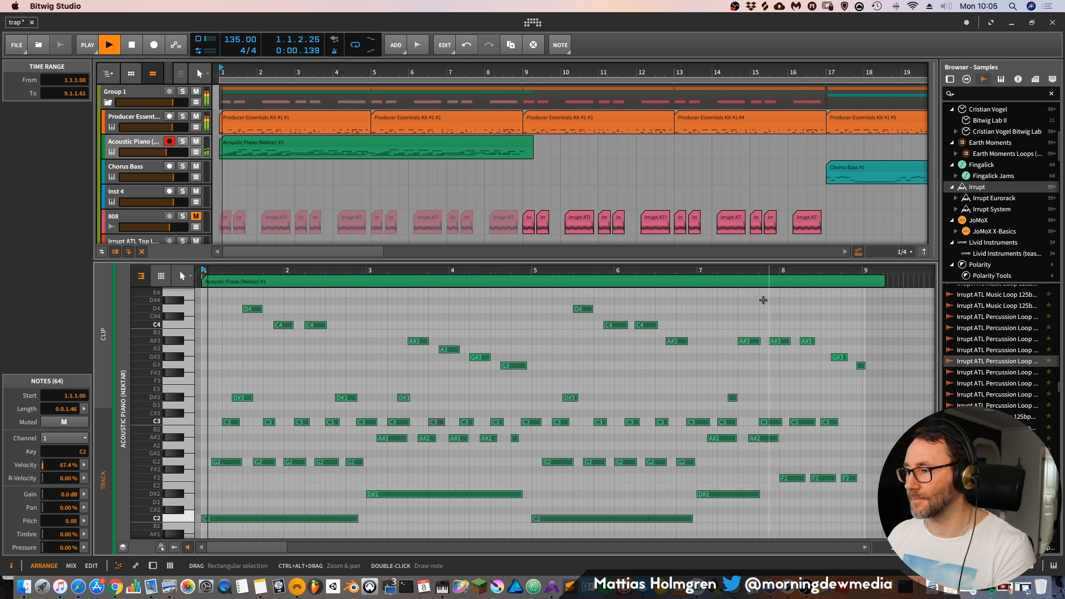
Trim the piano clip to eight bars, ending at bar 9, and duplicate it three times to reach bar 33
{"action": "key", "text": "d"}
{"action": "left_click_drag", "start_coordinate": [530, 144], "coordinate": [523, 143]}
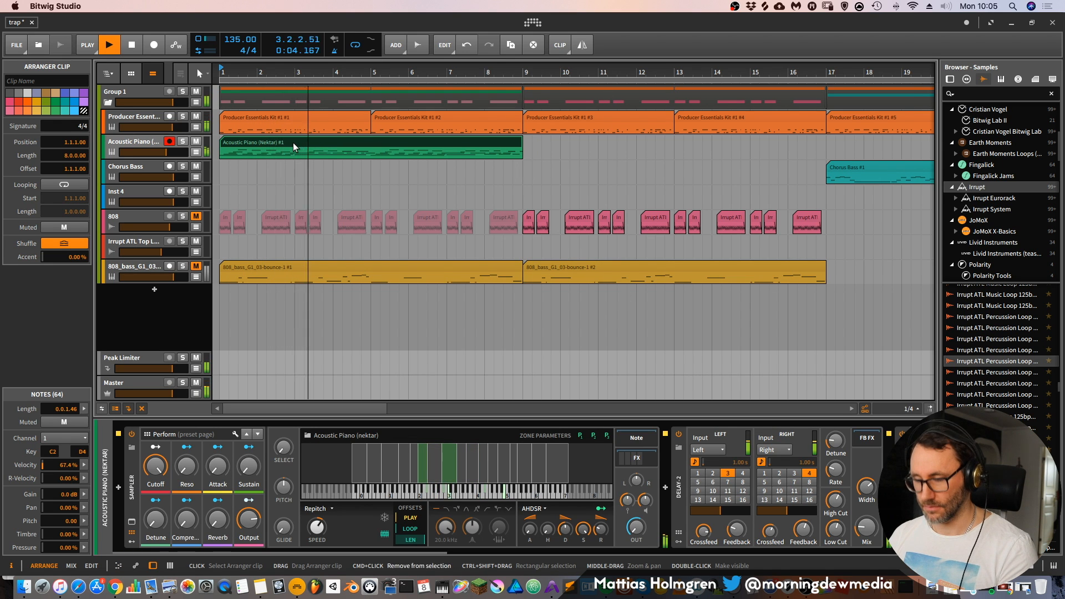
{"action": "left_click_drag", "start_coordinate": [572, 73], "coordinate": [561, 73]}
{"action": "key", "text": "super+d"}
{"action": "key", "text": "super+d"}
{"action": "key", "text": "super+d"}
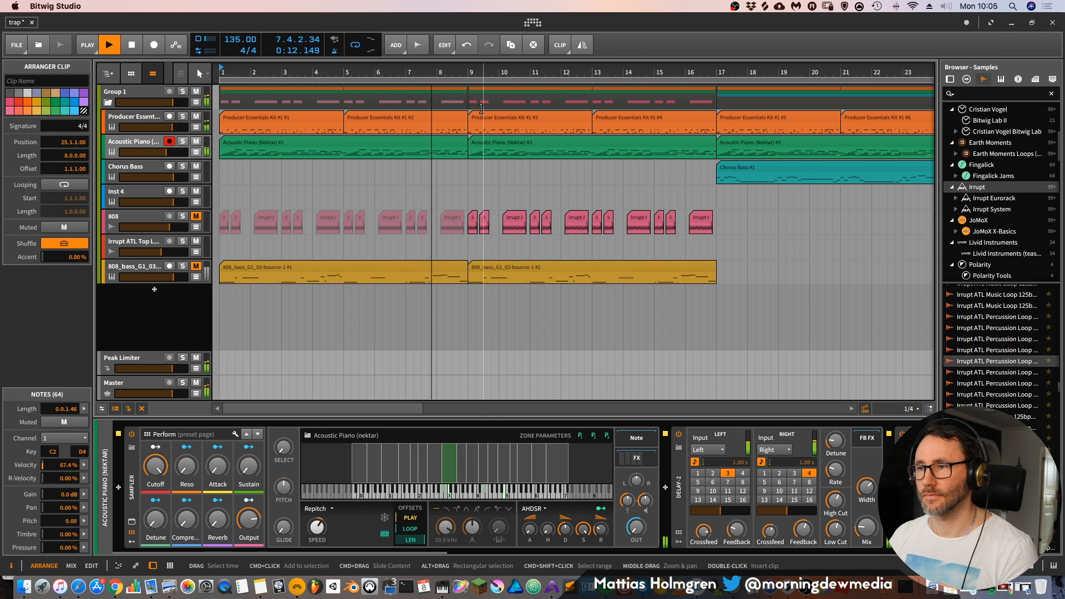
{"action": "left_click_drag", "start_coordinate": [499, 73], "coordinate": [494, 62]}
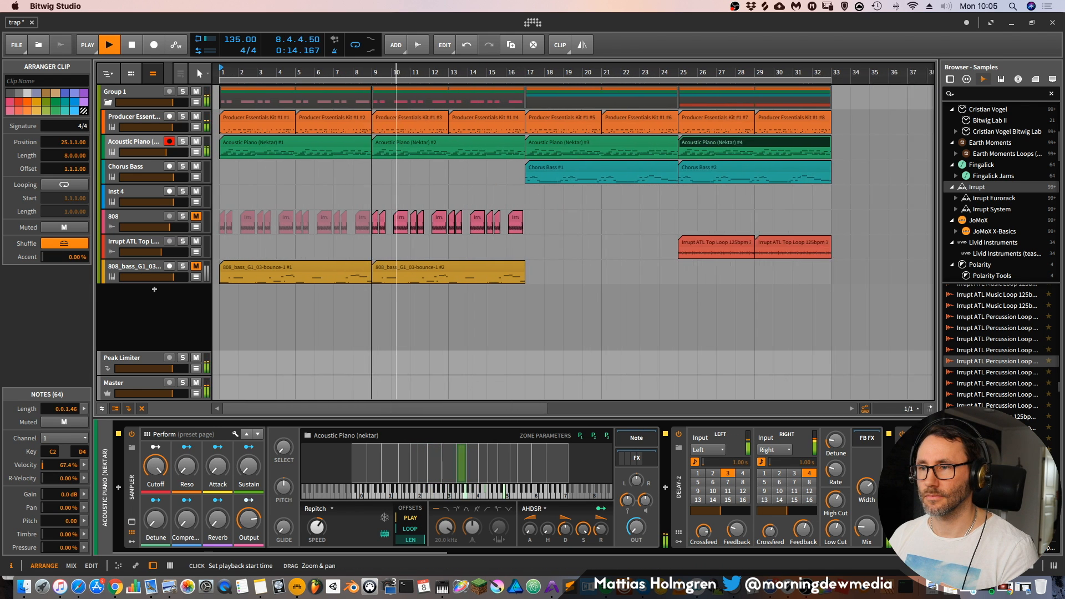
Open the first piano clip's notes, stop playback and examine the eight-bar part
{"action": "left_click", "coordinate": [354, 145]}
{"action": "double_click", "coordinate": [354, 144]}
{"action": "key", "text": "space"}
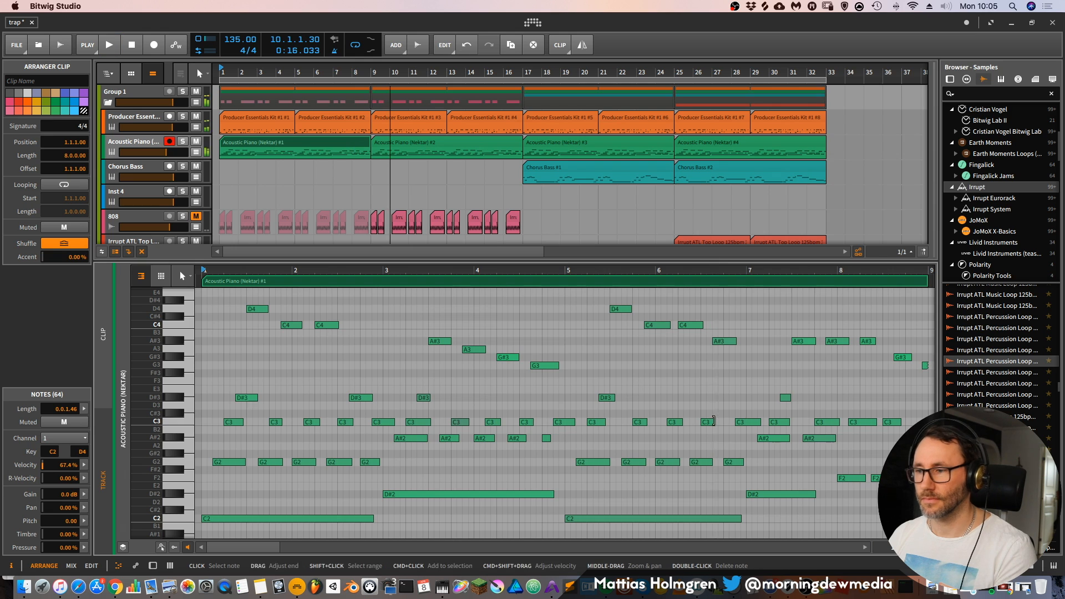
{"action": "left_click_drag", "start_coordinate": [795, 270], "coordinate": [677, 367]}
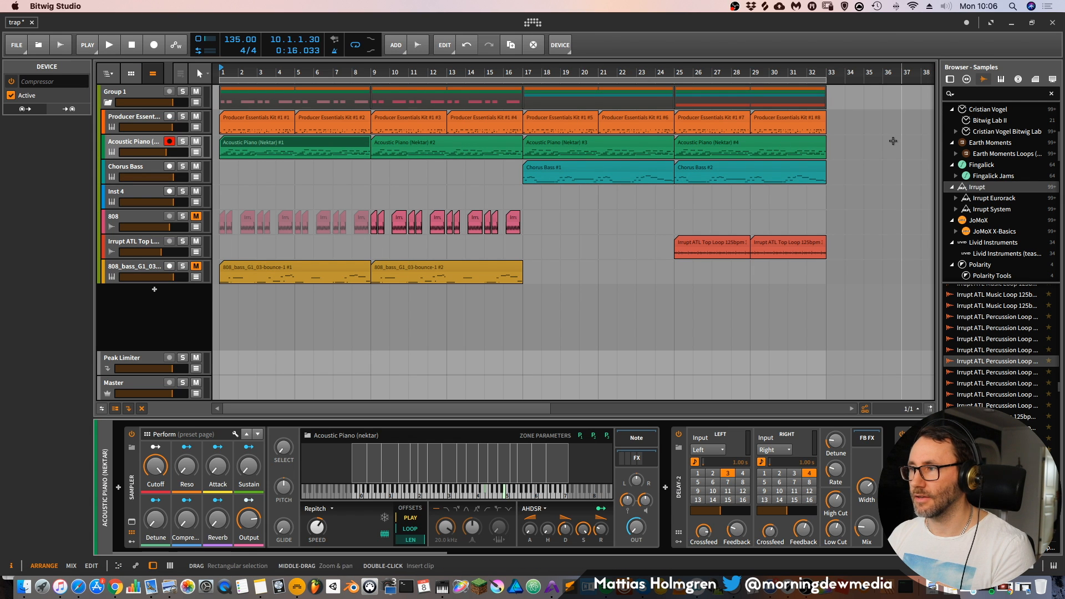
Delete the piano clips after the first one and duplicate the first eight-bar clip three times up to bar 33
{"action": "left_click_drag", "start_coordinate": [866, 143], "coordinate": [371, 156]}
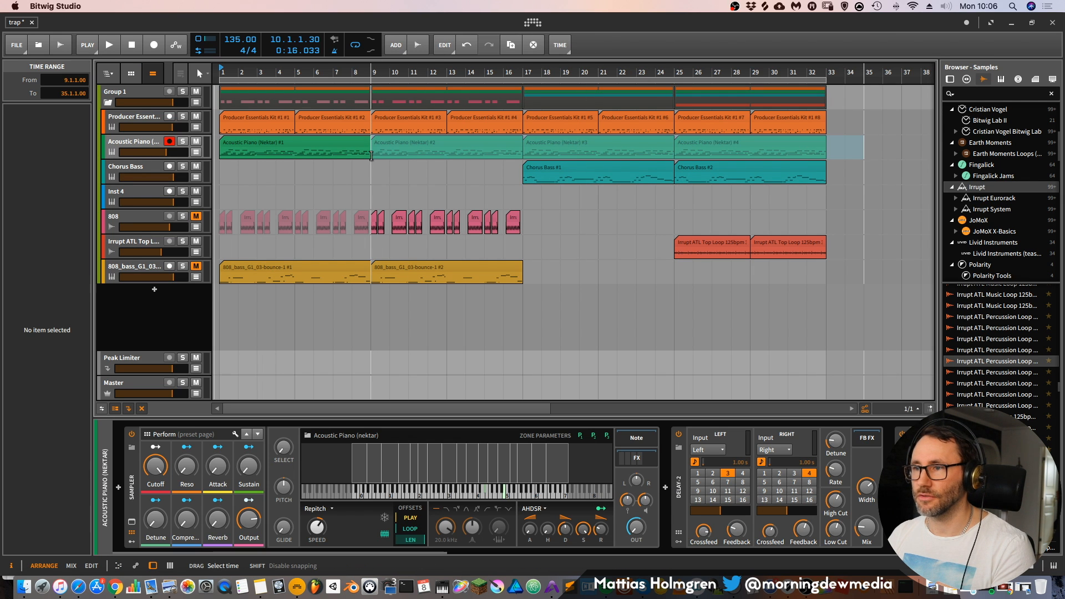
{"action": "key", "text": "Delete"}
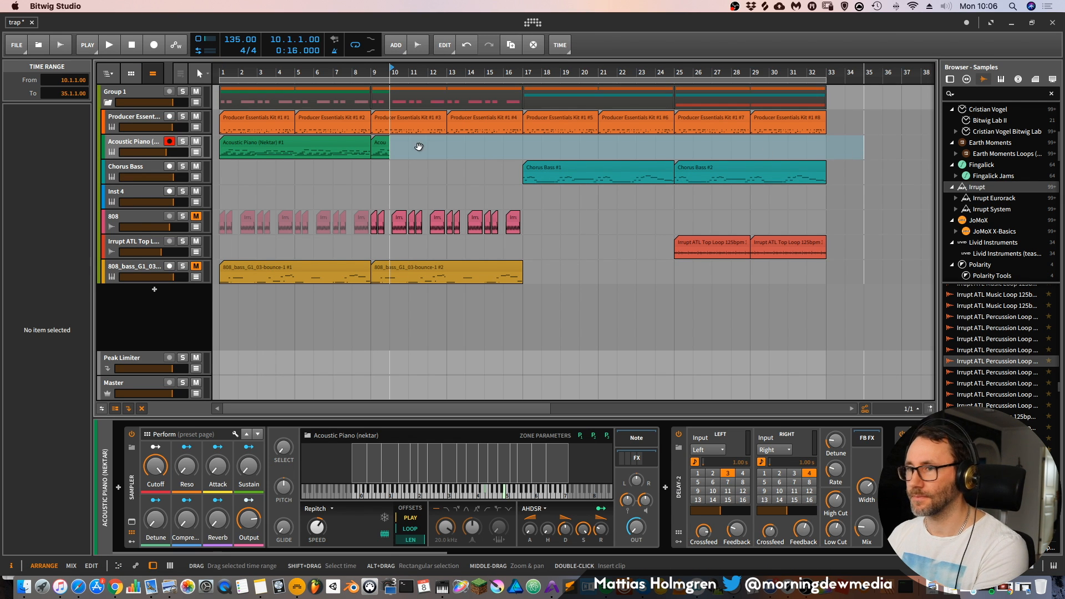
{"action": "left_click", "coordinate": [352, 144]}
{"action": "key", "text": "super+d"}
{"action": "key", "text": "super+d"}
{"action": "key", "text": "super+d"}
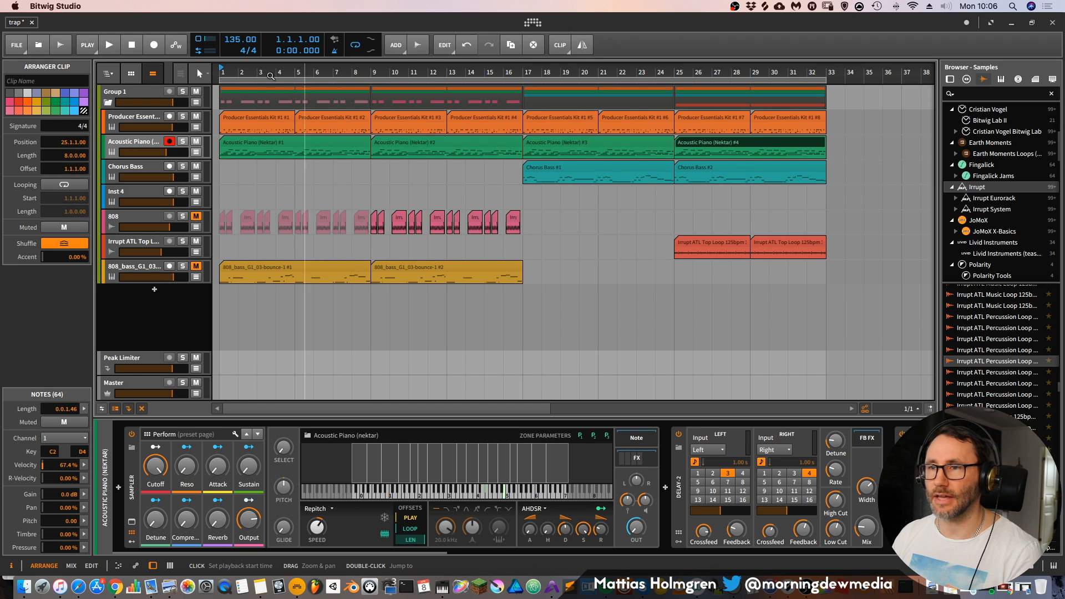
Play the arrangement from bar 1 and from bar 17 to hear the drums, piano and chorus bass together
{"action": "left_click_drag", "start_coordinate": [257, 72], "coordinate": [261, 79]}
{"action": "key", "text": "space"}
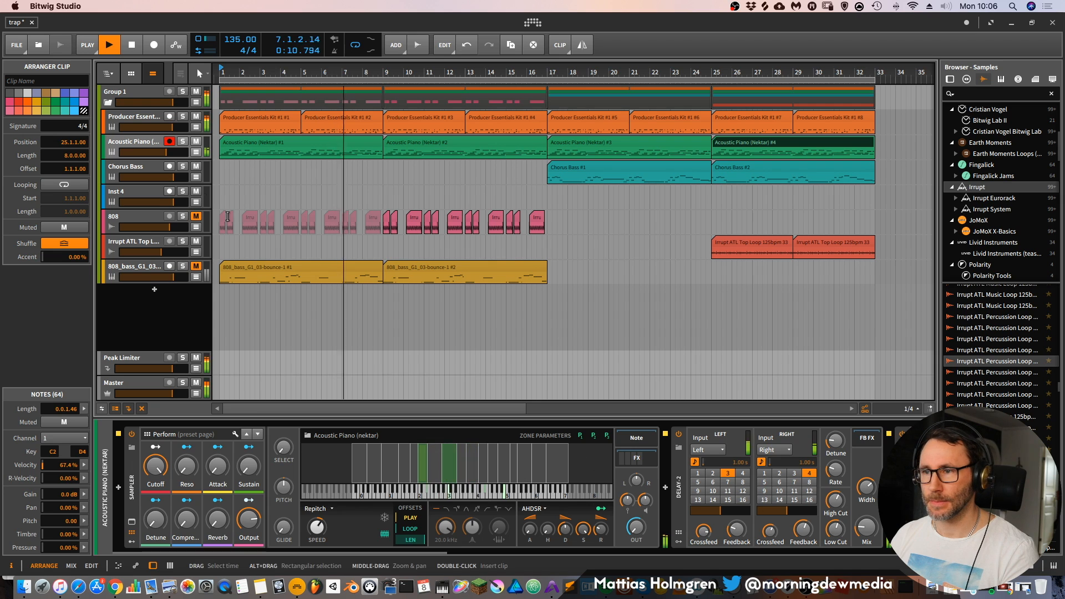
{"action": "left_click", "coordinate": [553, 74]}
{"action": "key", "text": "space"}
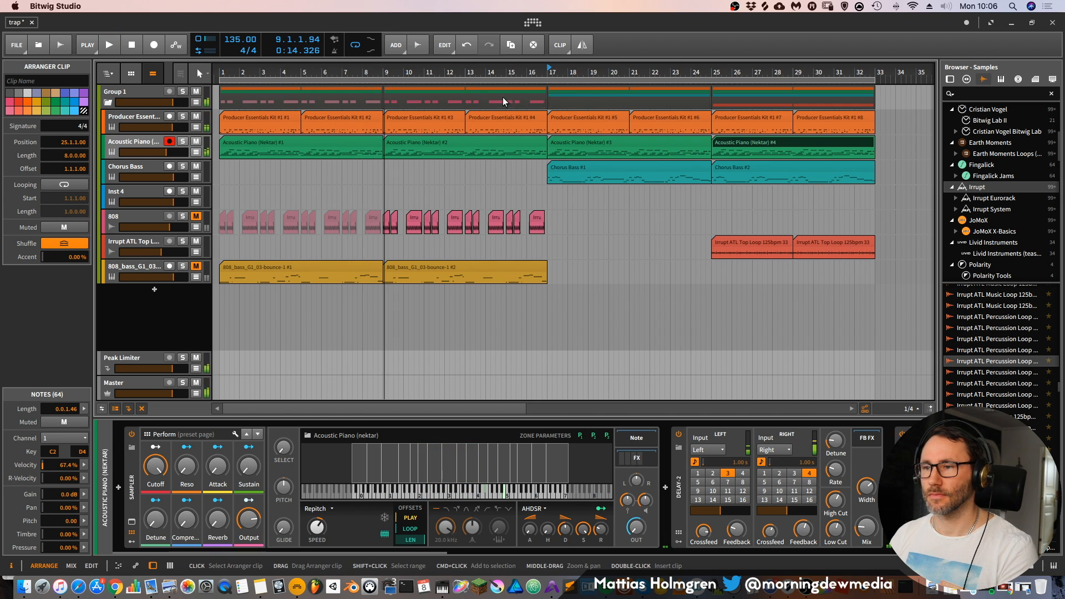
{"action": "key", "text": "space"}
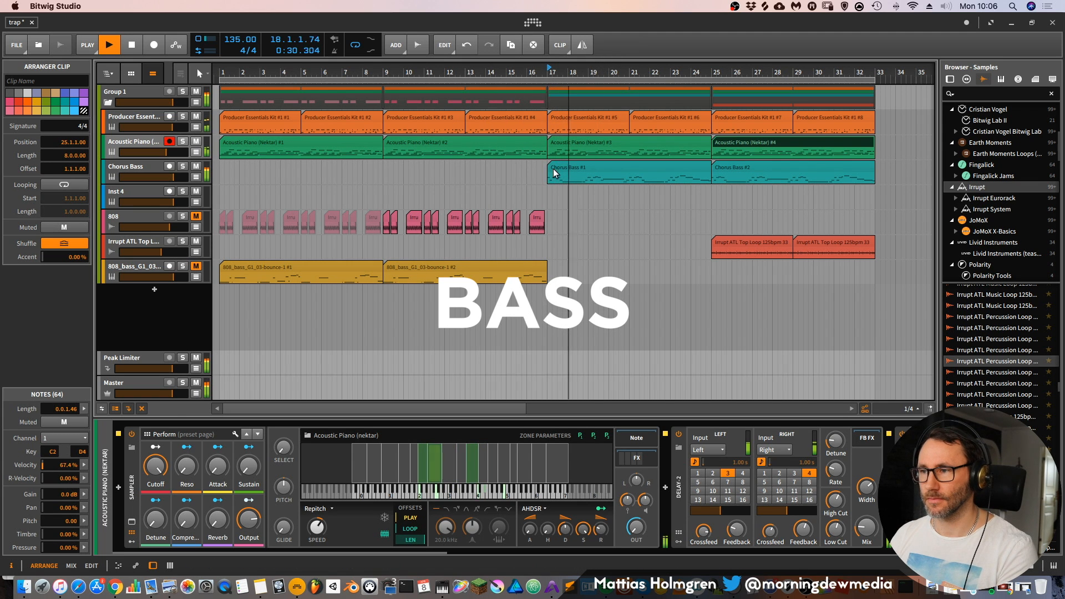
{"action": "left_click_drag", "start_coordinate": [630, 74], "coordinate": [630, 44]}
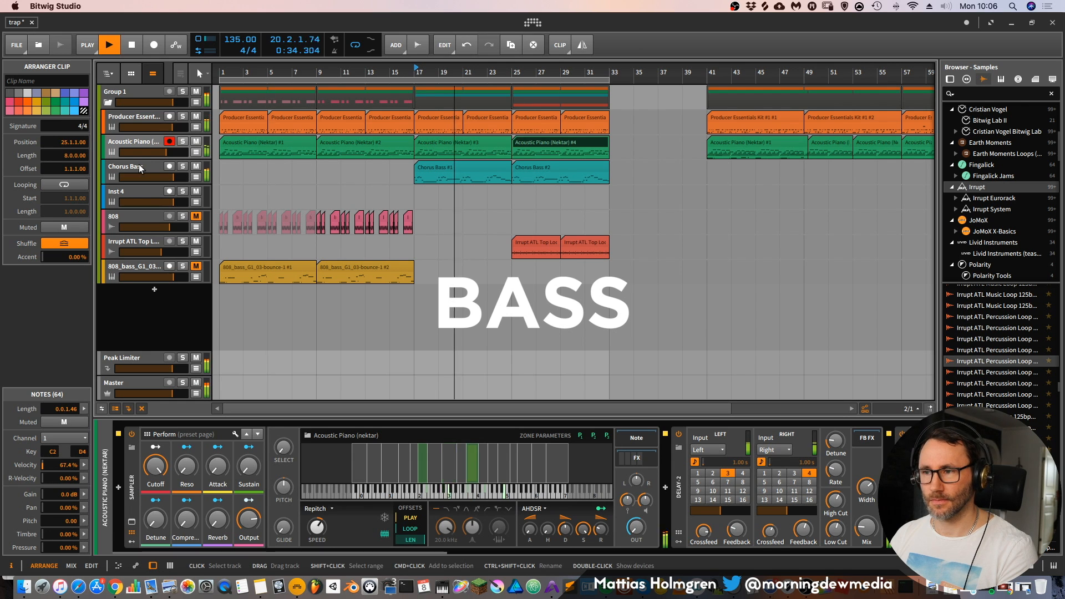
{"action": "left_click_drag", "start_coordinate": [428, 77], "coordinate": [494, 161]}
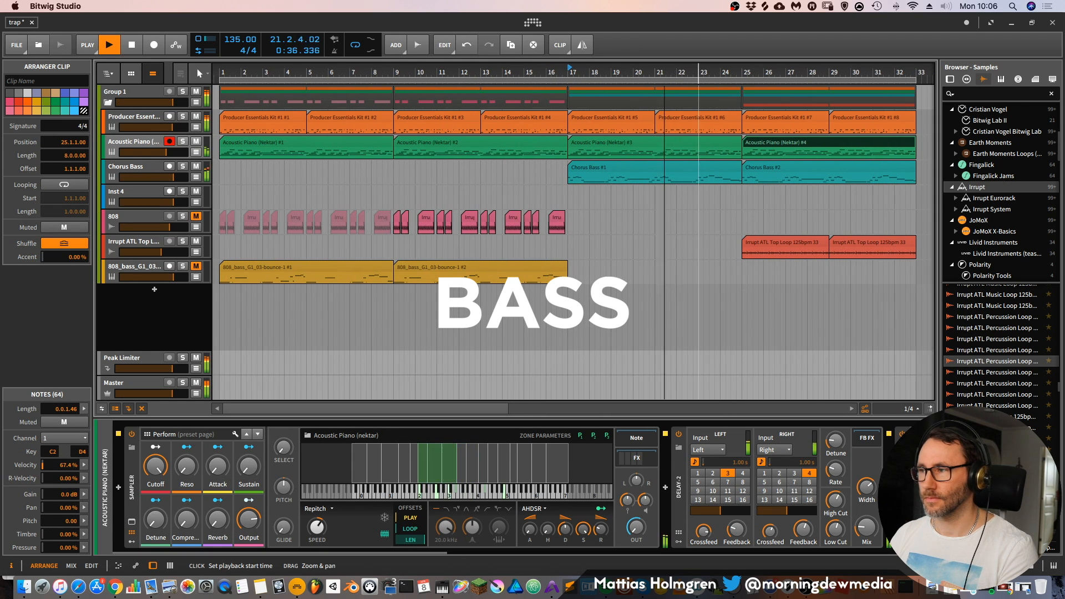
{"action": "key", "text": "space"}
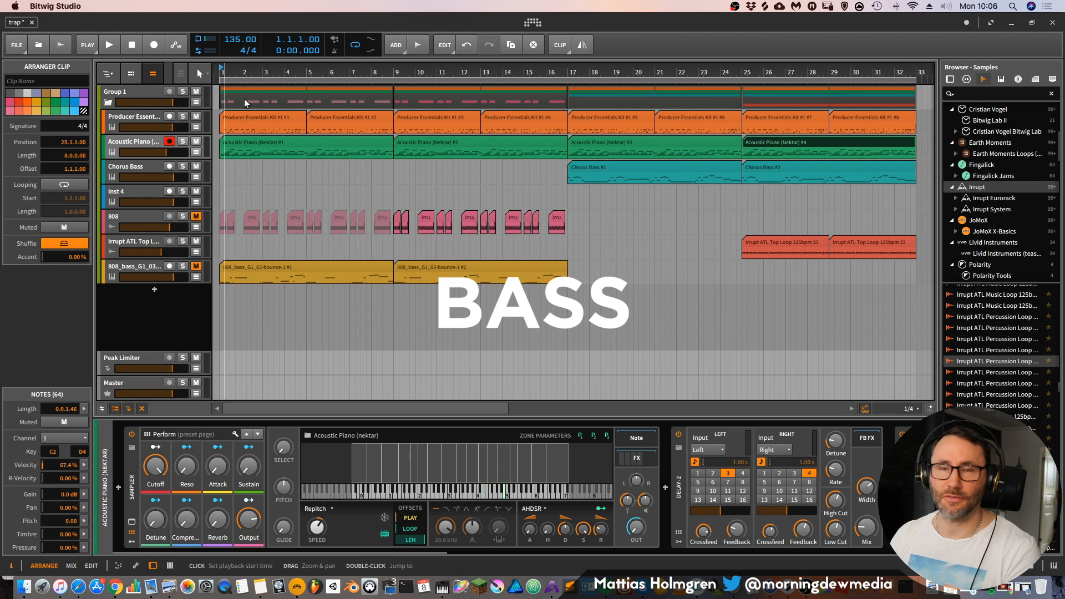
Find an Irrupt ATL Bass Loop 125bpm sample in the Irrupt library and place it on a new track at bar 1
{"action": "left_click", "coordinate": [149, 214]}
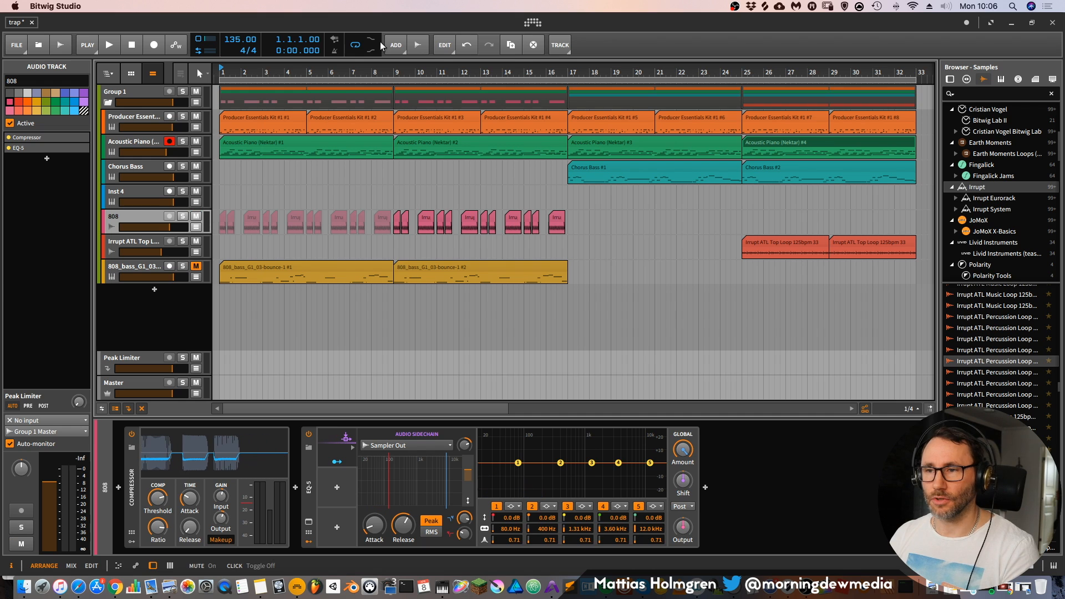
{"action": "scroll", "coordinate": [1024, 361], "scroll_direction": "up", "scroll_amount": 3}
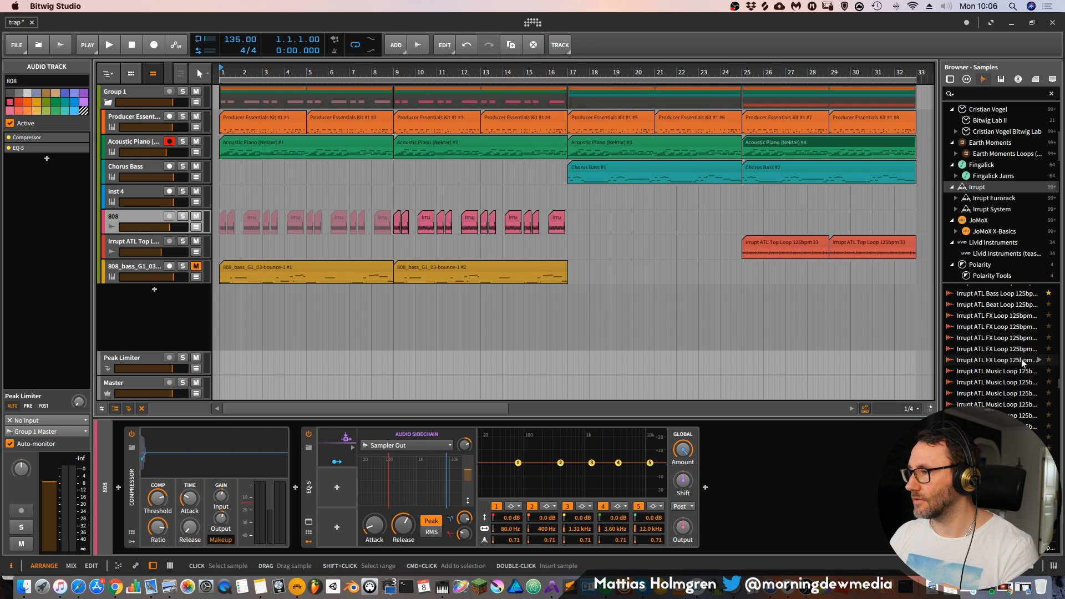
{"action": "scroll", "coordinate": [1021, 371], "scroll_direction": "up", "scroll_amount": 3}
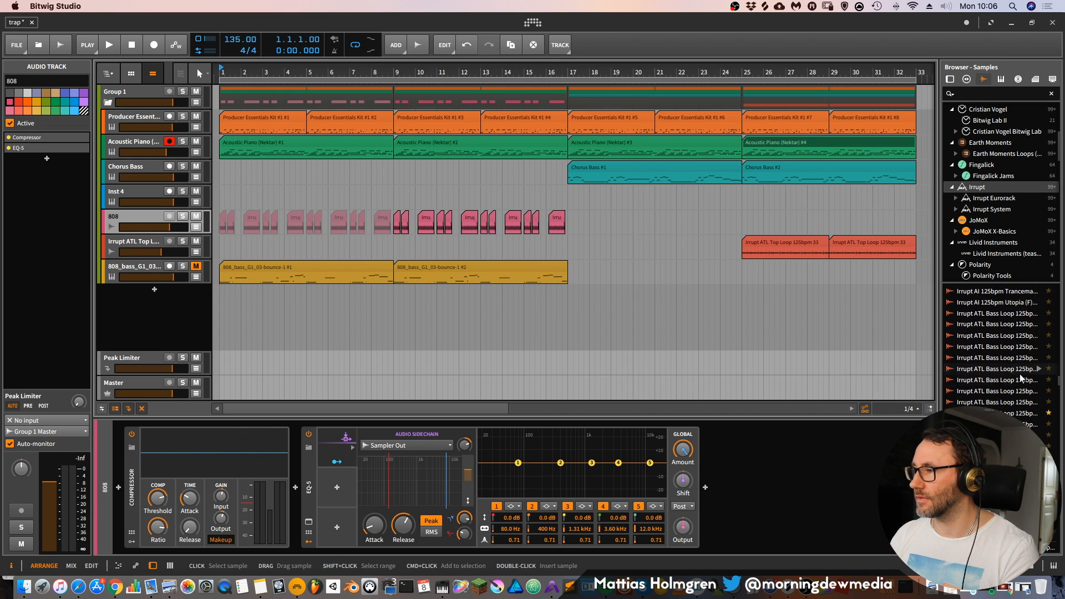
{"action": "scroll", "coordinate": [1020, 377], "scroll_direction": "down", "scroll_amount": 3}
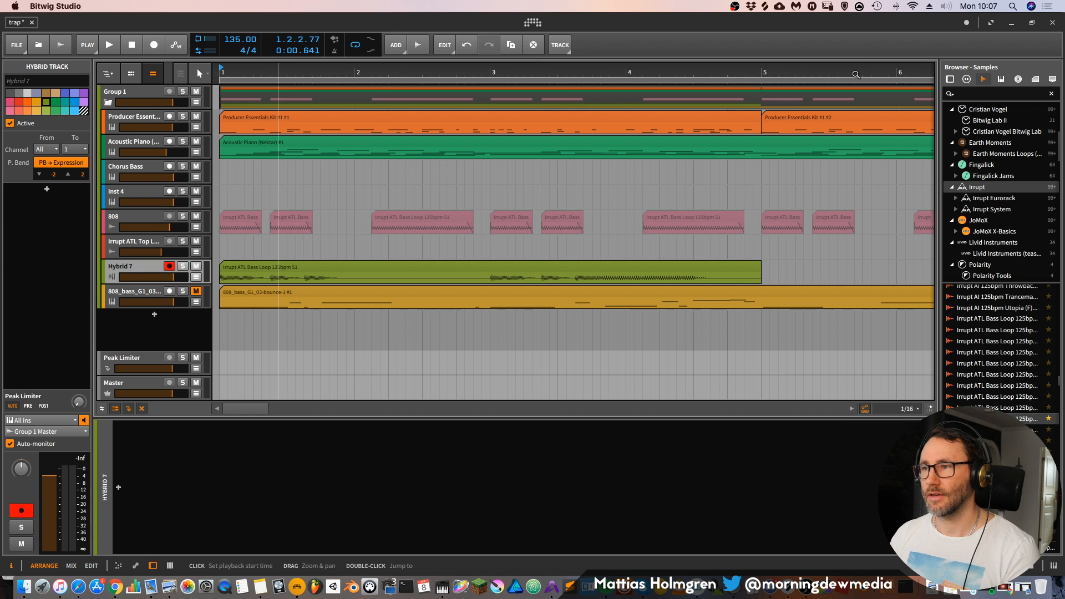
{"action": "left_click_drag", "start_coordinate": [636, 68], "coordinate": [348, 69]}
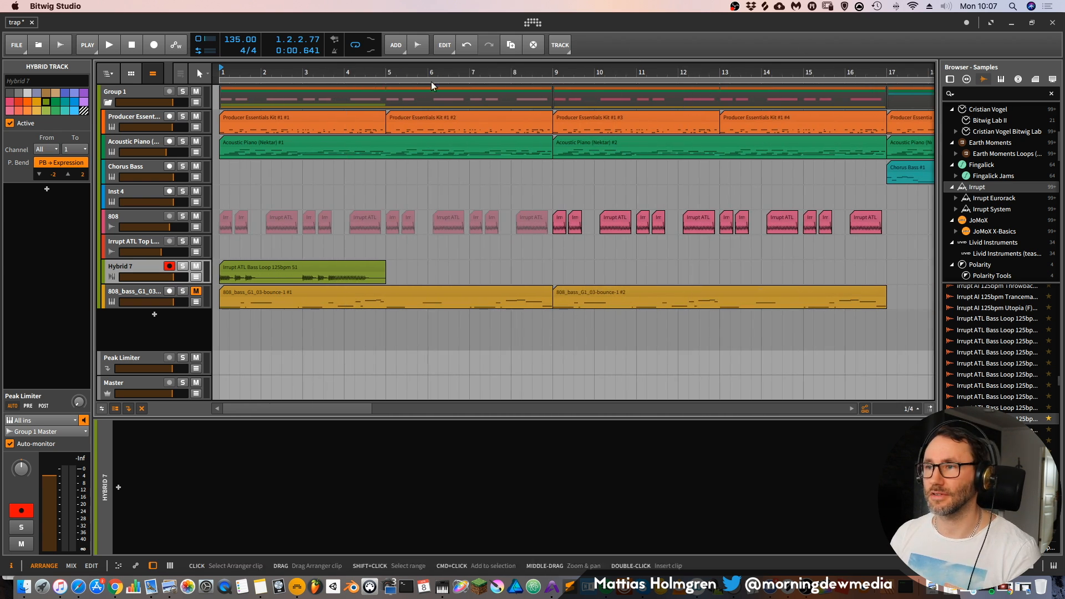
{"action": "left_click_drag", "start_coordinate": [427, 71], "coordinate": [785, 71]}
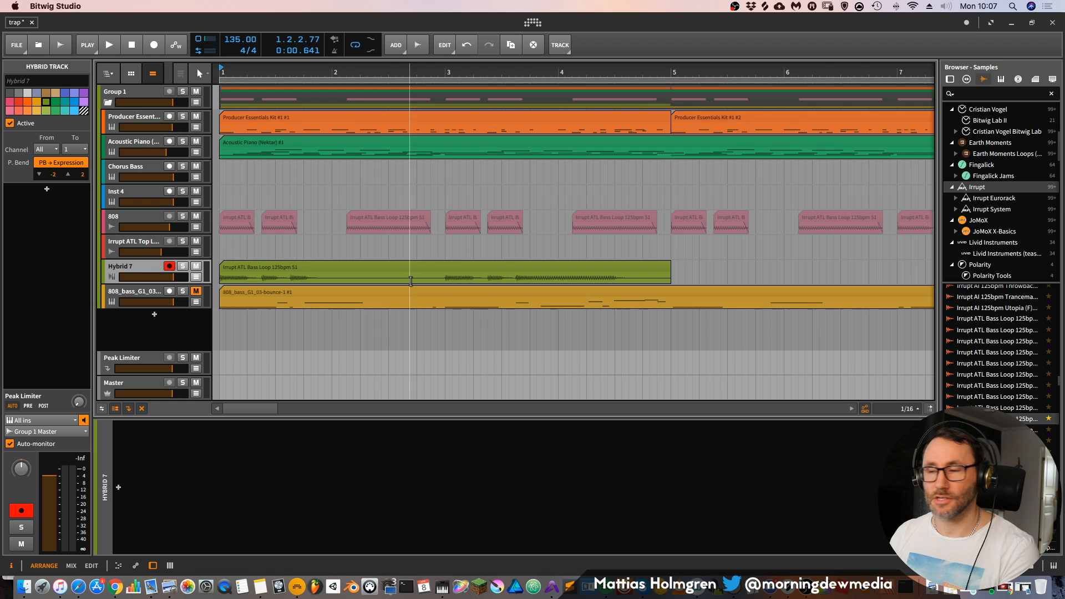
Solo the new bass loop track and play the loop on its own
{"action": "left_click", "coordinate": [182, 266]}
{"action": "key", "text": "space"}
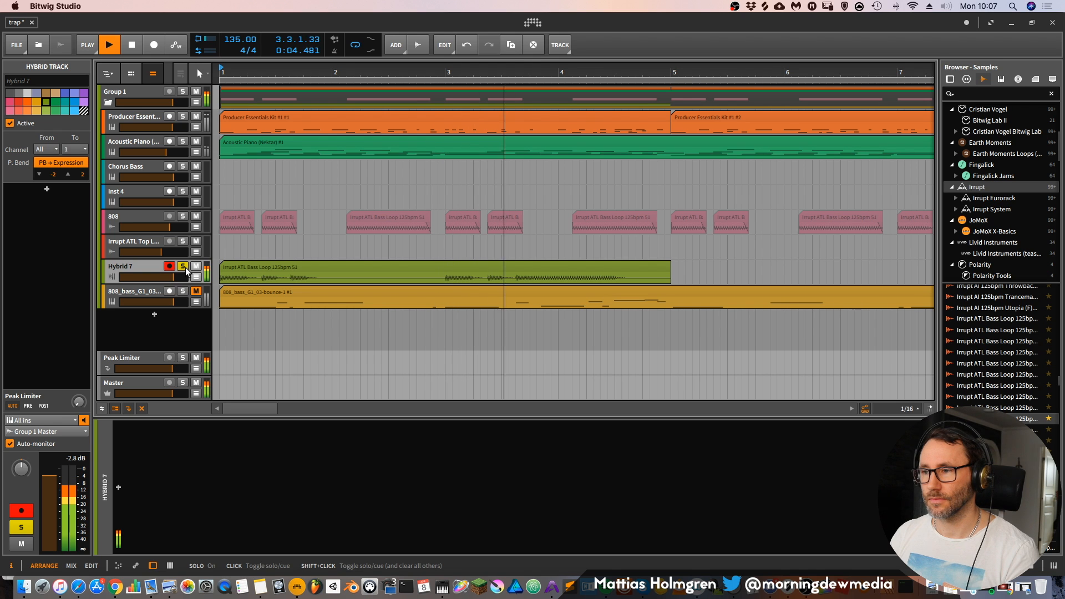
{"action": "key", "text": "space"}
Open the bass loop clip on the Hybrid 7 track to examine its audio
{"action": "left_click", "coordinate": [607, 269]}
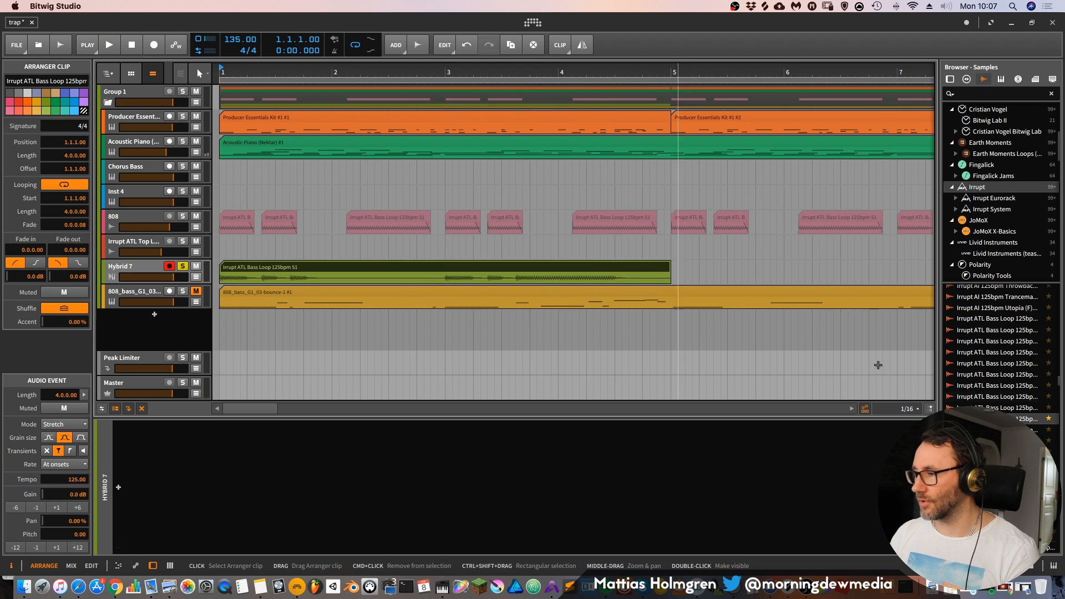
{"action": "double_click", "coordinate": [560, 268]}
{"action": "left_click", "coordinate": [297, 376]}
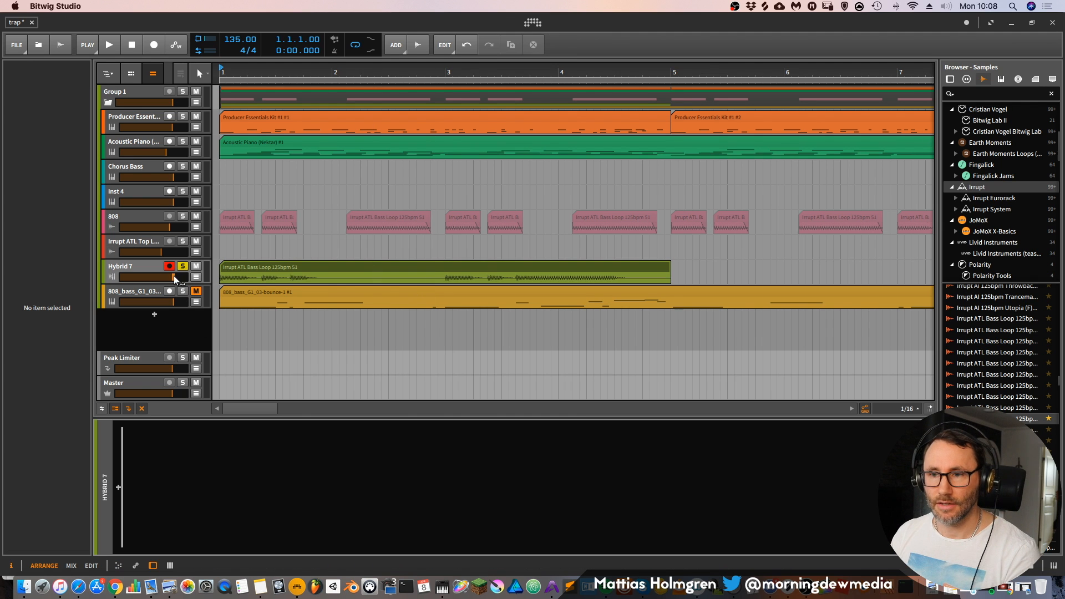
Turn off solo on the Hybrid 7 track, mute it, and play the arrangement with the existing 808 track from bar 1
{"action": "left_click", "coordinate": [182, 266]}
{"action": "left_click", "coordinate": [153, 216]}
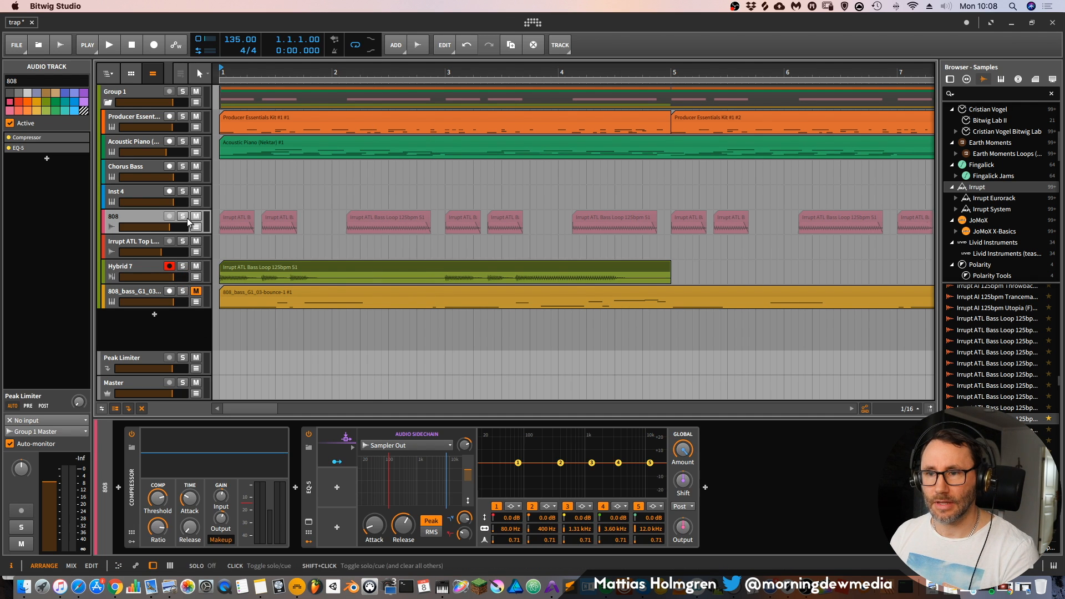
{"action": "left_click", "coordinate": [195, 266]}
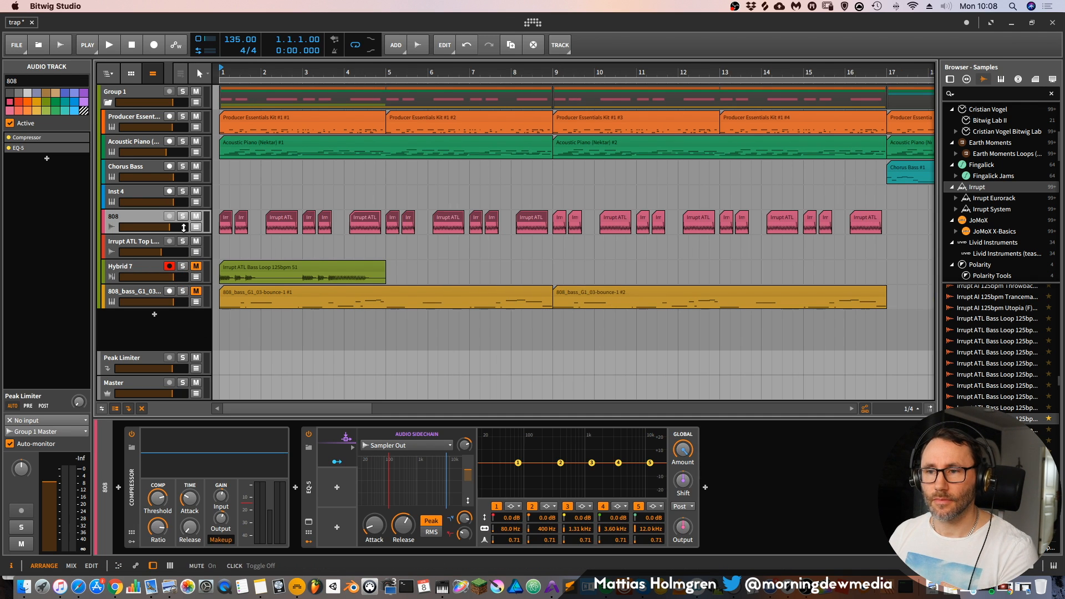
{"action": "key", "text": "space"}
{"action": "left_click_drag", "start_coordinate": [281, 72], "coordinate": [434, 84]}
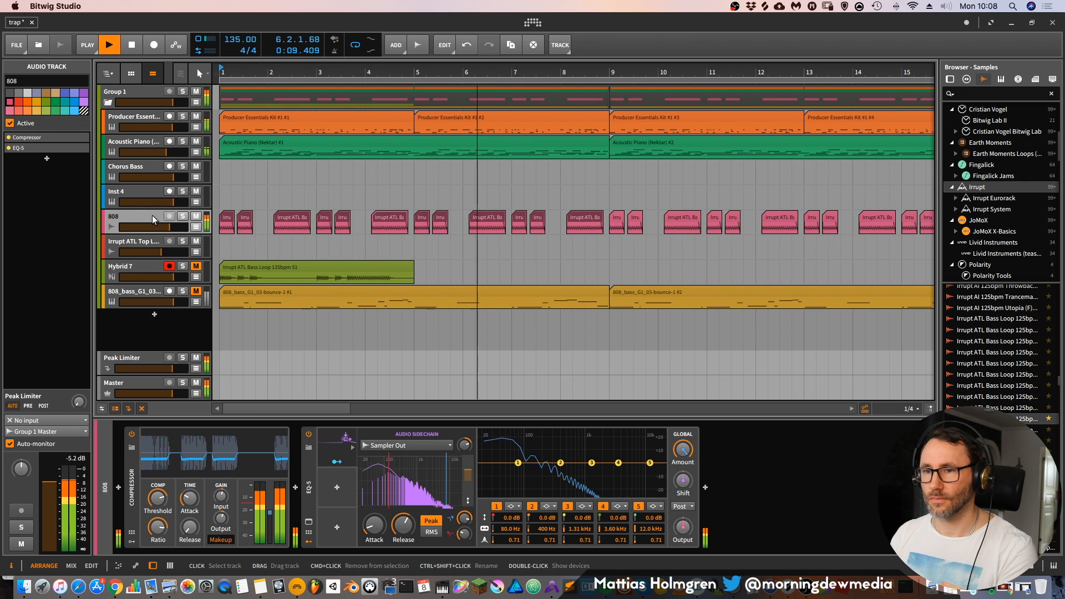
{"action": "key", "text": "space"}
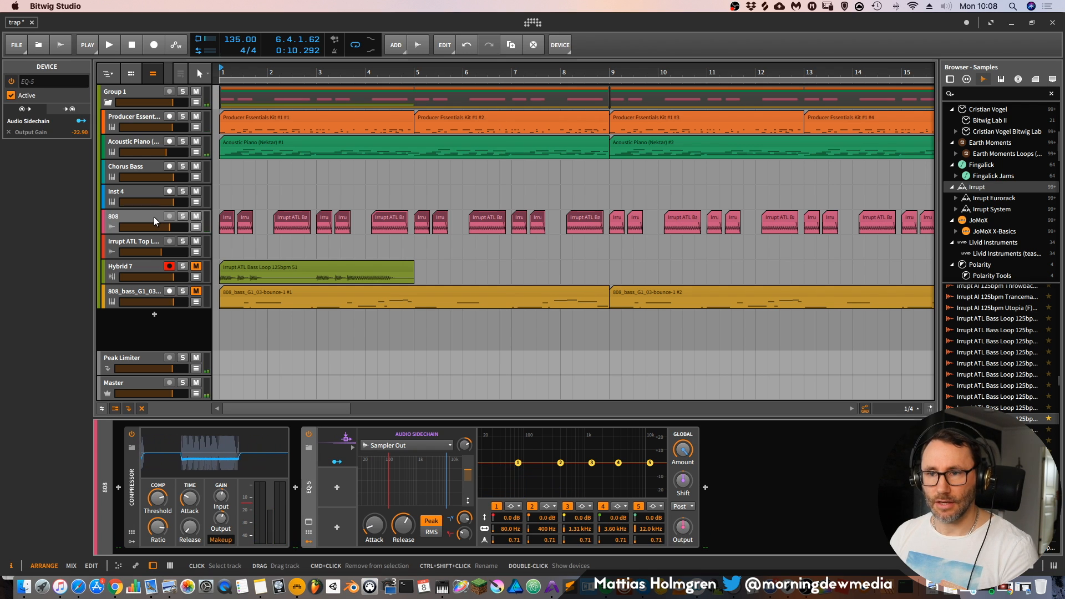
Open the 808 track's clips in the audio editor, examine their pitch slides and play the section from bar 2
{"action": "left_click", "coordinate": [154, 218]}
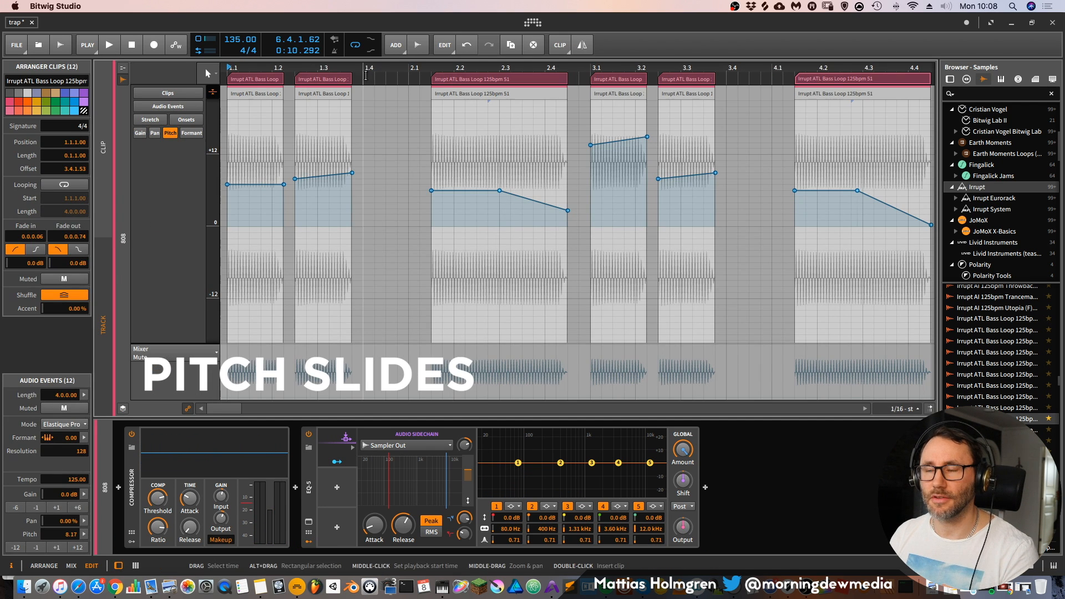
{"action": "left_click_drag", "start_coordinate": [376, 68], "coordinate": [375, 120]}
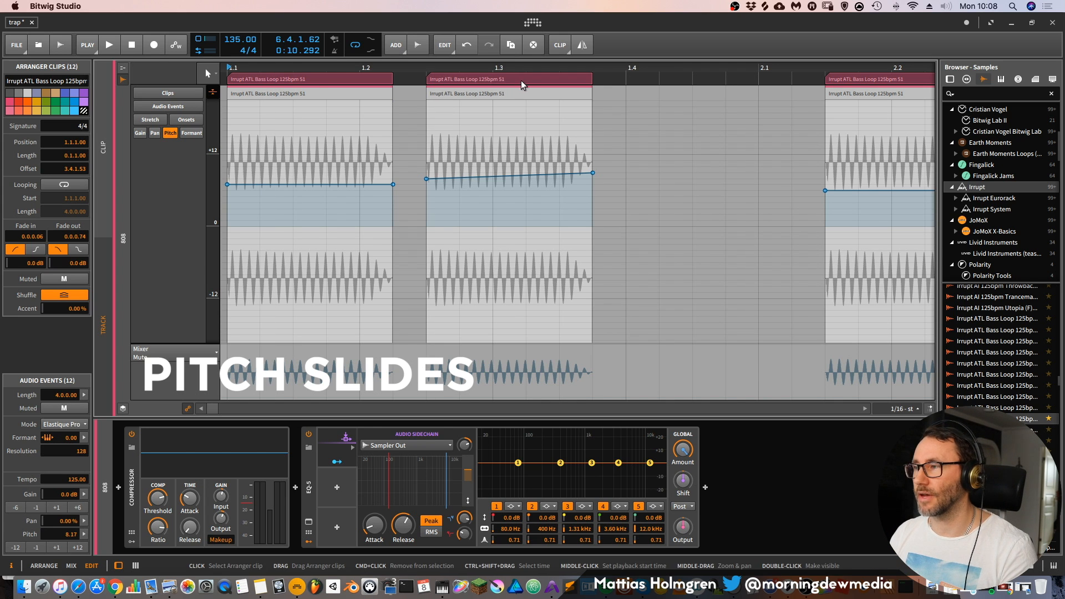
{"action": "left_click_drag", "start_coordinate": [512, 67], "coordinate": [497, 31]}
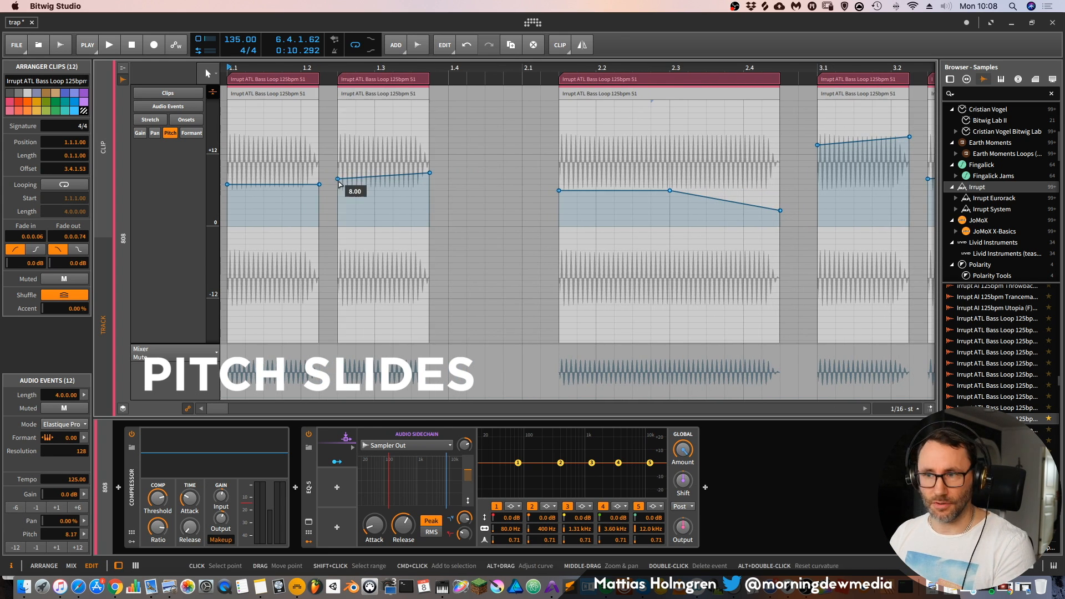
{"action": "mouse_move", "coordinate": [339, 184]}
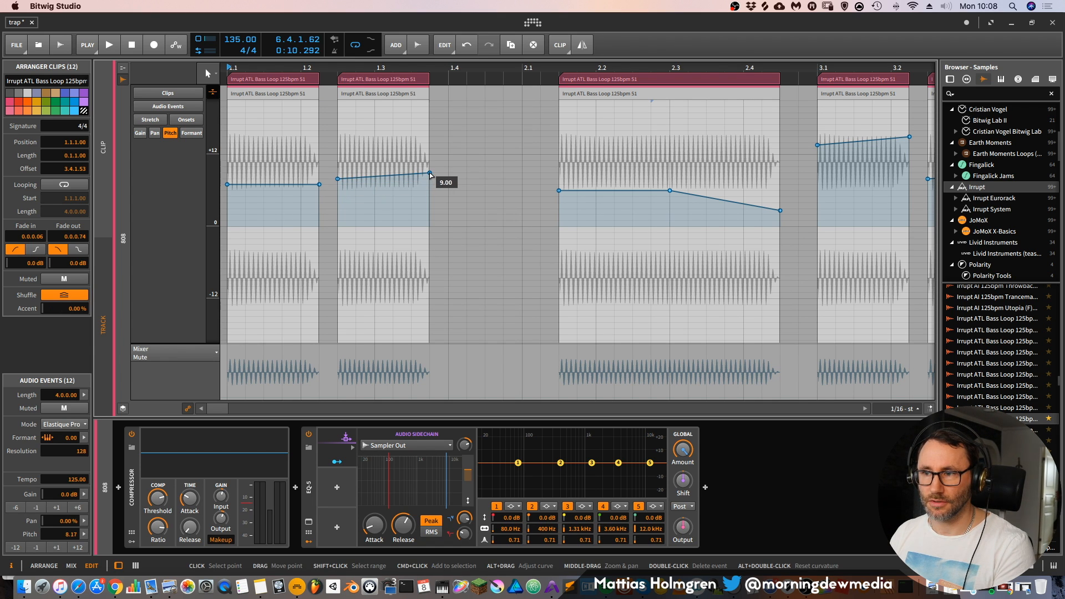
{"action": "left_click_drag", "start_coordinate": [612, 68], "coordinate": [337, 208]}
{"action": "double_click", "coordinate": [355, 68]}
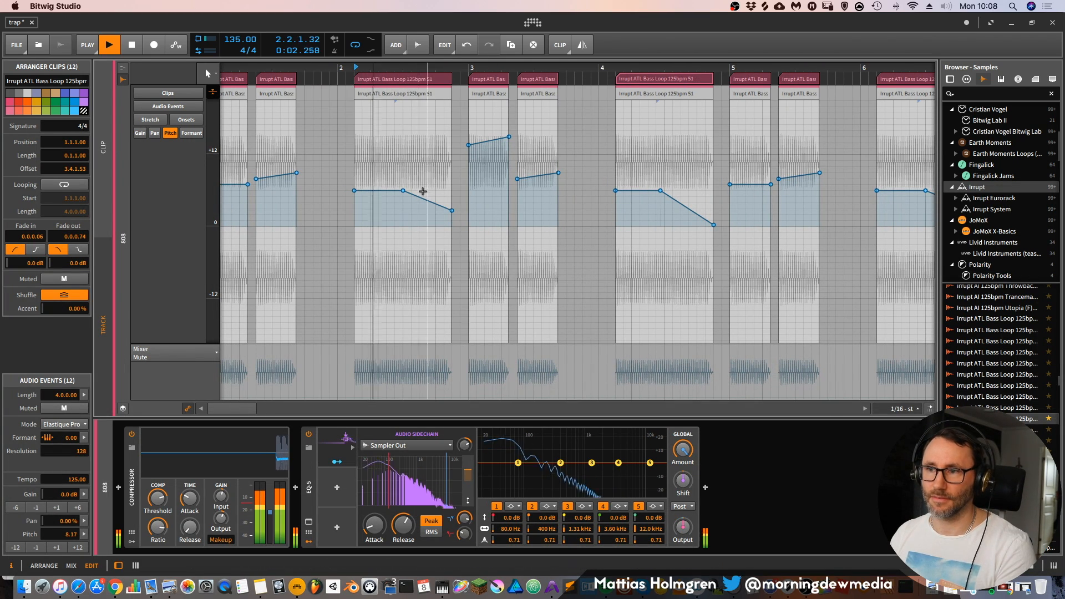
{"action": "key", "text": "space"}
Solo the 808 track and play it on its own from bar 2 and from bar 1
{"action": "key", "text": "alt+2"}
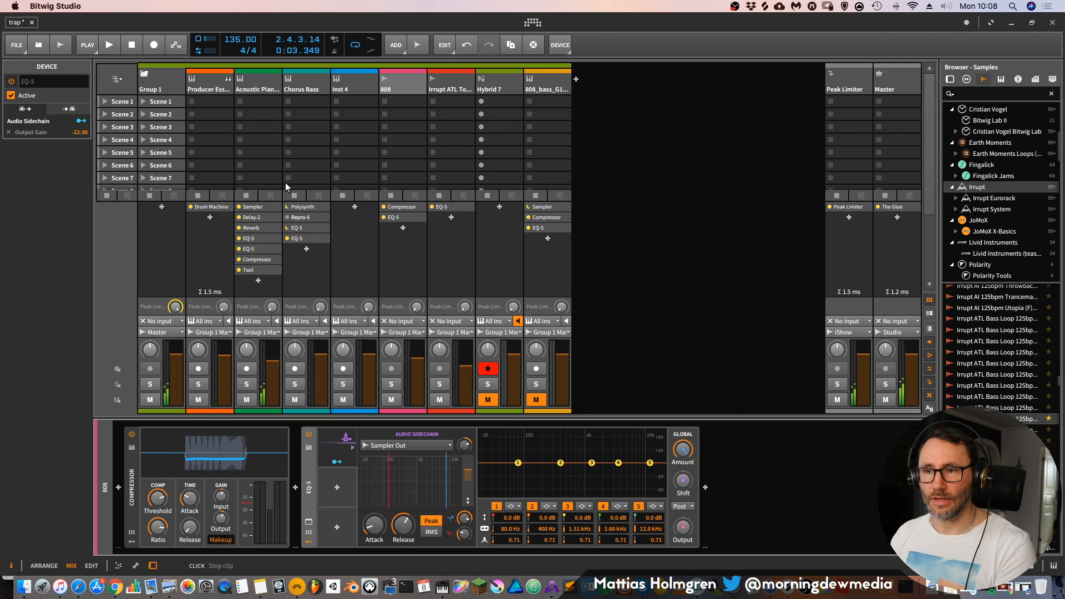
{"action": "key", "text": "alt+1"}
{"action": "left_click", "coordinate": [184, 216]}
{"action": "key", "text": "alt+2"}
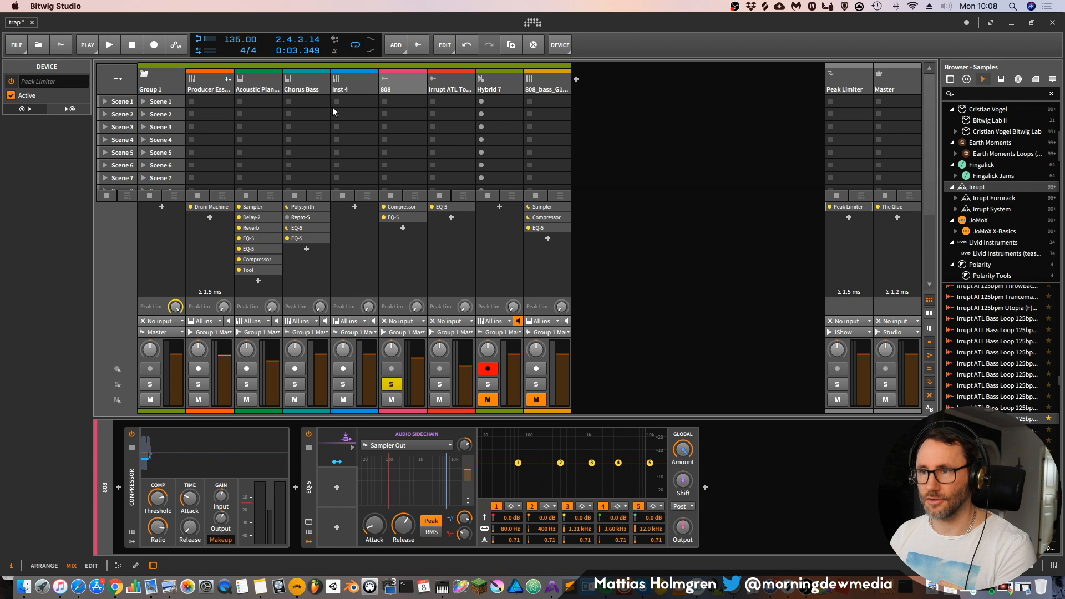
{"action": "key", "text": "alt+1"}
{"action": "key", "text": "space"}
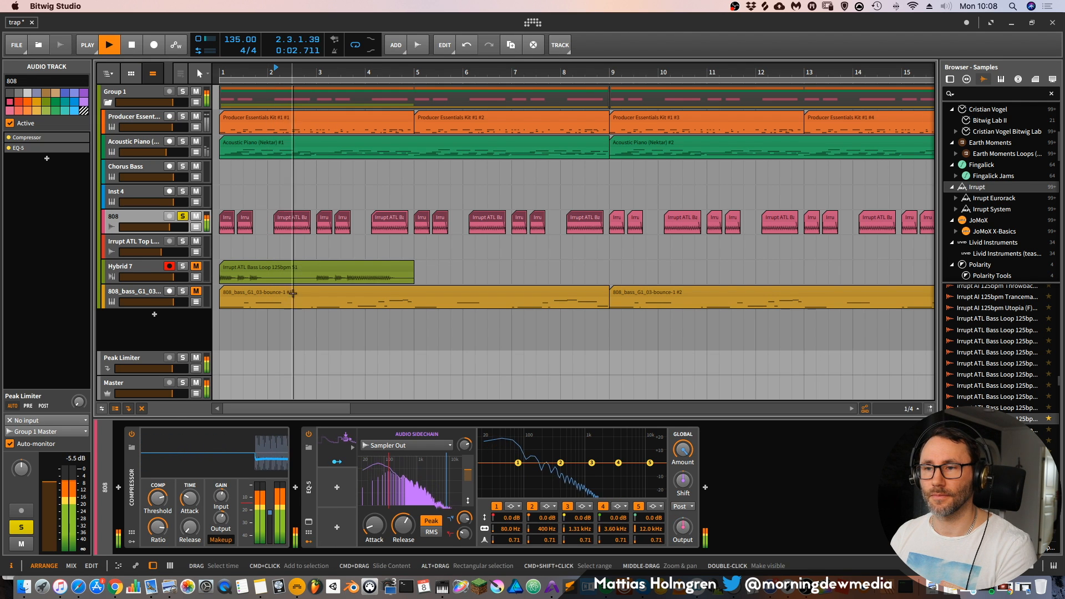
{"action": "key", "text": "space"}
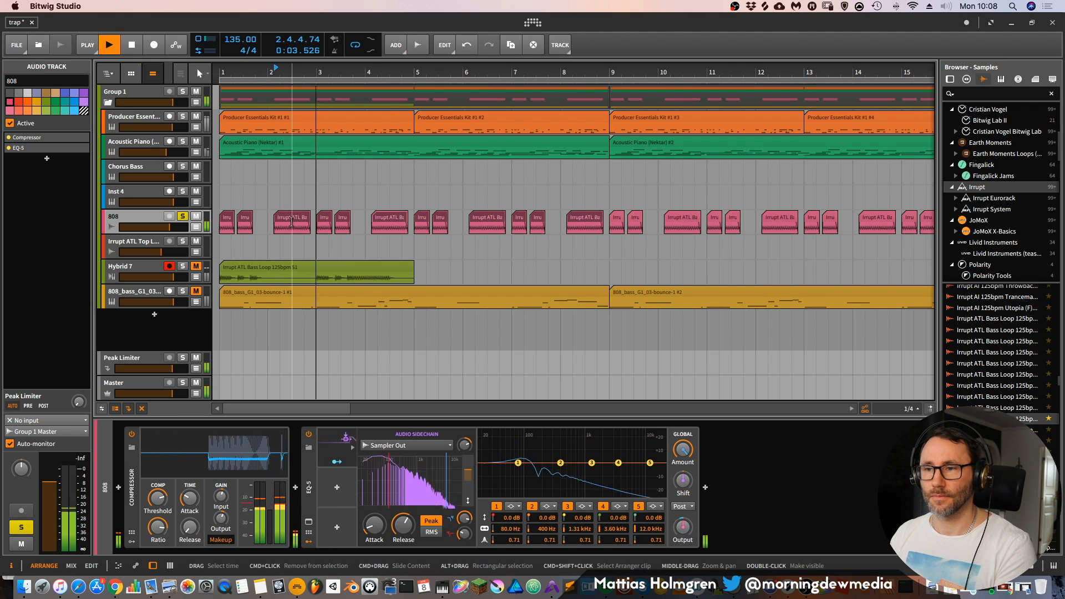
{"action": "left_click", "coordinate": [220, 73]}
{"action": "key", "text": "space"}
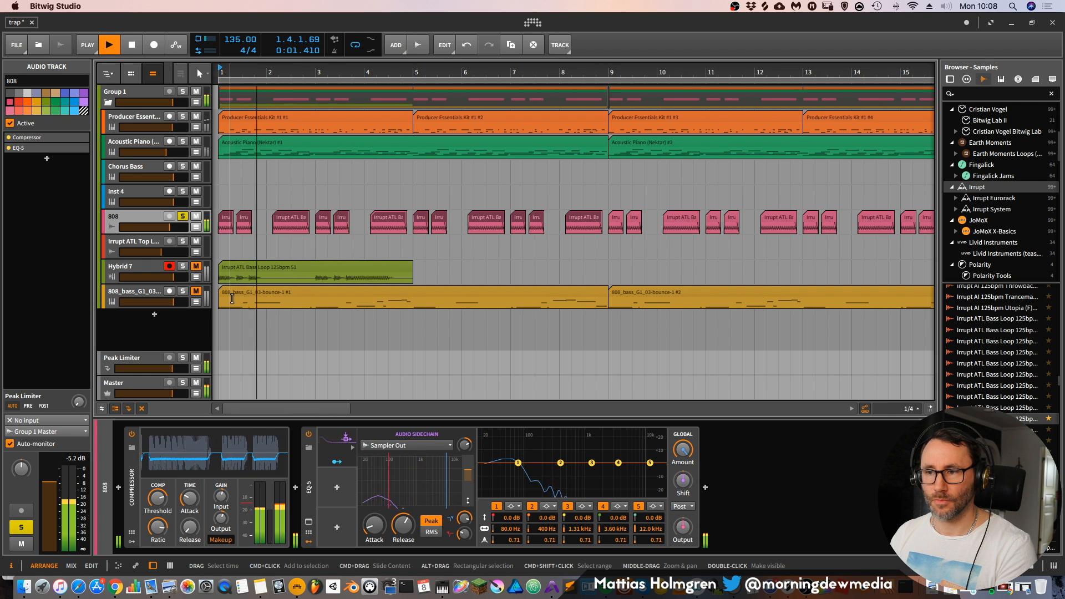
{"action": "key", "text": "space"}
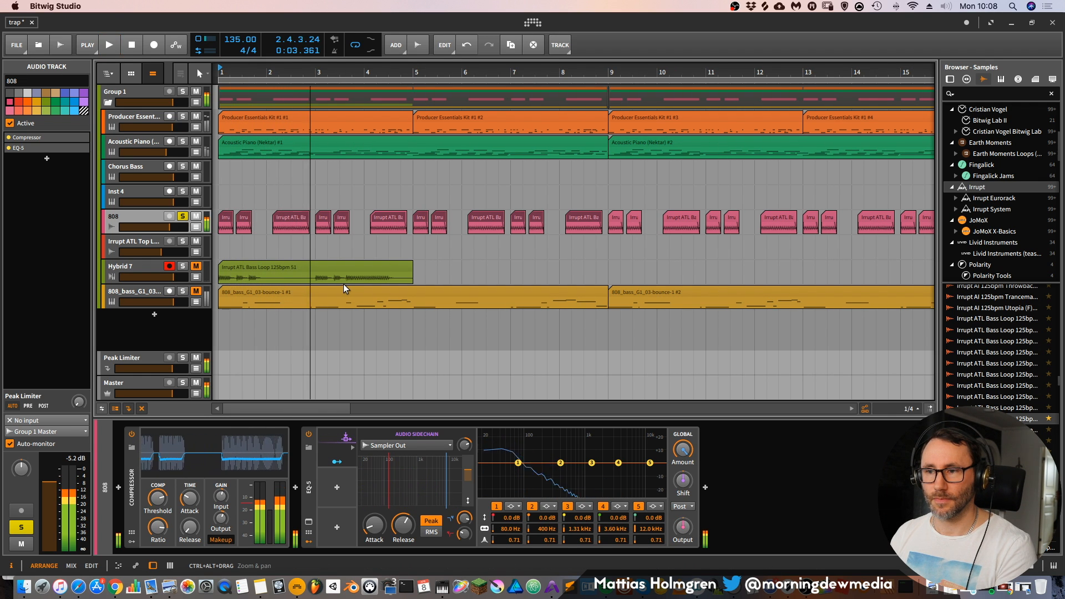
Split the Hybrid 7 bass loop clip at 3.3.4 and 4.3.1 and delete the piece after the second cut
{"action": "double_click", "coordinate": [353, 272]}
{"action": "key", "text": "d"}
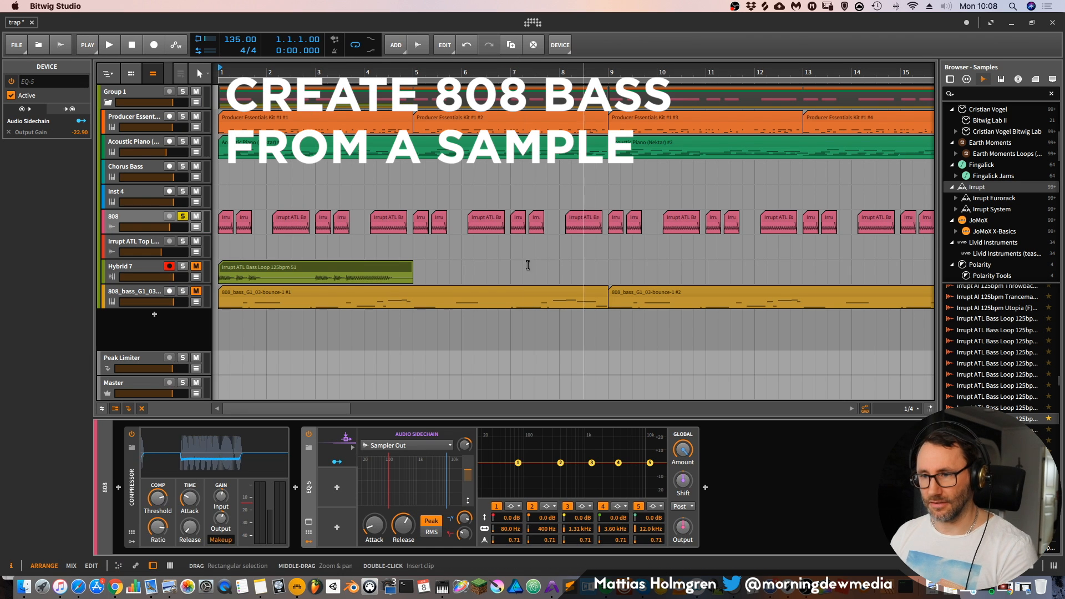
{"action": "left_click_drag", "start_coordinate": [412, 74], "coordinate": [615, 78]}
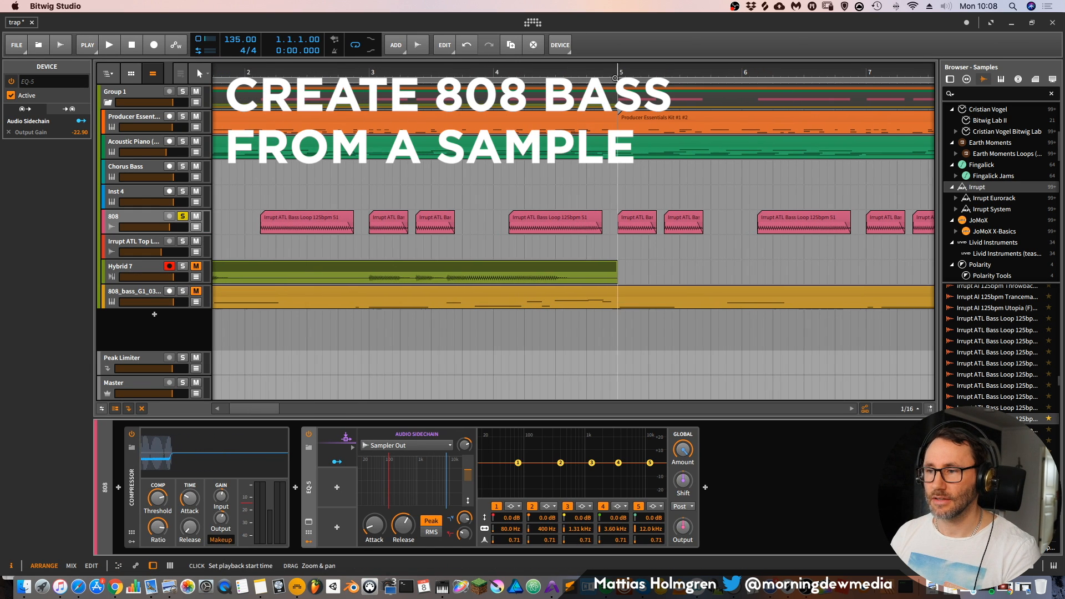
{"action": "key", "text": "5"}
{"action": "left_click", "coordinate": [455, 273]}
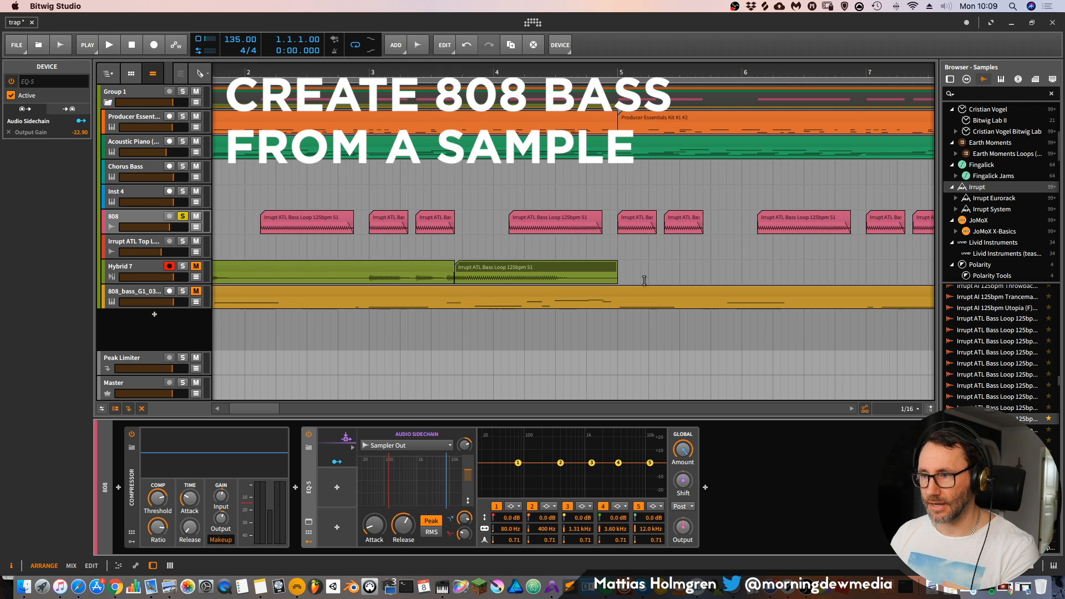
{"action": "left_click", "coordinate": [559, 271]}
{"action": "key", "text": "1"}
{"action": "left_click", "coordinate": [577, 266]}
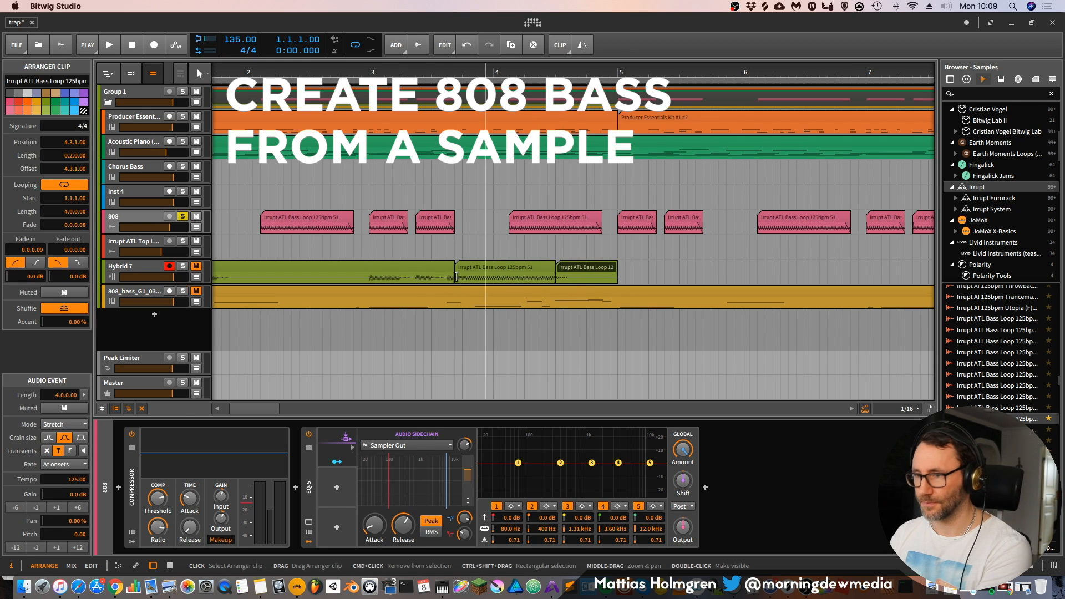
{"action": "key", "text": "Delete"}
Delete all of the bass loop before the 3.3.4 cut, leaving only the long sustained note on Hybrid 7
{"action": "left_click", "coordinate": [389, 273]}
{"action": "key", "text": "super+e"}
{"action": "left_click", "coordinate": [412, 265]}
{"action": "key", "text": "Delete"}
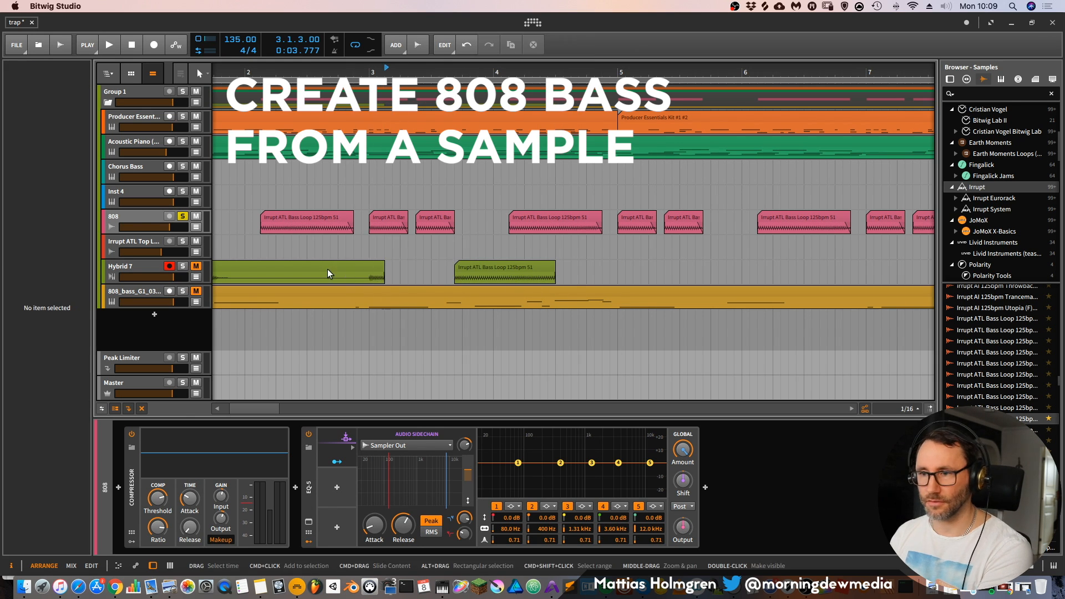
{"action": "left_click", "coordinate": [327, 268]}
{"action": "key", "text": "Delete"}
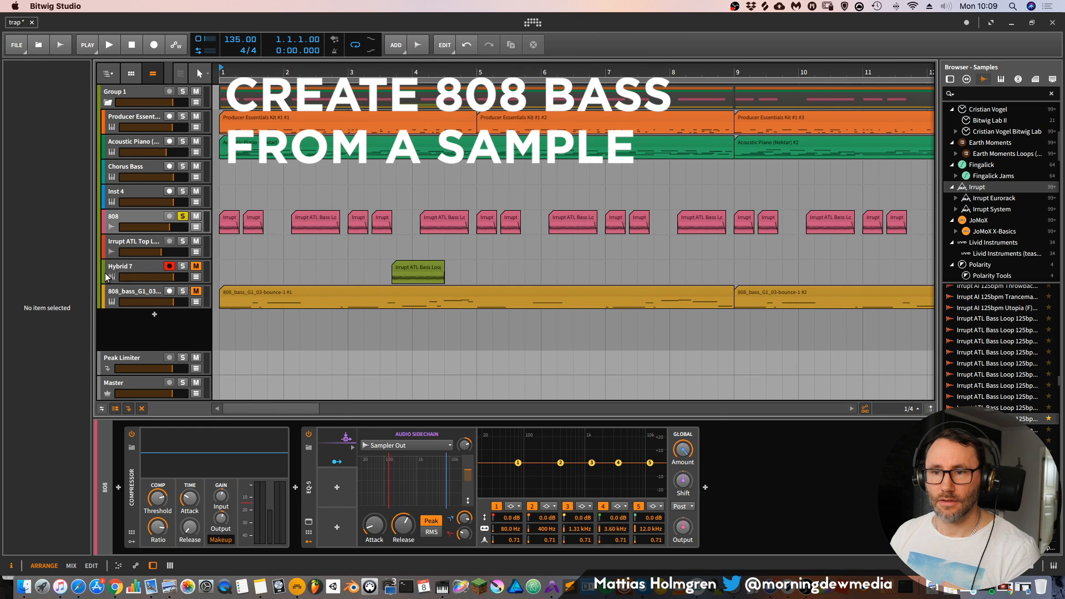
Move the isolated bass note clip to bar 1 on Hybrid 7 and switch the original 808 track from solo to mute
{"action": "left_click", "coordinate": [126, 265]}
{"action": "left_click_drag", "start_coordinate": [433, 274], "coordinate": [230, 272]}
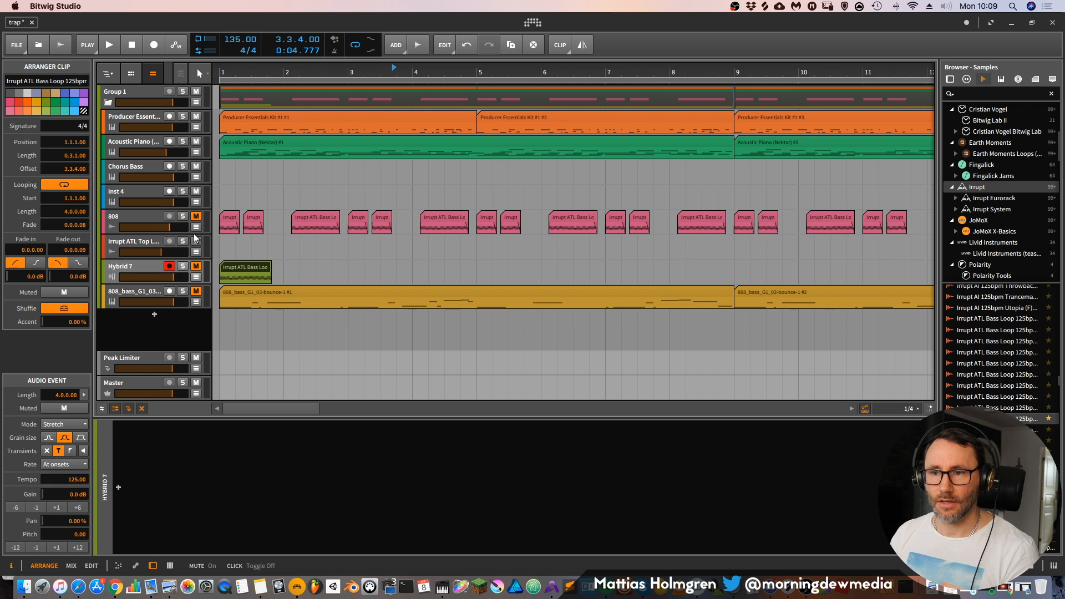
{"action": "left_click_drag", "start_coordinate": [394, 72], "coordinate": [838, 74]}
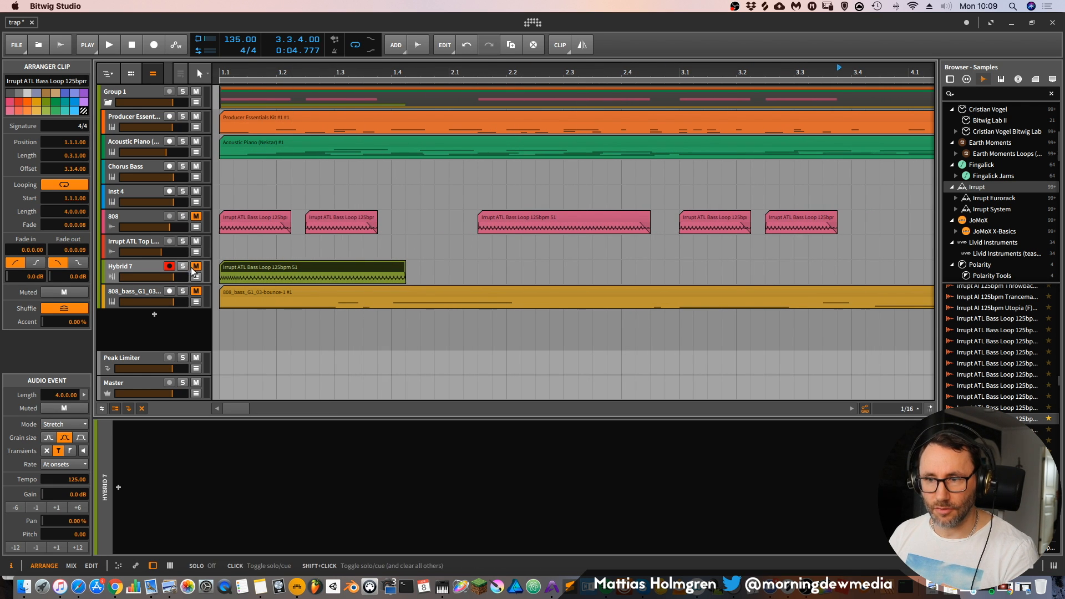
Unmute the Hybrid 7 track and rename it 808 2
{"action": "left_click", "coordinate": [127, 271]}
{"action": "double_click", "coordinate": [127, 264]}
{"action": "type", "text": "808 2"}
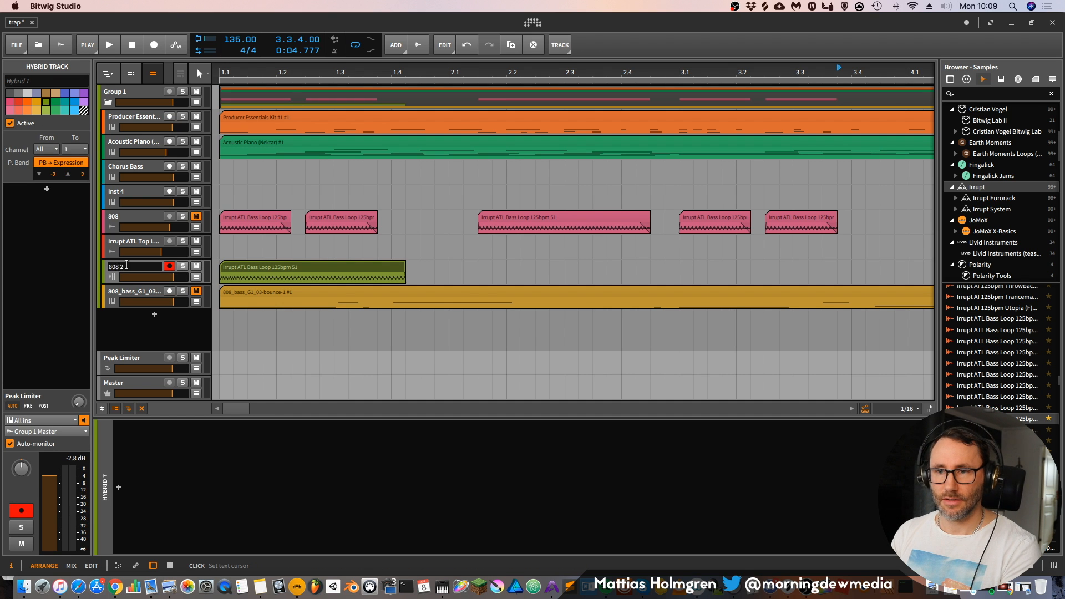
{"action": "key", "text": "Return"}
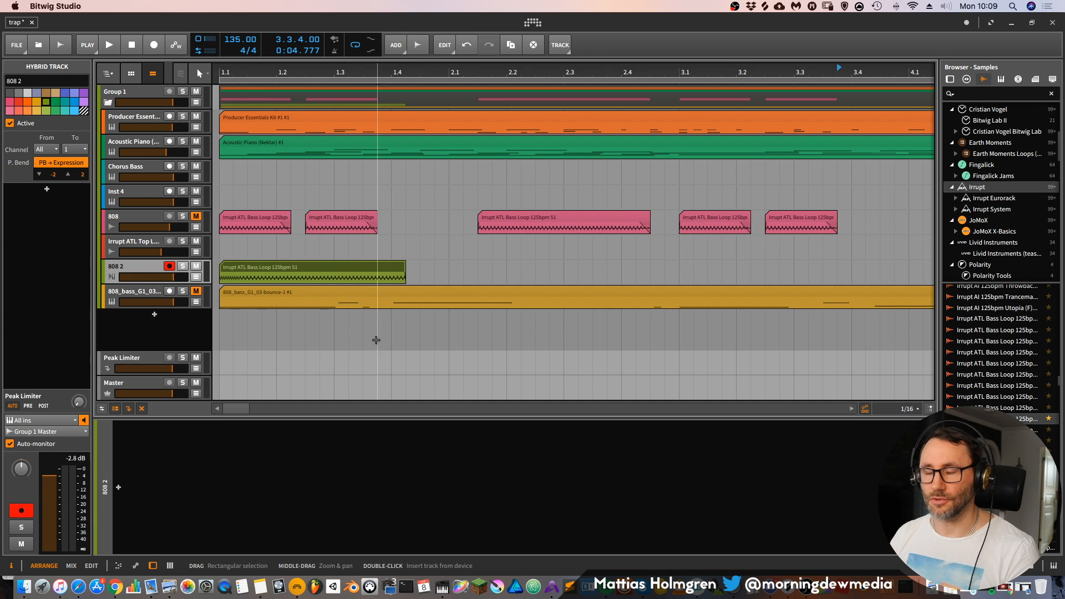
Play the 808 2 clip from bar 1 and examine its waveform at the start of the note
{"action": "key", "text": "space"}
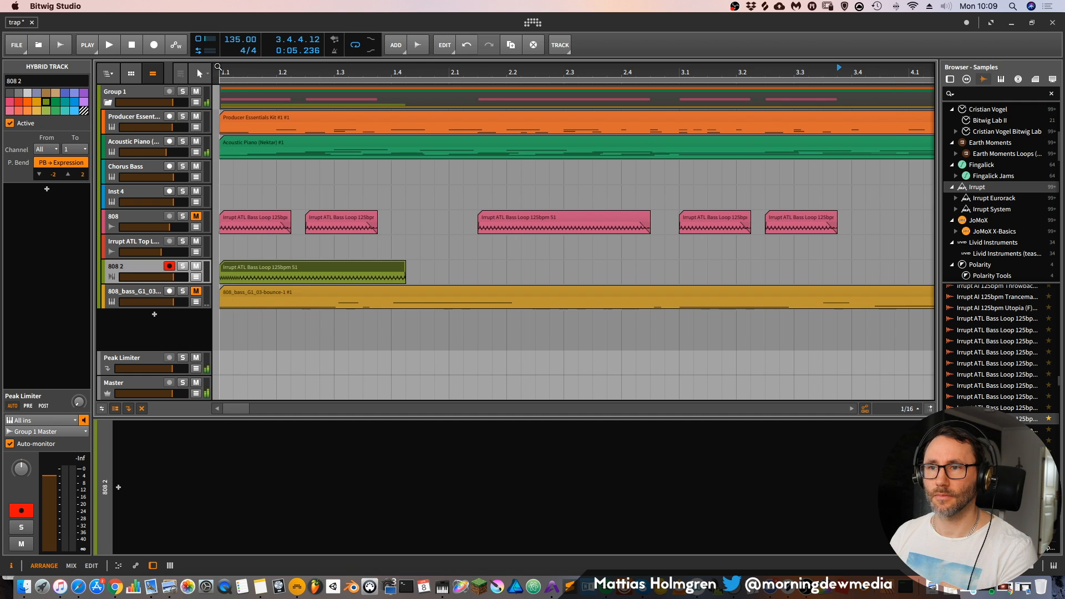
{"action": "left_click", "coordinate": [218, 66]}
{"action": "key", "text": "space"}
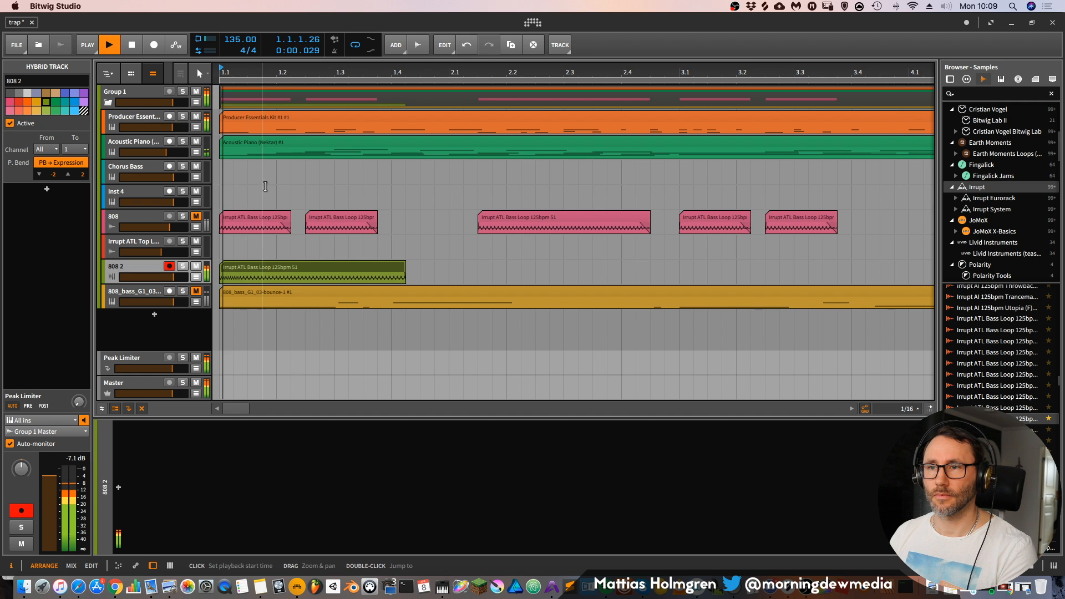
{"action": "key", "text": "space"}
{"action": "double_click", "coordinate": [283, 267]}
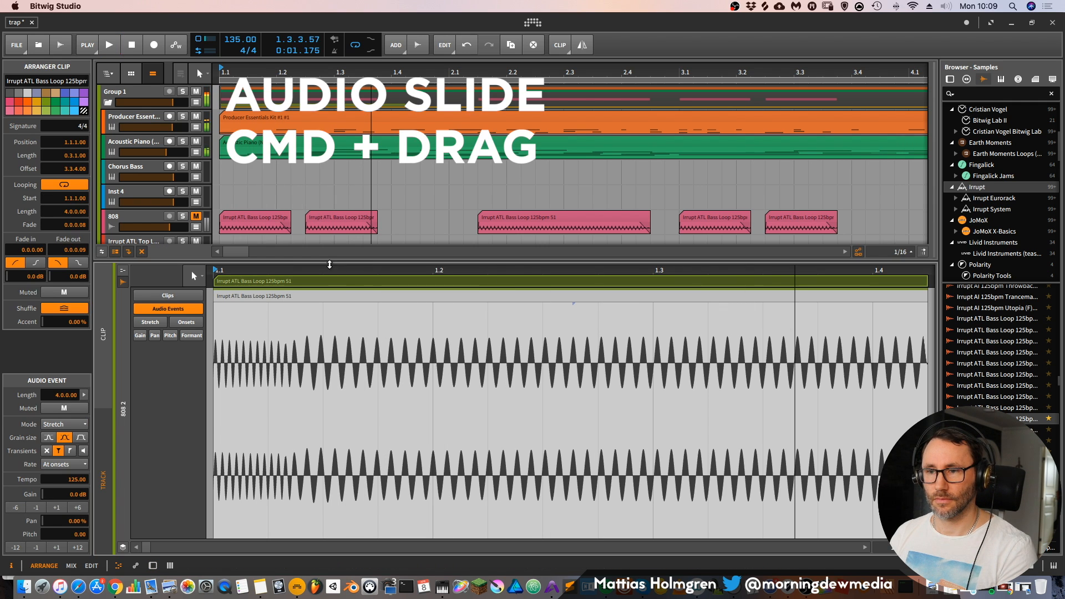
{"action": "scroll", "coordinate": [223, 338], "scroll_direction": "down", "scroll_amount": 5}
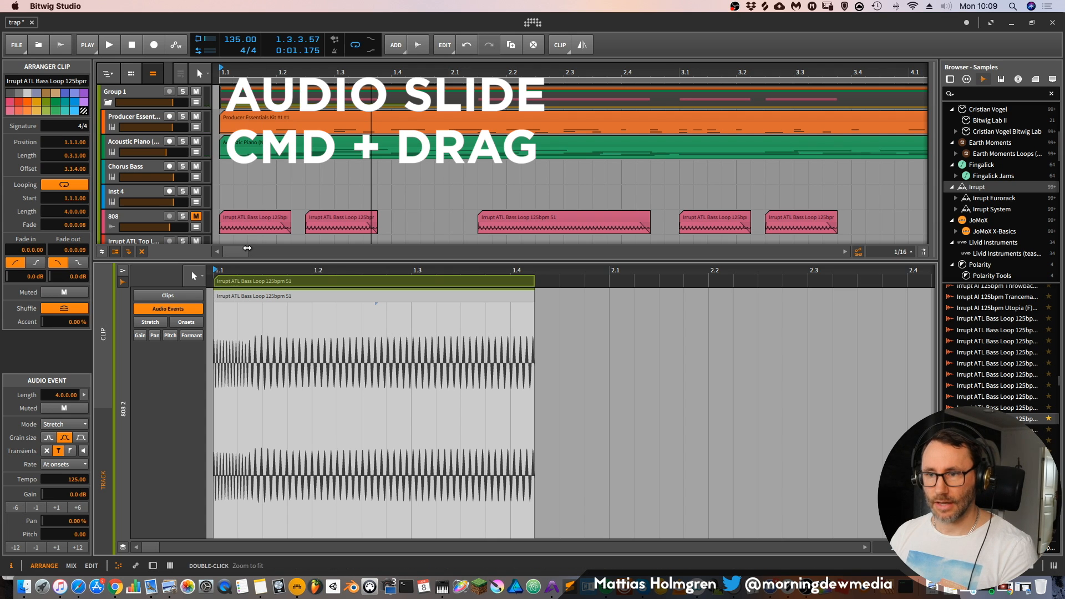
{"action": "key", "text": "d"}
Slide the audio content earlier inside the 808 2 clip so its start falls on the steady sustained tone
{"action": "left_click_drag", "start_coordinate": [320, 70], "coordinate": [502, 182]}
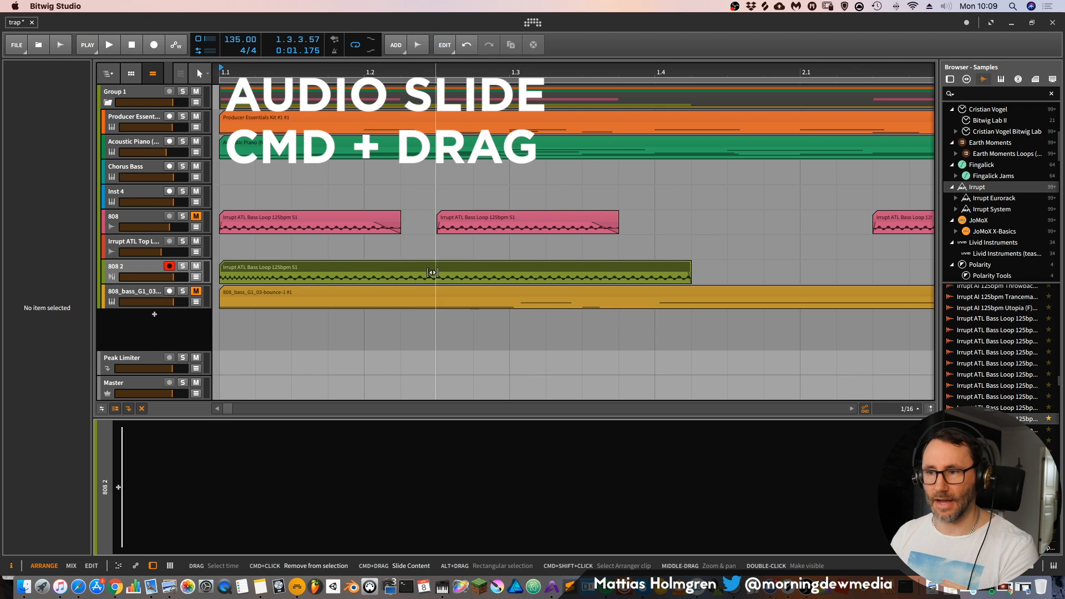
{"action": "left_click_drag", "start_coordinate": [411, 275], "coordinate": [441, 278]}
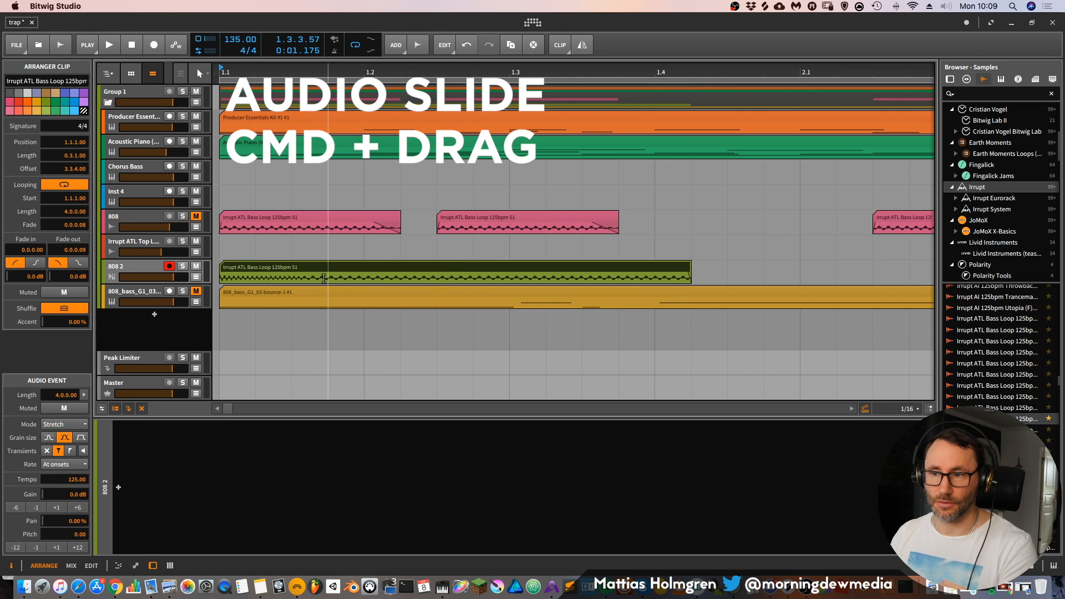
{"action": "left_click_drag", "start_coordinate": [505, 275], "coordinate": [432, 276]}
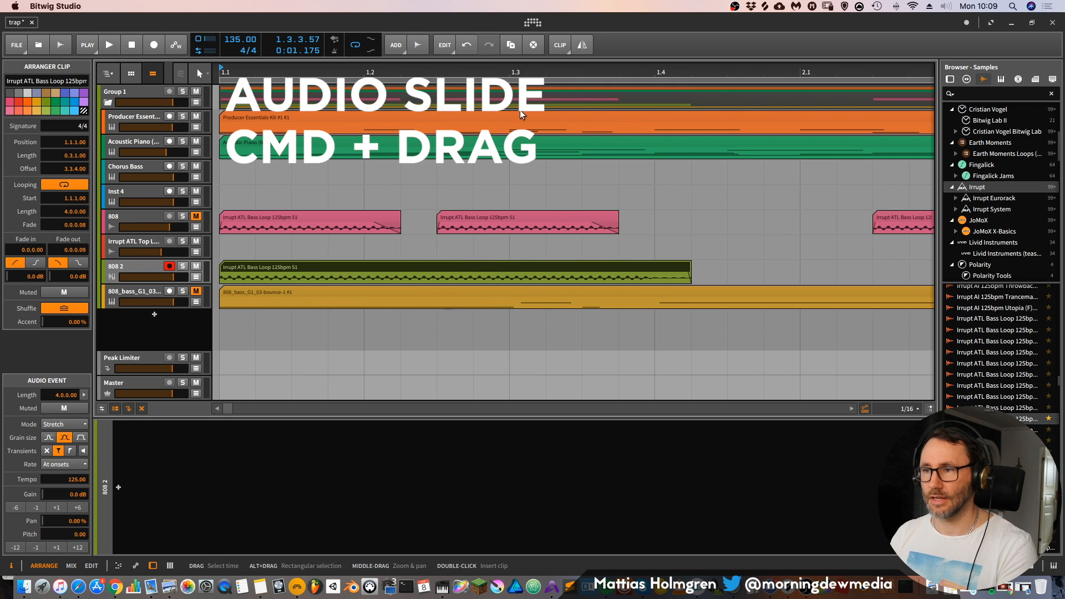
Toggle solo on the 808 2 track and play the adjusted bass note from bar 1
{"action": "left_click_drag", "start_coordinate": [509, 72], "coordinate": [509, 62]}
{"action": "key", "text": "space"}
{"action": "left_click", "coordinate": [183, 267]}
{"action": "key", "text": "space"}
{"action": "left_click_drag", "start_coordinate": [467, 72], "coordinate": [391, 167]}
{"action": "key", "text": "space"}
Turn off looping for the 808 2 clip, shorten it to a length of 0.3.0.00 and play it
{"action": "left_click", "coordinate": [333, 266]}
{"action": "left_click_drag", "start_coordinate": [330, 266], "coordinate": [321, 267]}
{"action": "key", "text": "space"}
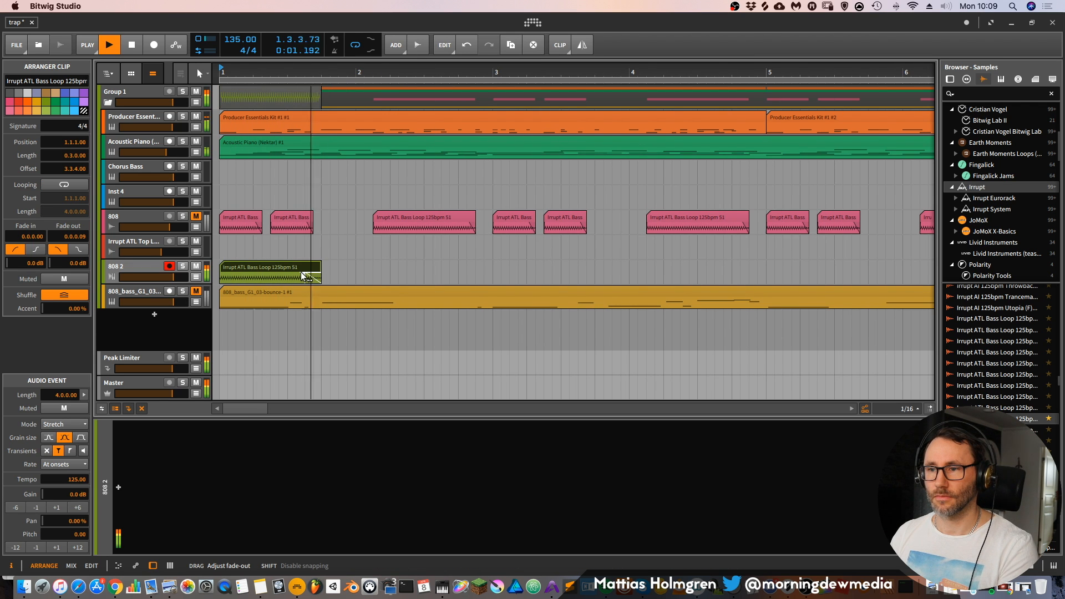
Set the 808 2 clip's fade-out to 0.0.0.56, copy the clip to bar 3 and play both notes
{"action": "left_click_drag", "start_coordinate": [271, 261], "coordinate": [532, 268]}
{"action": "left_click_drag", "start_coordinate": [571, 65], "coordinate": [456, 72]}
{"action": "key", "text": "space"}
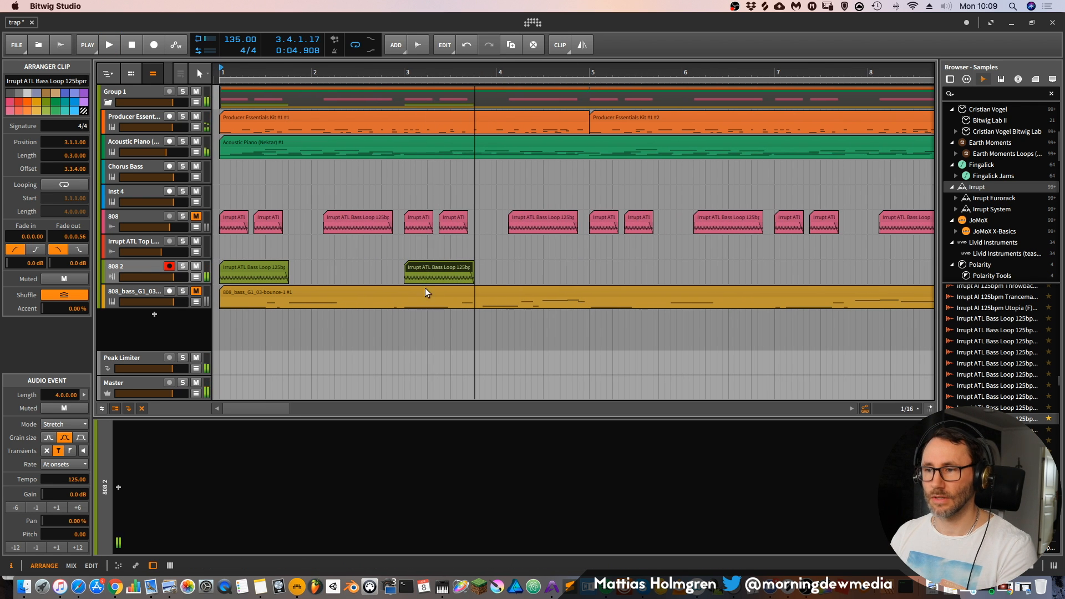
Show the pitch expression for the 808 2 clips, raise the bar 1 note's pitch to 7.00 and play from bar 1
{"action": "double_click", "coordinate": [438, 268]}
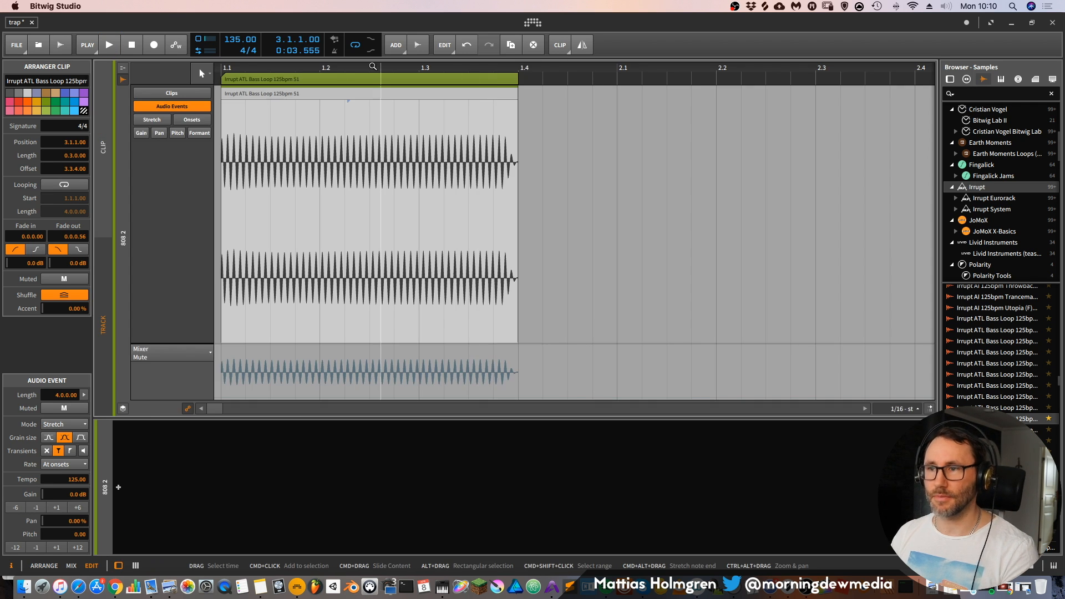
{"action": "left_click", "coordinate": [177, 133]}
{"action": "left_click_drag", "start_coordinate": [237, 230], "coordinate": [228, 184]}
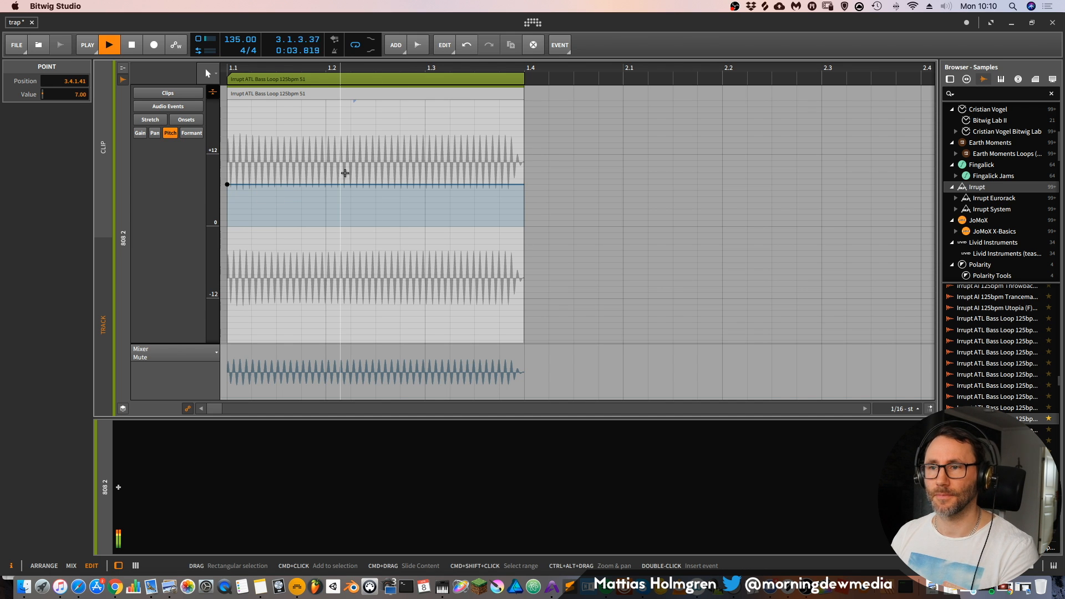
{"action": "key", "text": "Tab"}
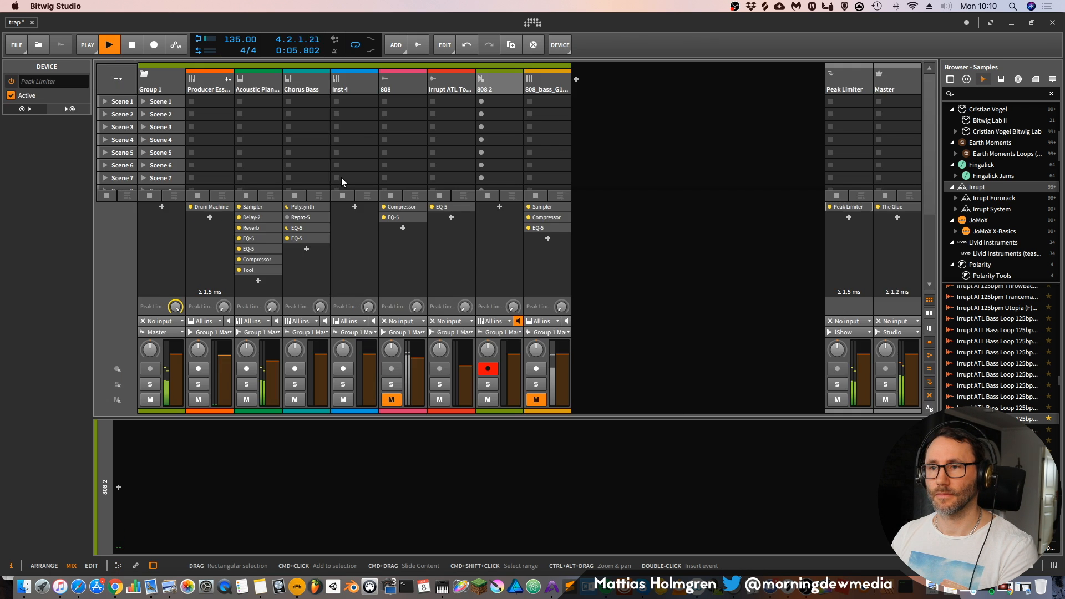
{"action": "key", "text": "Tab"}
{"action": "key", "text": "space"}
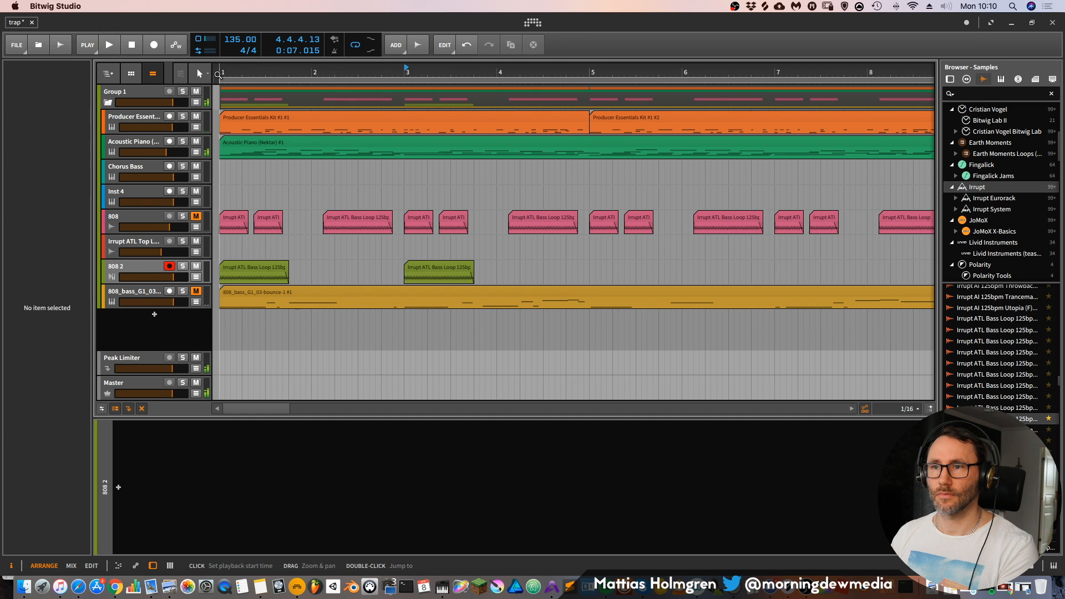
{"action": "left_click", "coordinate": [218, 74]}
{"action": "key", "text": "space"}
Open the clip editor beneath the arrangement and display the pitch expression of the 808 2 clip at bar 1
{"action": "double_click", "coordinate": [425, 263]}
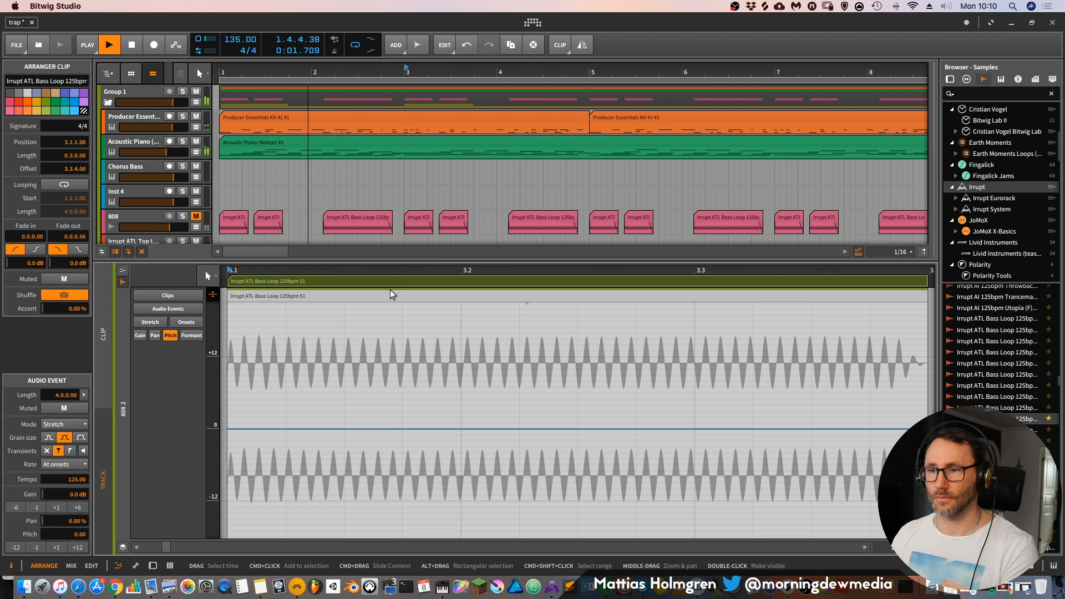
{"action": "left_click_drag", "start_coordinate": [416, 262], "coordinate": [445, 273]}
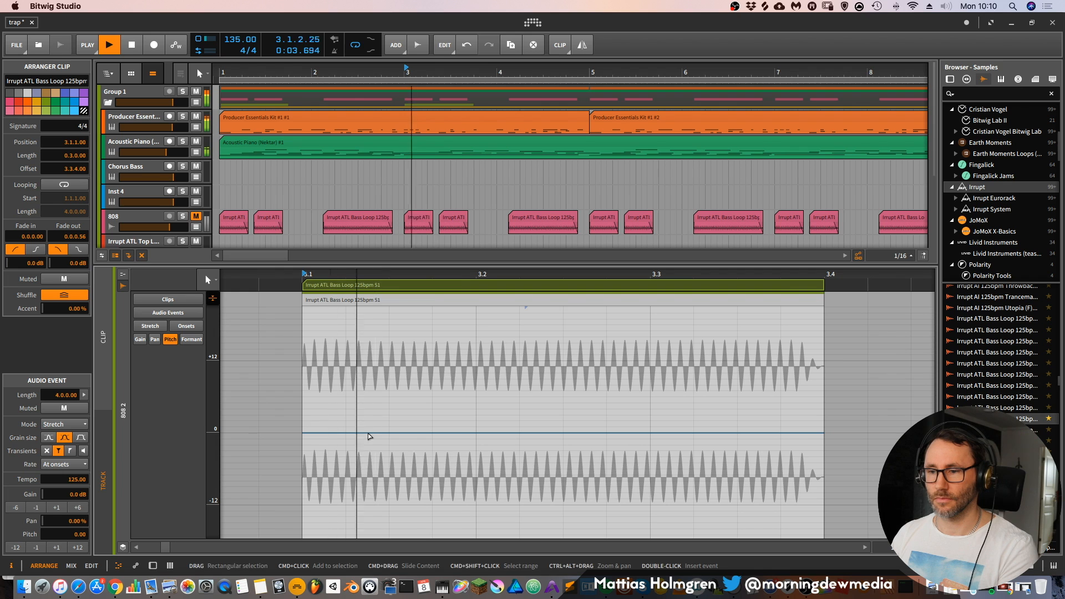
{"action": "scroll", "coordinate": [395, 214], "scroll_direction": "down", "scroll_amount": 3}
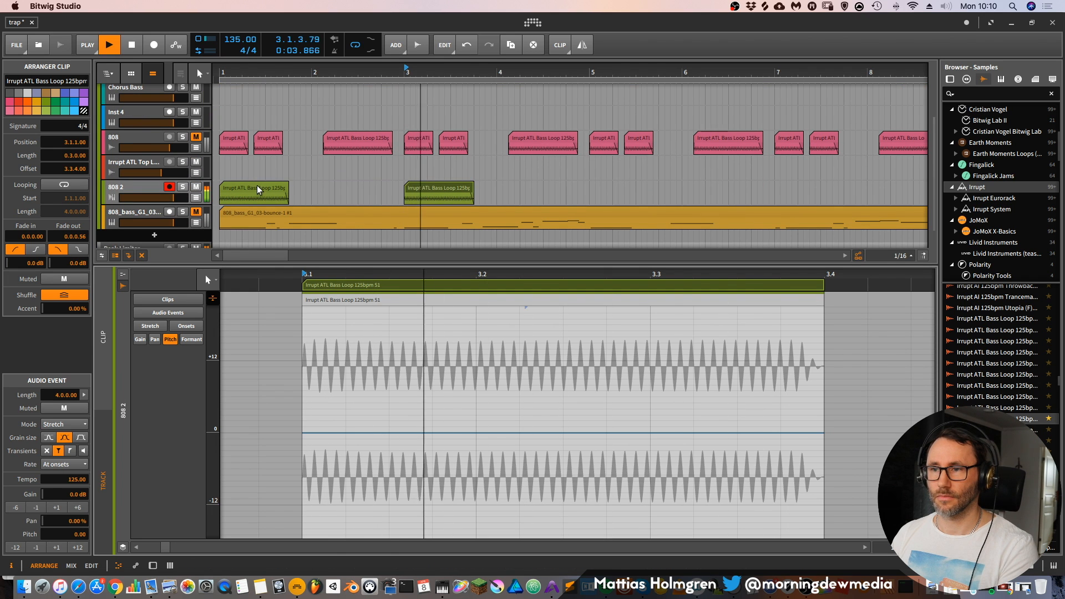
{"action": "key", "text": "space"}
{"action": "left_click", "coordinate": [244, 193]}
{"action": "left_click_drag", "start_coordinate": [411, 275], "coordinate": [423, 266]}
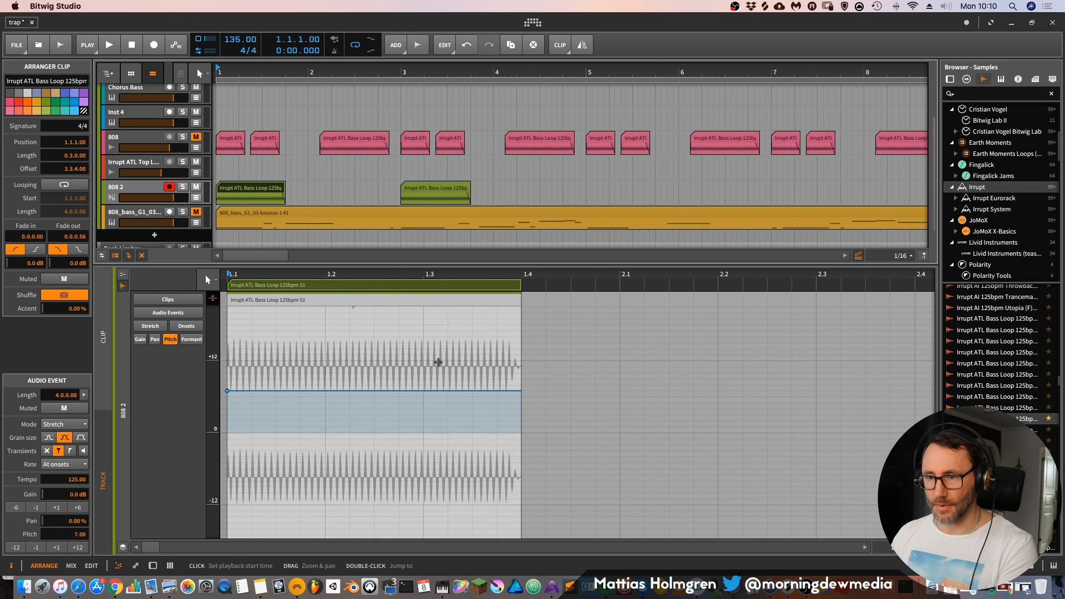
Add a pitch point past the middle of the bar 1 clip, slide the pitch down to 0.00 at its end and play it
{"action": "key", "text": "space"}
{"action": "left_click", "coordinate": [395, 391]}
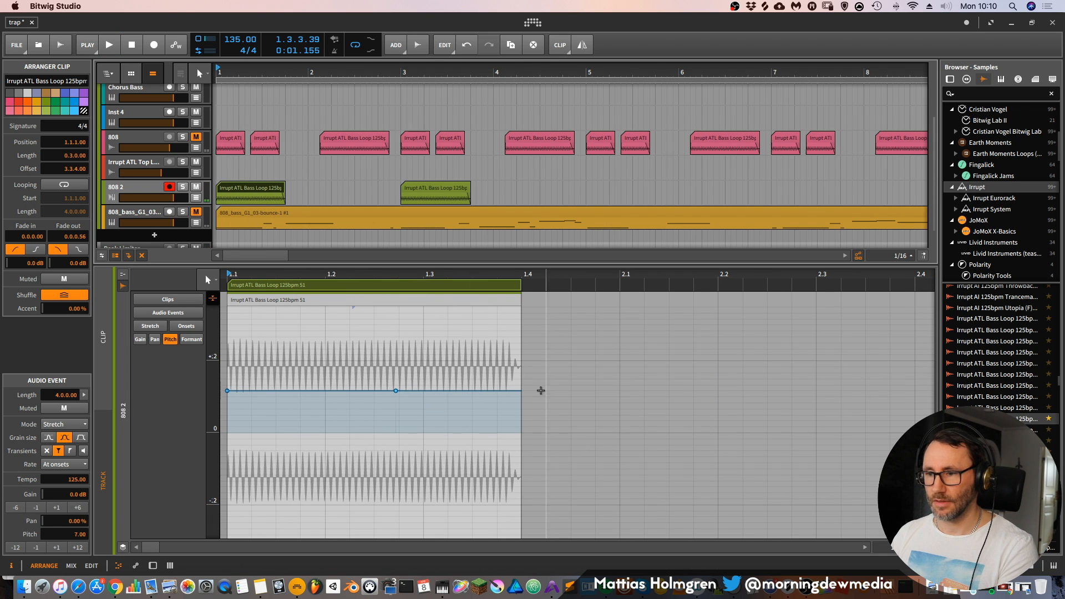
{"action": "left_click_drag", "start_coordinate": [517, 398], "coordinate": [521, 434]}
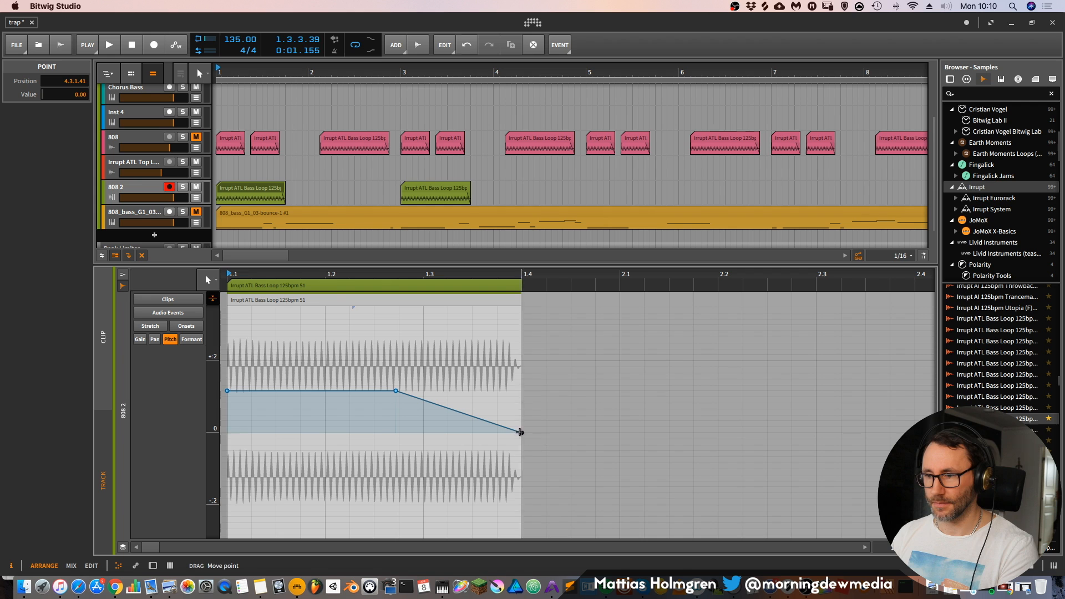
{"action": "key", "text": "space"}
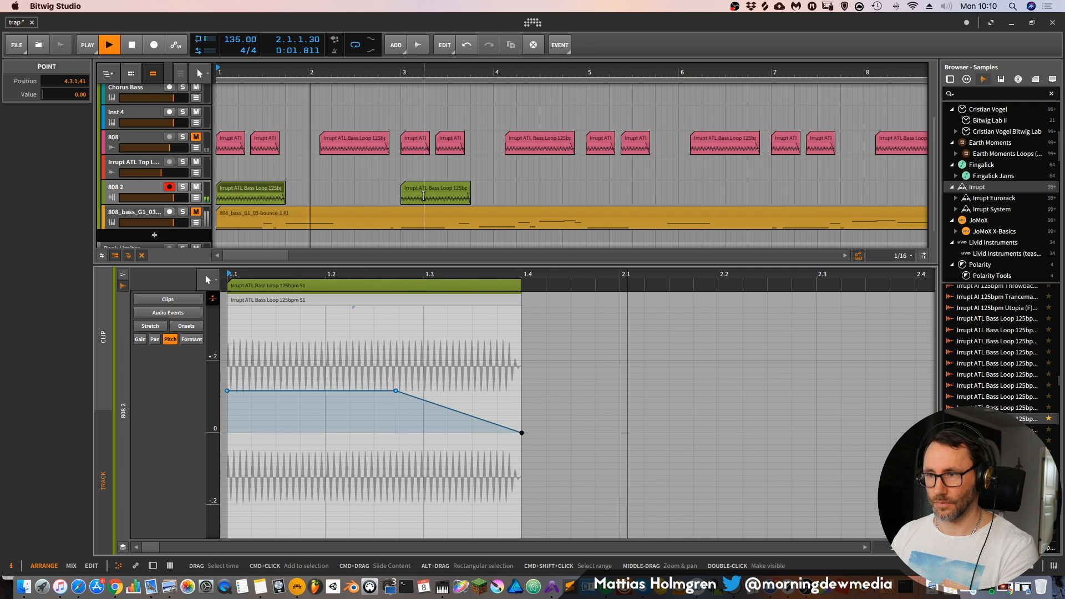
Copy the bar 3 clip on 808 2 to bar 5, slide the copy's pitch up to 7.00 at its end and play it
{"action": "scroll", "coordinate": [455, 180], "scroll_direction": "down", "scroll_amount": 3}
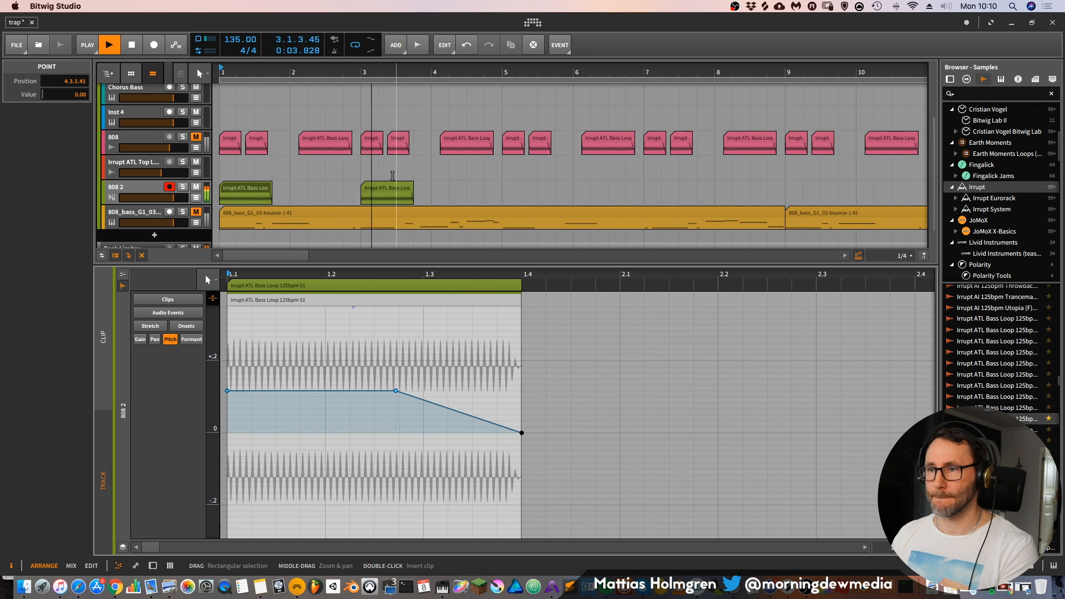
{"action": "left_click_drag", "start_coordinate": [387, 191], "coordinate": [536, 189]}
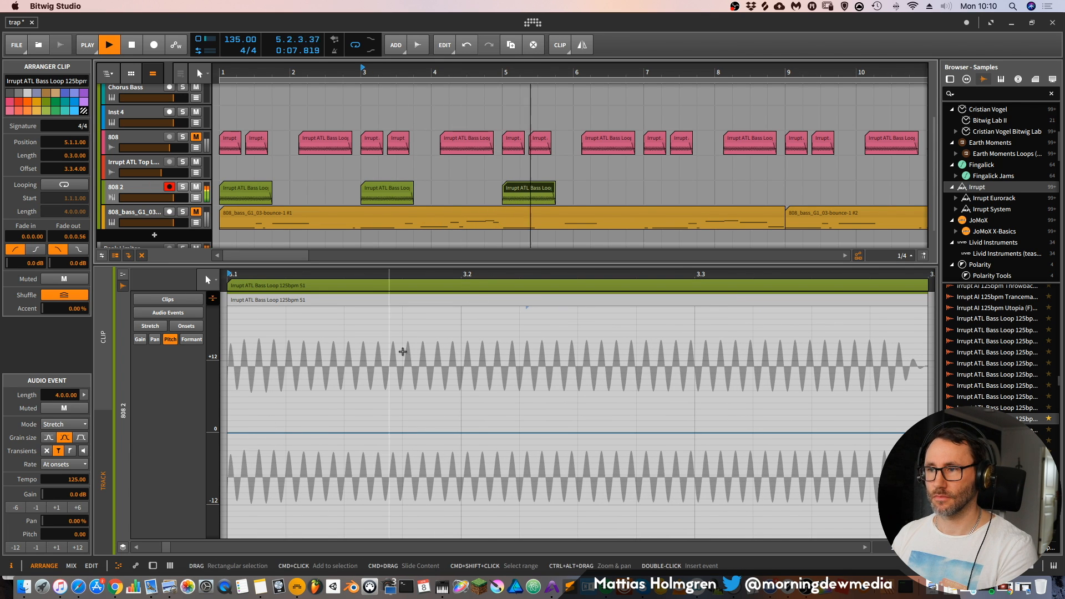
{"action": "key", "text": "space"}
{"action": "left_click", "coordinate": [535, 190]}
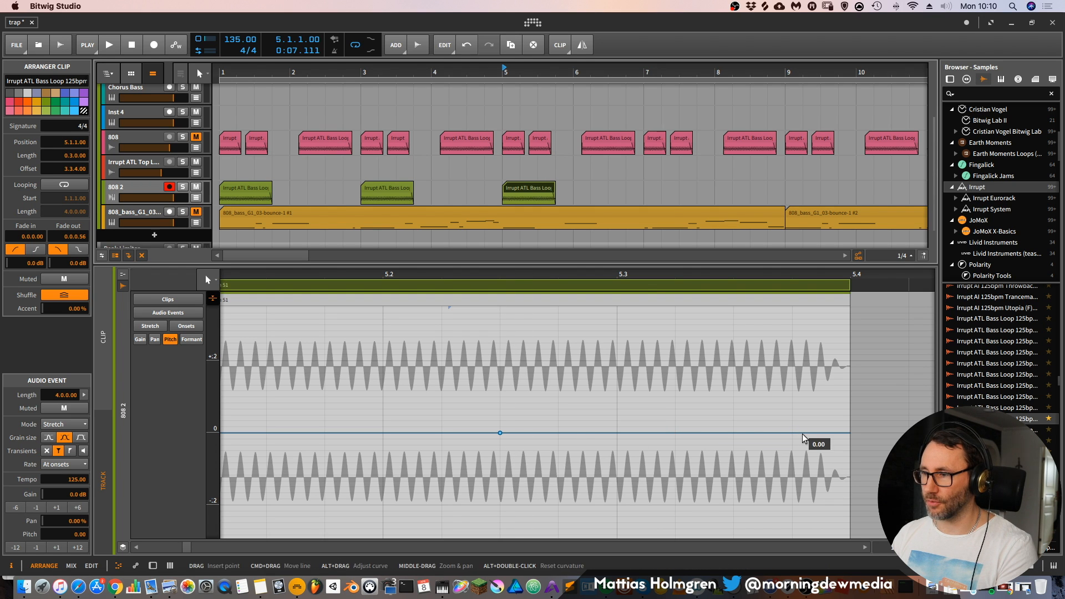
{"action": "left_click_drag", "start_coordinate": [804, 438], "coordinate": [851, 392]}
{"action": "key", "text": "space"}
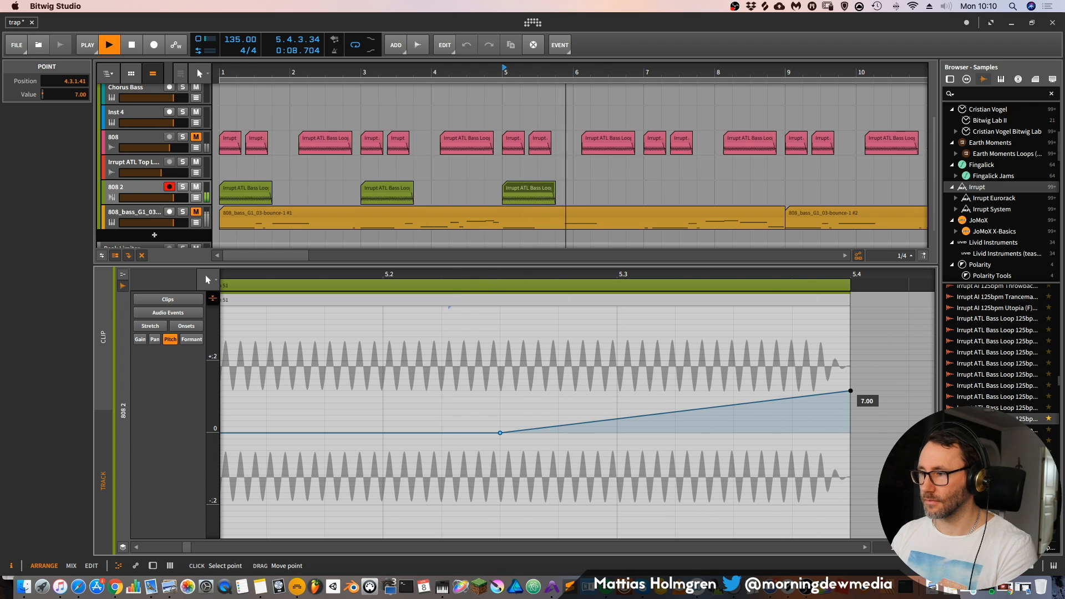
{"action": "key", "text": "space"}
Copy the bar 3 clip on 808 2 to bar 7, raise the copy's pitch to 12.00 and play it
{"action": "left_click_drag", "start_coordinate": [383, 192], "coordinate": [666, 192]}
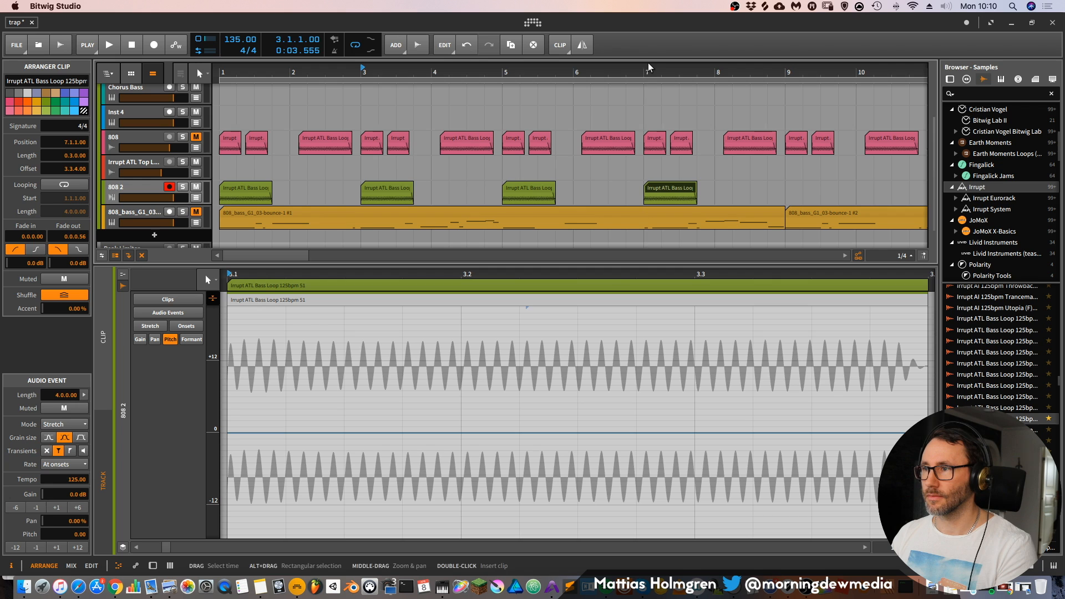
{"action": "left_click", "coordinate": [677, 188]}
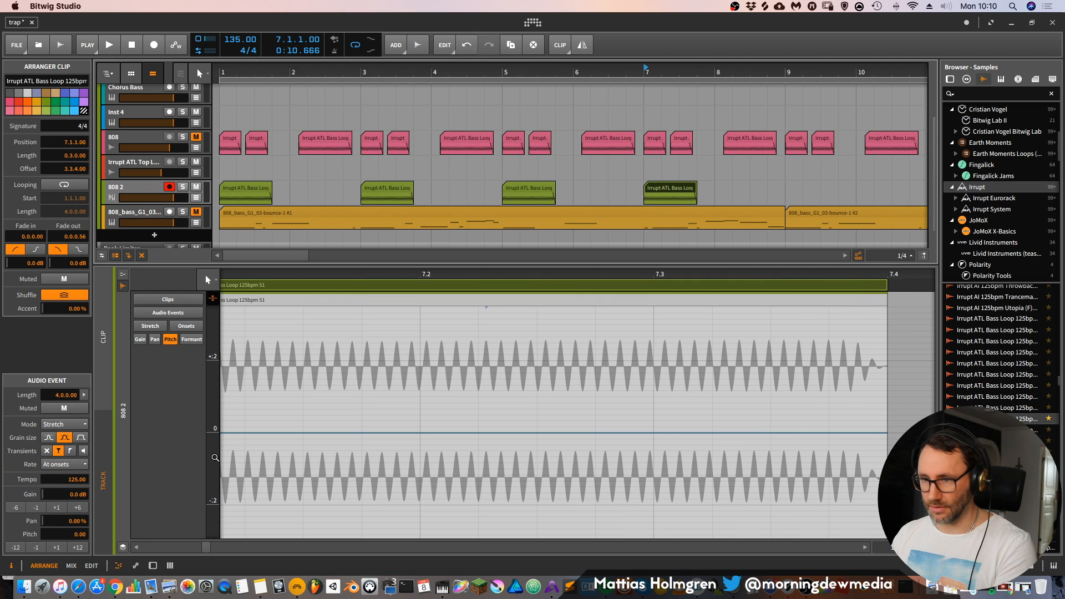
{"action": "left_click_drag", "start_coordinate": [228, 440], "coordinate": [228, 360]}
{"action": "key", "text": "space"}
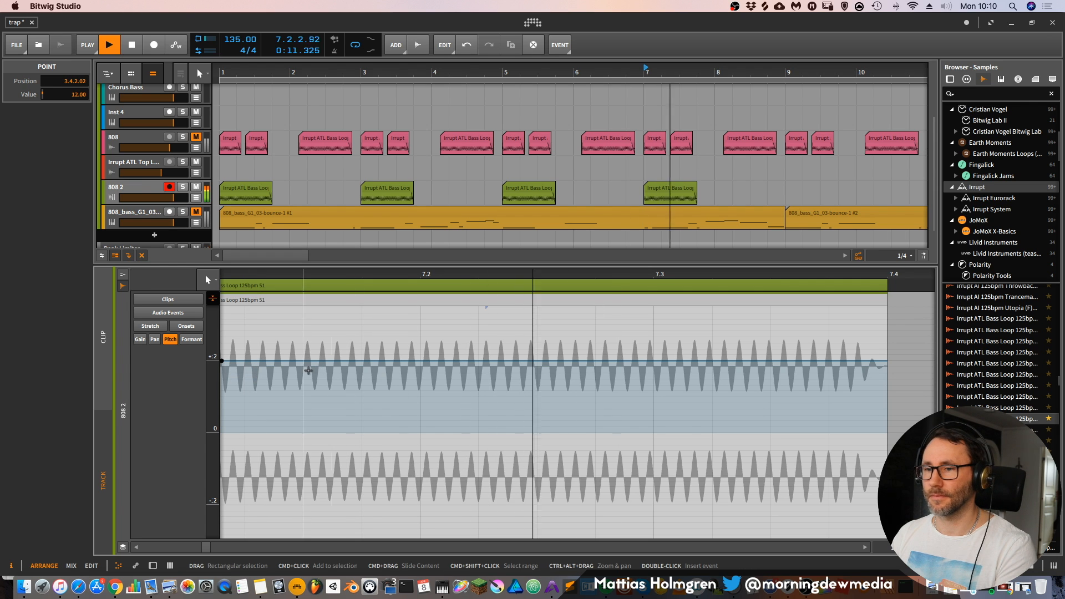
{"action": "key", "text": "space"}
Add two pitch points just after beat 7.2 in the bar 7 clip, drop the second to 7.00 and play it
{"action": "left_click", "coordinate": [508, 360]}
{"action": "left_click", "coordinate": [505, 361]}
{"action": "left_click", "coordinate": [476, 362]}
{"action": "left_click_drag", "start_coordinate": [507, 362], "coordinate": [505, 392]}
{"action": "key", "text": "space"}
{"action": "key", "text": "space"}
{"action": "key", "text": "space"}
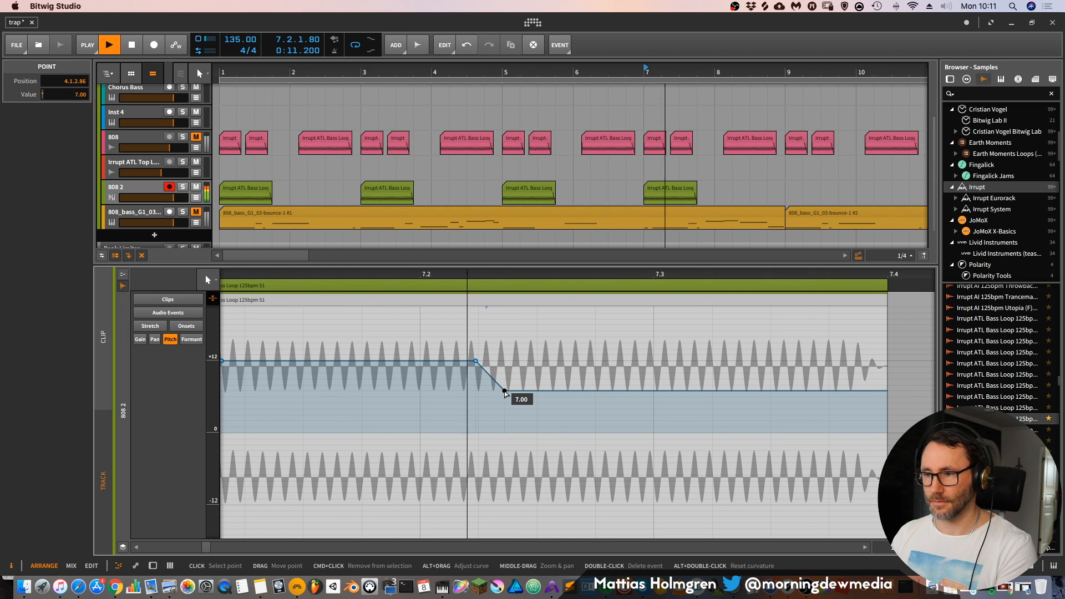
Raise the bar 7 clip's starting pitch to 16.00, and slide its tail from 7.00 down to about 1.00 at the clip's end
{"action": "left_click_drag", "start_coordinate": [222, 361], "coordinate": [222, 337]}
{"action": "key", "text": "space"}
{"action": "key", "text": "space"}
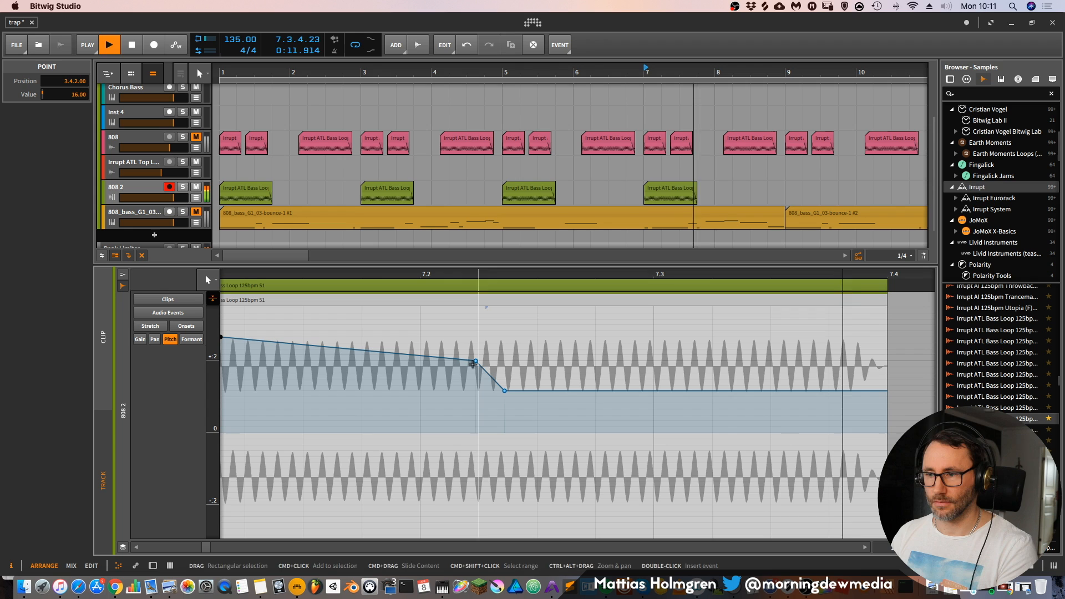
{"action": "left_click", "coordinate": [767, 391]}
{"action": "key", "text": "space"}
{"action": "left_click", "coordinate": [858, 391]}
{"action": "left_click_drag", "start_coordinate": [857, 391], "coordinate": [878, 438]}
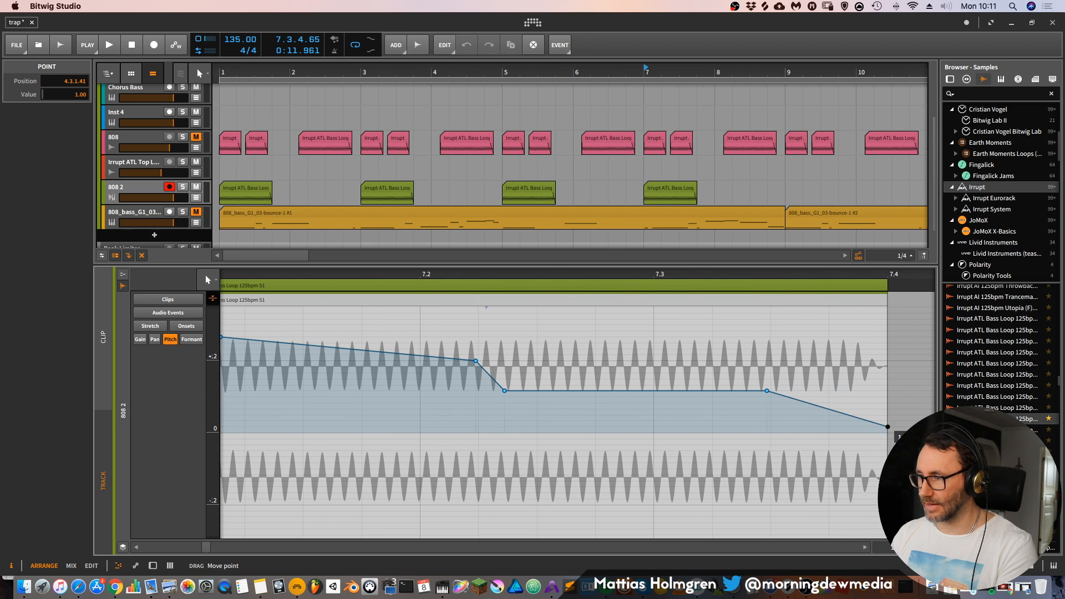
Return to the full arrangement and play it from bar 1 to hear the pitch slides on 808 2
{"action": "key", "text": "Tab"}
{"action": "key", "text": "Tab"}
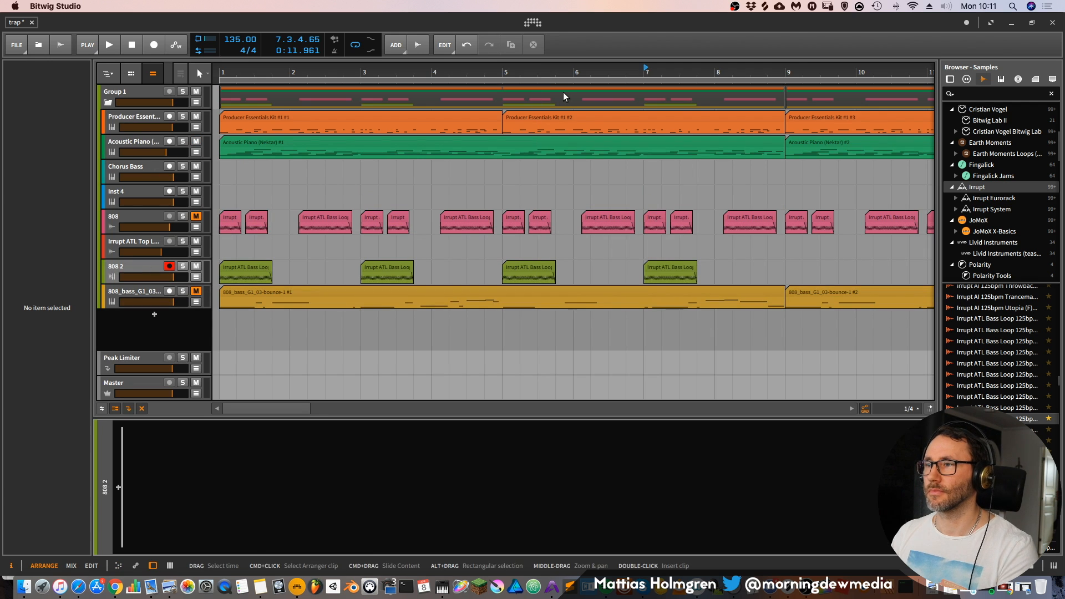
{"action": "key", "text": "space"}
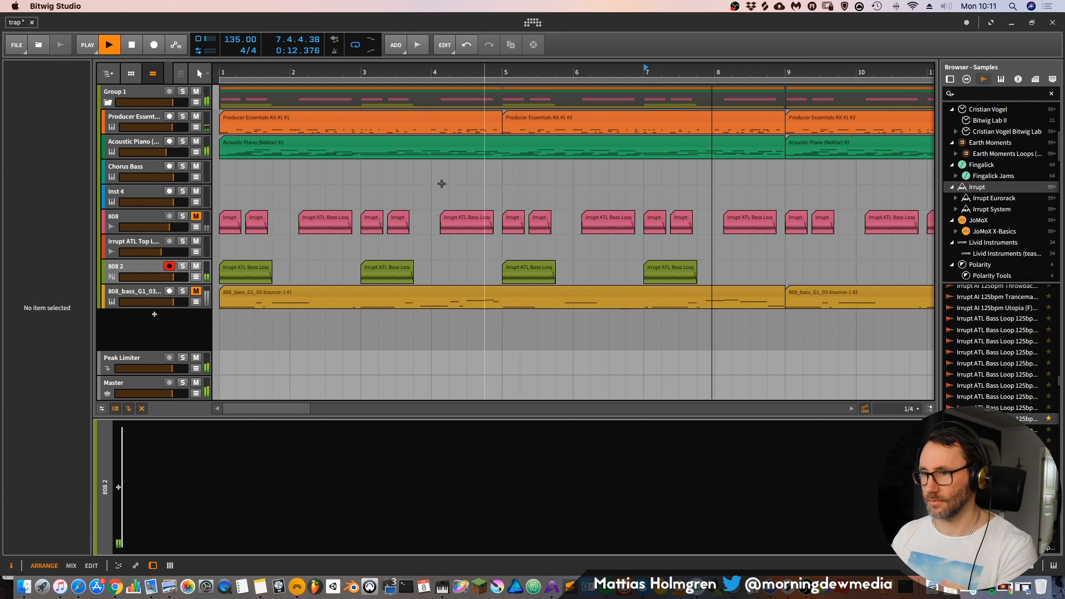
{"action": "left_click", "coordinate": [221, 73]}
{"action": "key", "text": "space"}
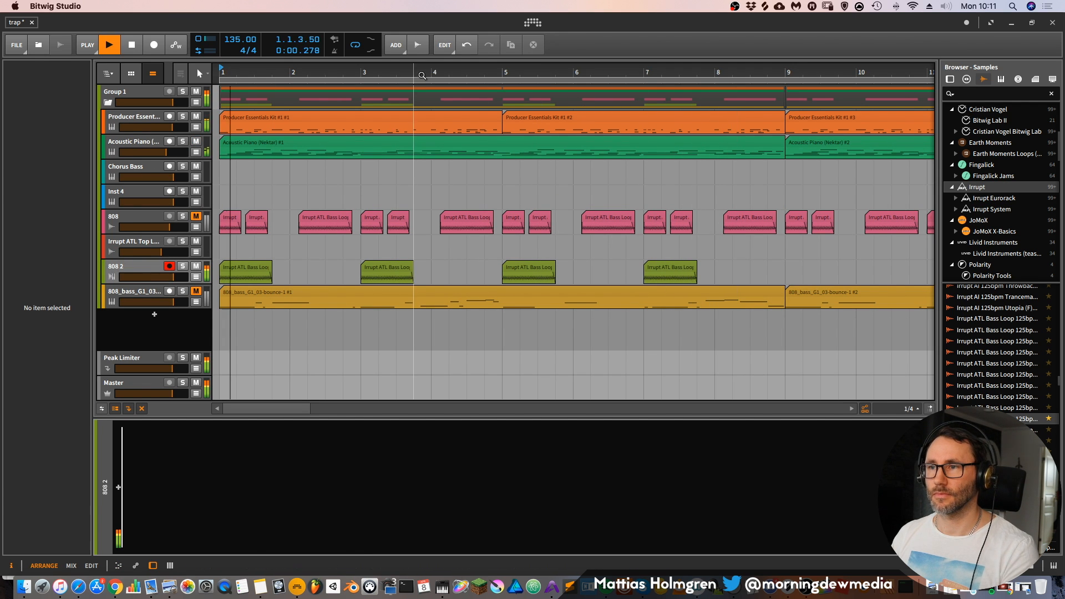
{"action": "scroll", "coordinate": [356, 266], "scroll_direction": "down", "scroll_amount": 5}
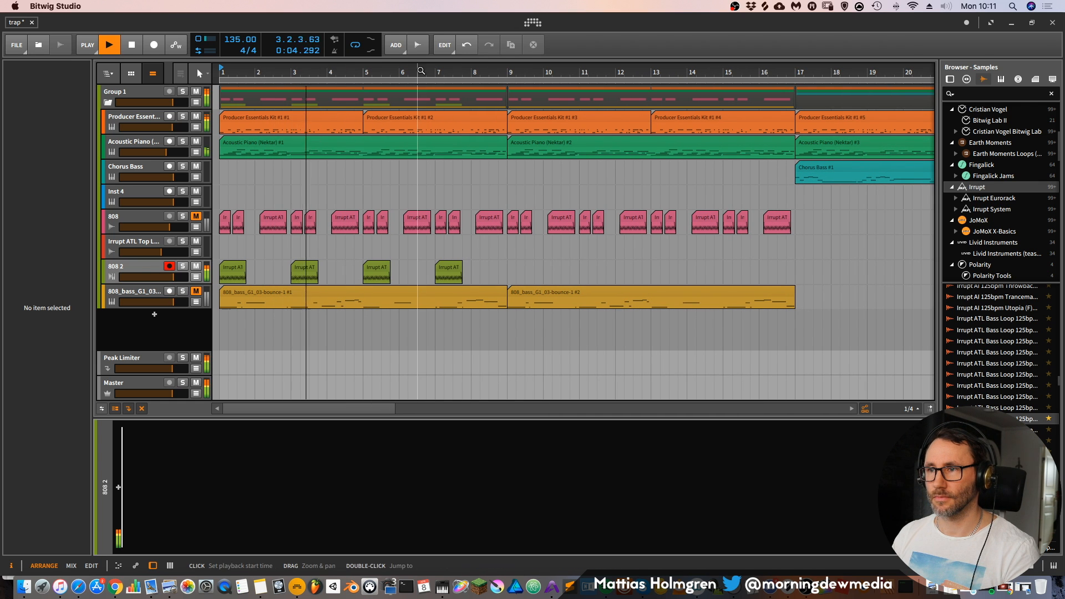
{"action": "scroll", "coordinate": [384, 260], "scroll_direction": "up", "scroll_amount": 3}
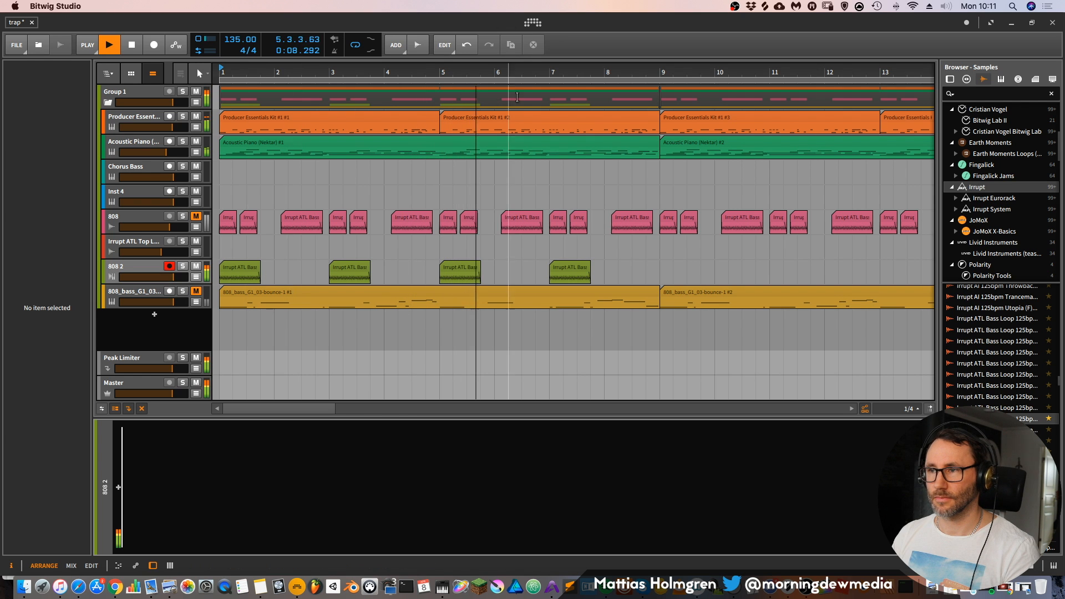
{"action": "scroll", "coordinate": [534, 278], "scroll_direction": "down", "scroll_amount": 2}
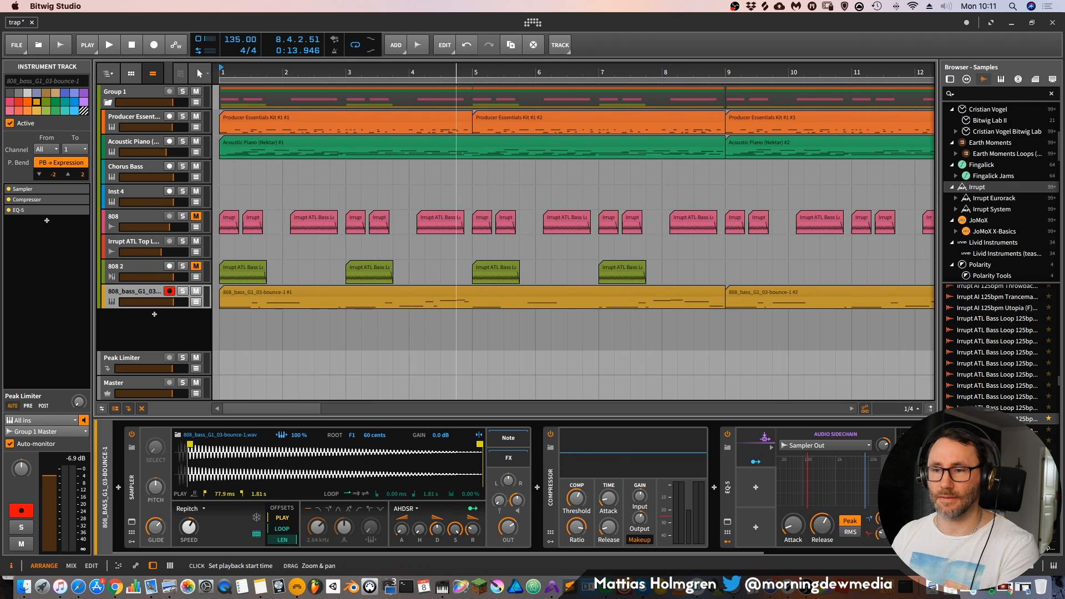
Play the 808_bass_G1_03-bounce-1 part from bar 1 and examine its notes in the note editor
{"action": "double_click", "coordinate": [375, 292]}
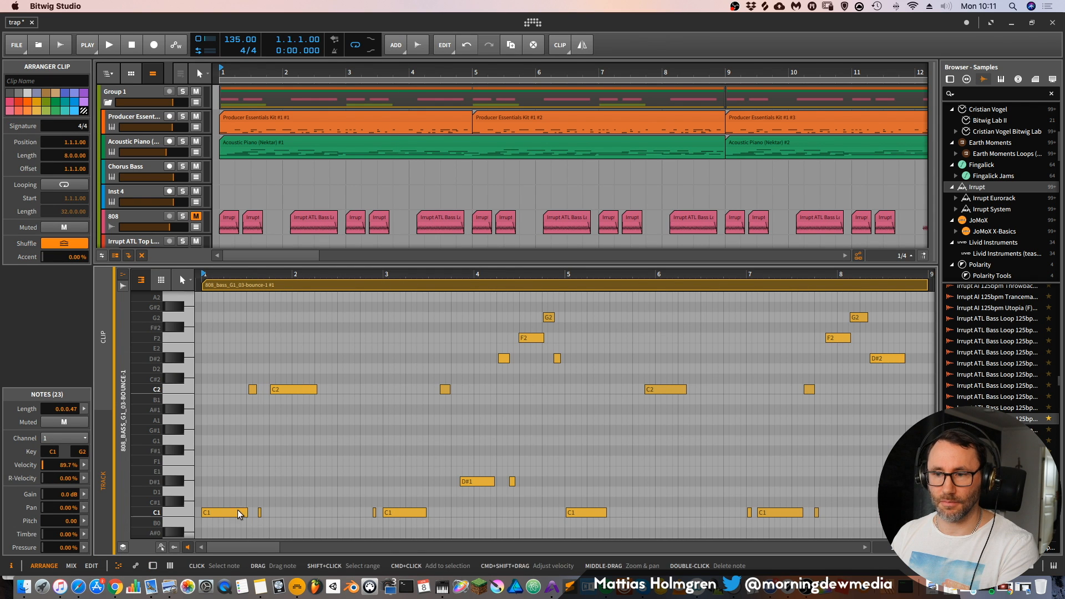
{"action": "key", "text": "space"}
{"action": "key", "text": "d"}
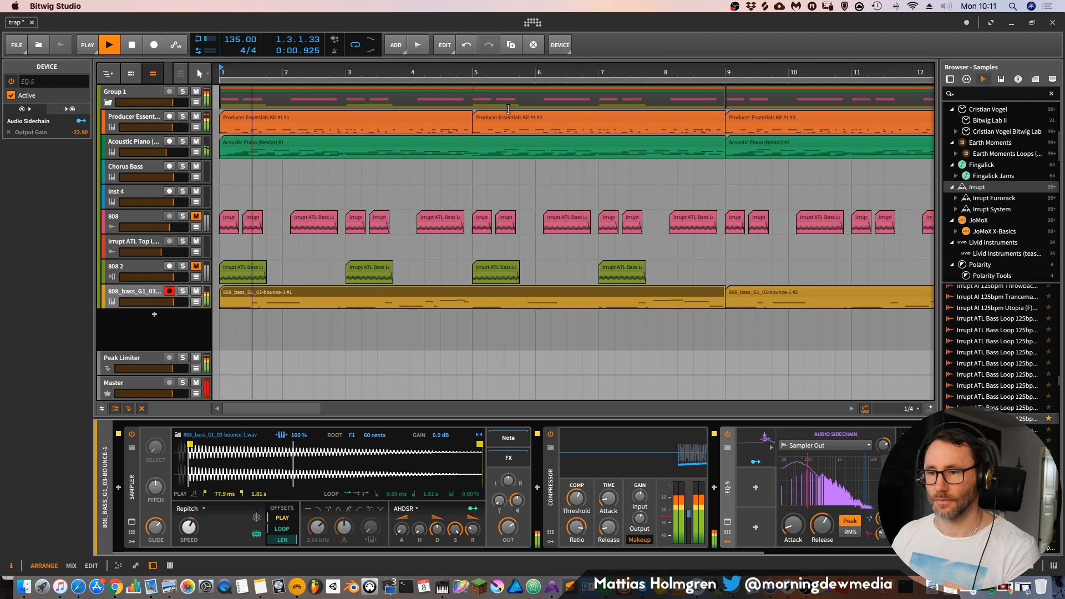
{"action": "left_click_drag", "start_coordinate": [523, 73], "coordinate": [523, 26]}
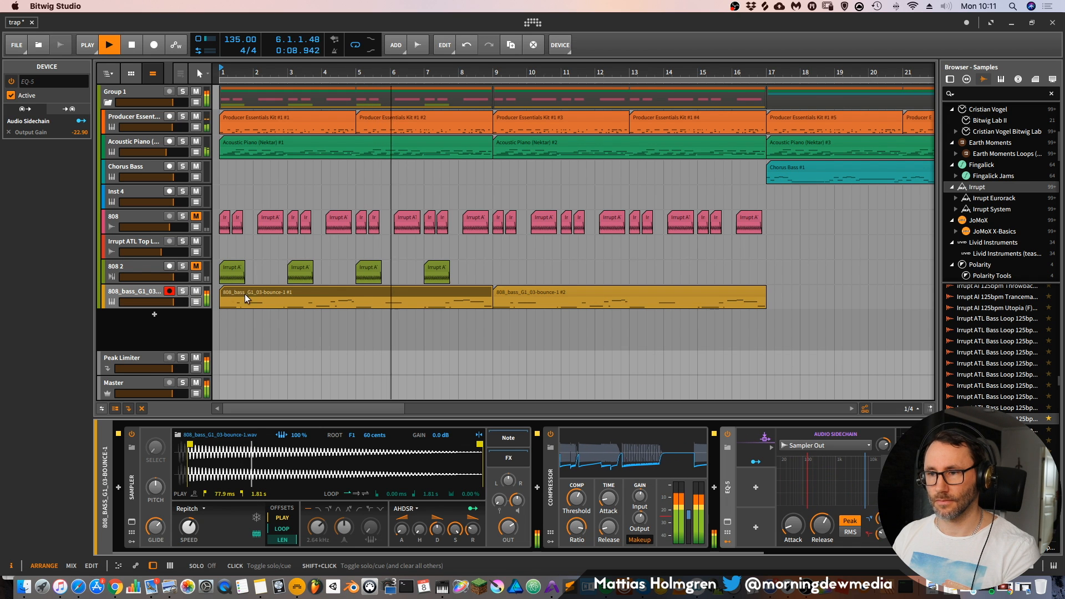
{"action": "double_click", "coordinate": [369, 291]}
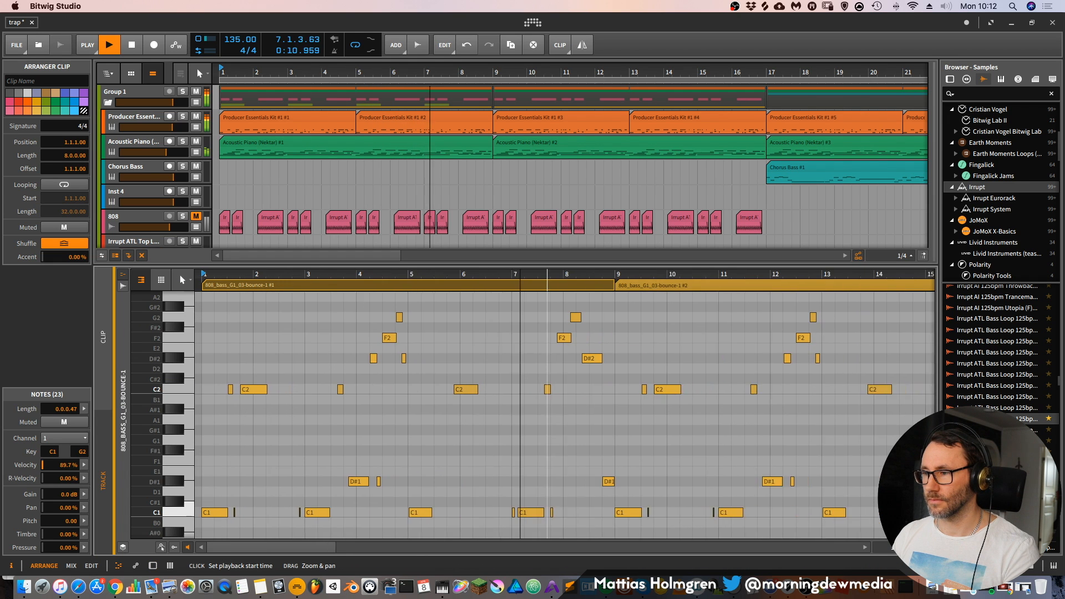
{"action": "left_click_drag", "start_coordinate": [539, 275], "coordinate": [184, 314]}
{"action": "left_click_drag", "start_coordinate": [331, 314], "coordinate": [344, 281]}
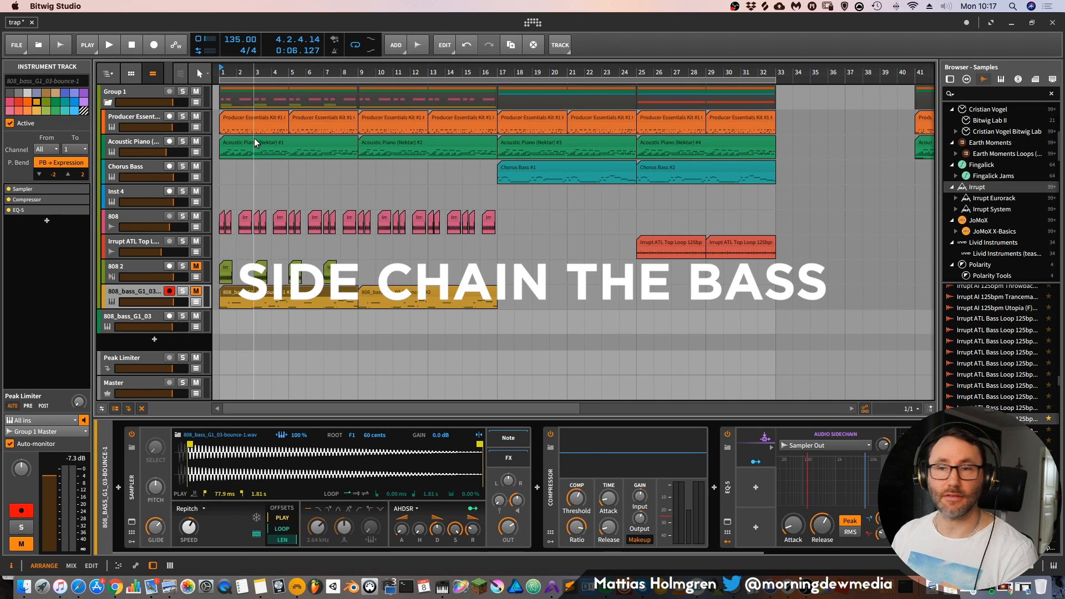
Disable the EQ-5 on the 808_bass_G1_03-bounce-1 track and insert Bitwig's Tool device between the Compressor and the EQ-5
{"action": "left_click_drag", "start_coordinate": [623, 551], "coordinate": [880, 555]}
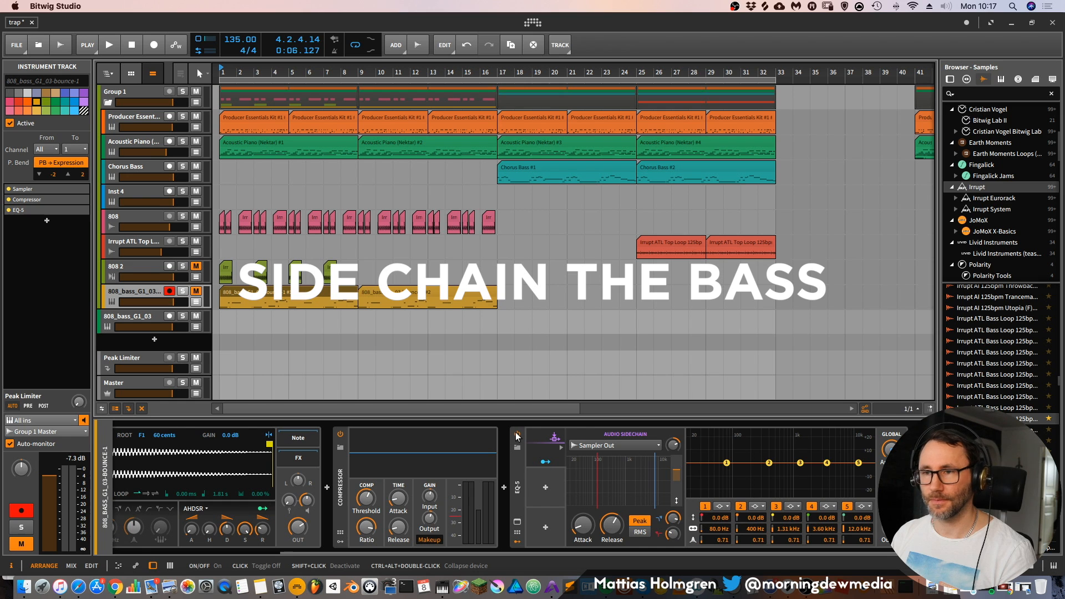
{"action": "left_click", "coordinate": [504, 487]}
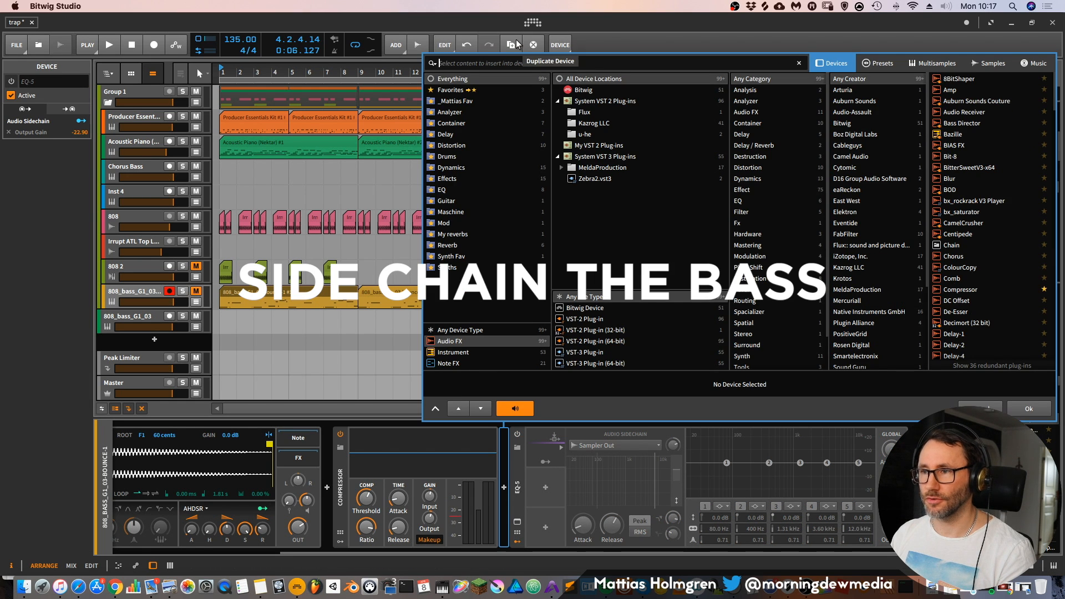
{"action": "left_click", "coordinate": [585, 88]}
{"action": "scroll", "coordinate": [975, 328], "scroll_direction": "down", "scroll_amount": 10}
{"action": "left_click", "coordinate": [974, 327]}
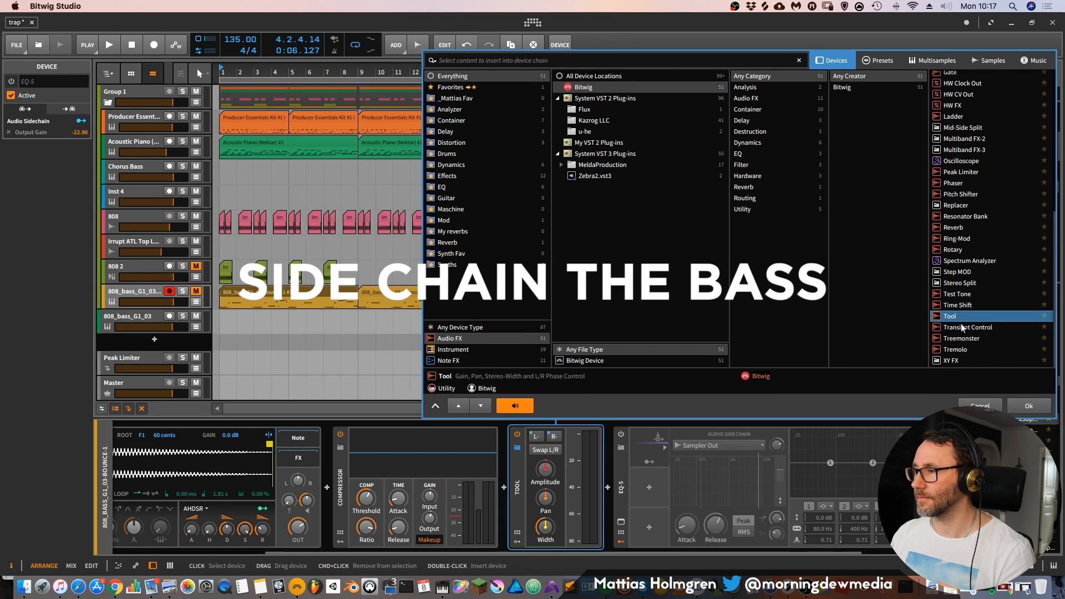
{"action": "left_click", "coordinate": [1027, 406]}
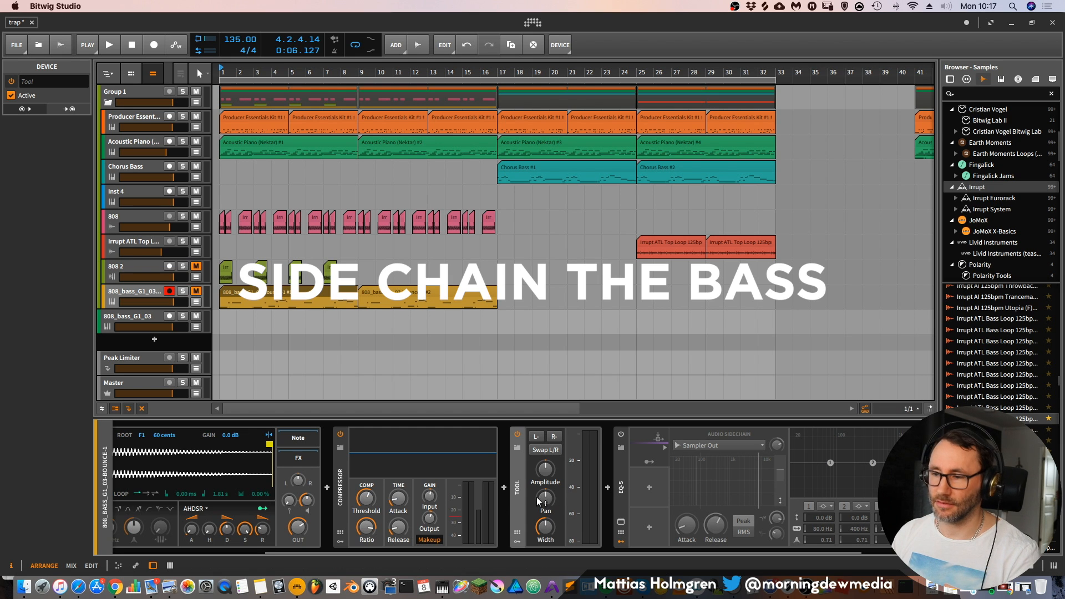
Add an Audio Sidechain modulator to the Tool device
{"action": "left_click", "coordinate": [516, 541]}
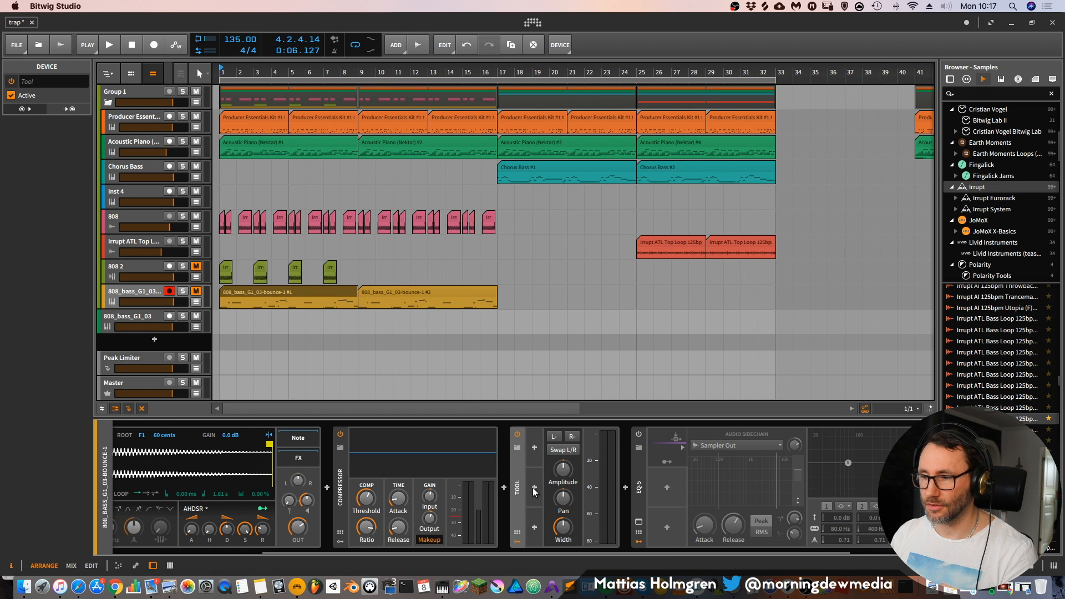
{"action": "left_click", "coordinate": [534, 448]}
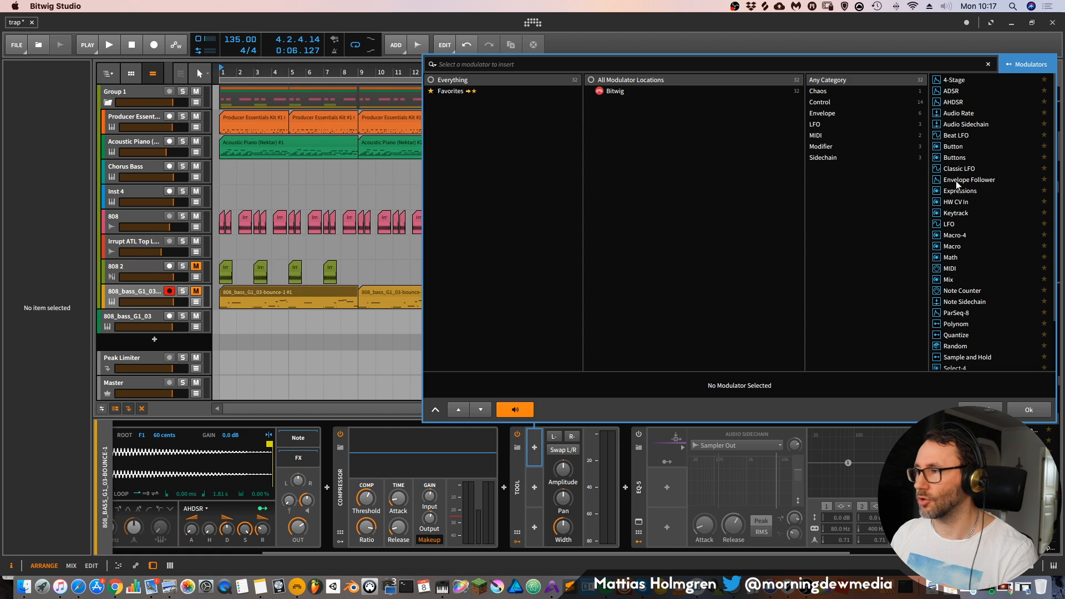
{"action": "left_click", "coordinate": [965, 125]}
{"action": "left_click", "coordinate": [1015, 415]}
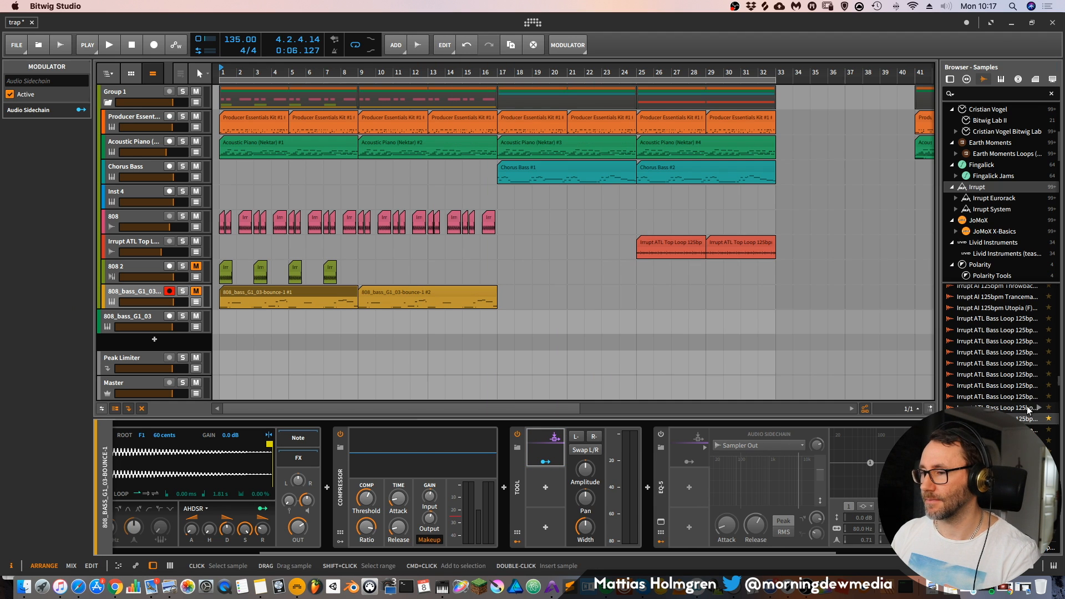
Set the Audio Sidechain's source to the Sampler Out of kick_epic_01 in the Producer Essentials Kit #1 drum machine, and solo the bass track
{"action": "left_click", "coordinate": [559, 447]}
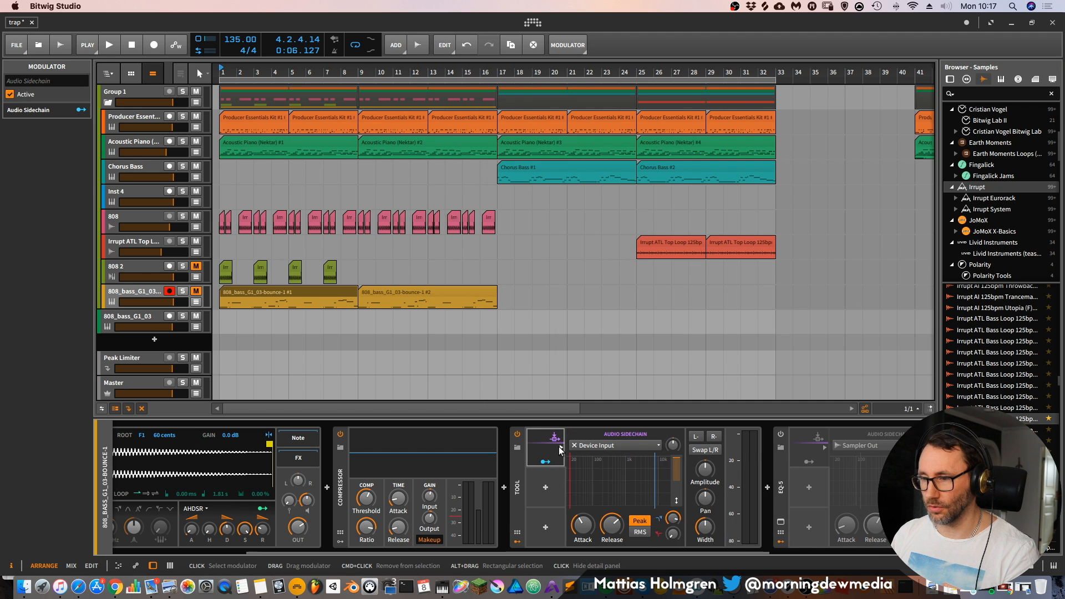
{"action": "left_click", "coordinate": [627, 444]}
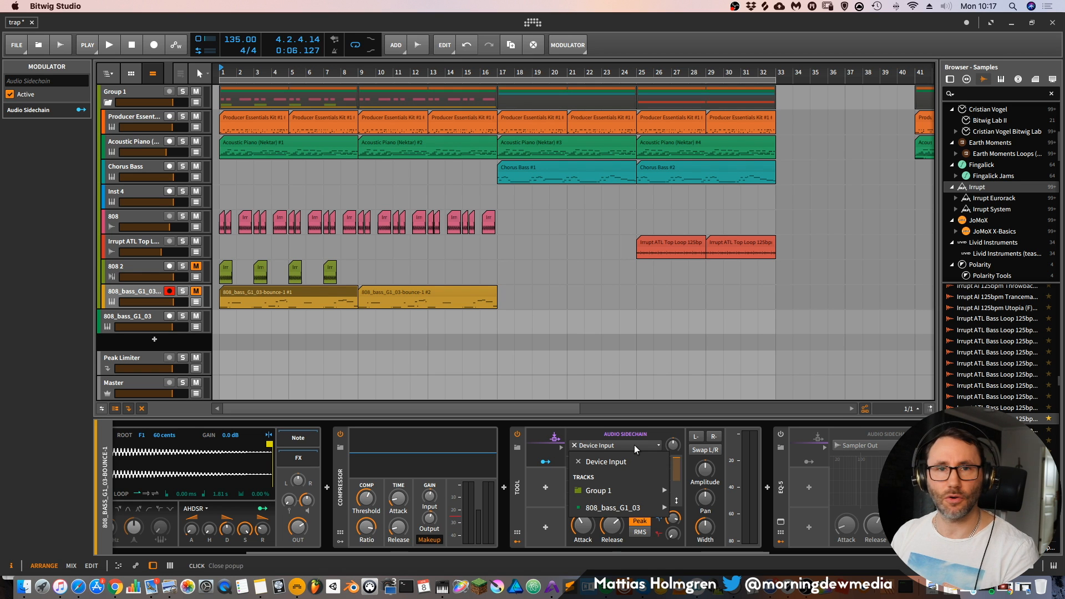
{"action": "mouse_move", "coordinate": [640, 488]}
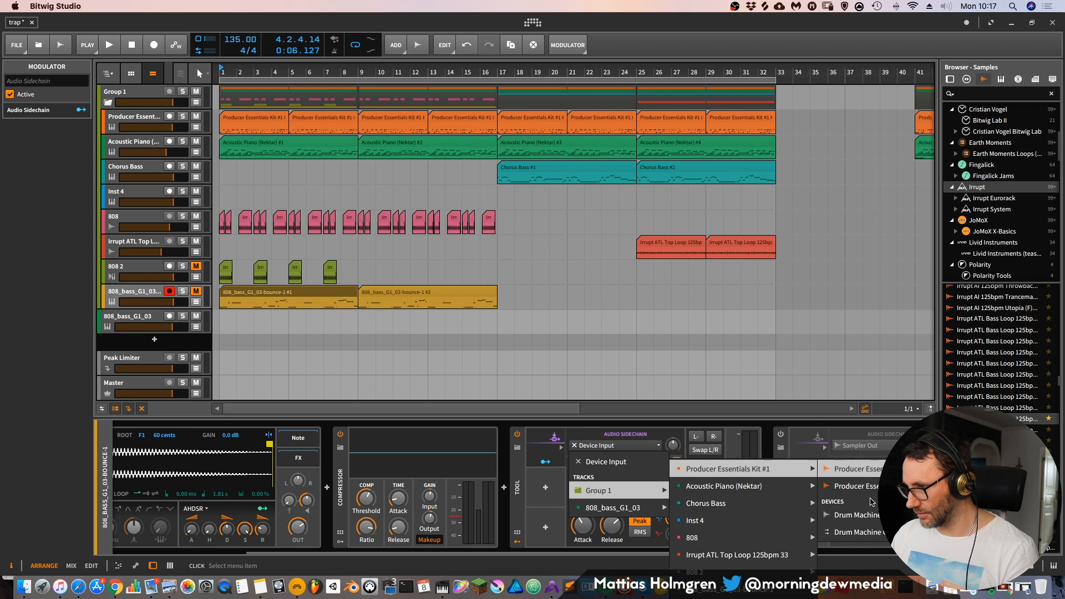
{"action": "mouse_move", "coordinate": [876, 537]}
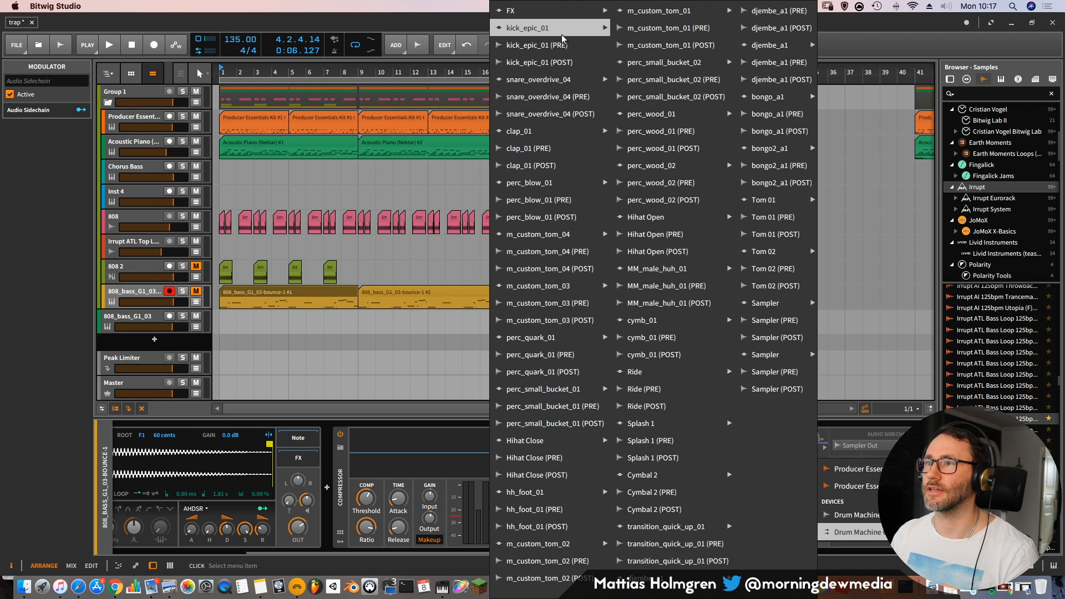
{"action": "left_click", "coordinate": [652, 28]}
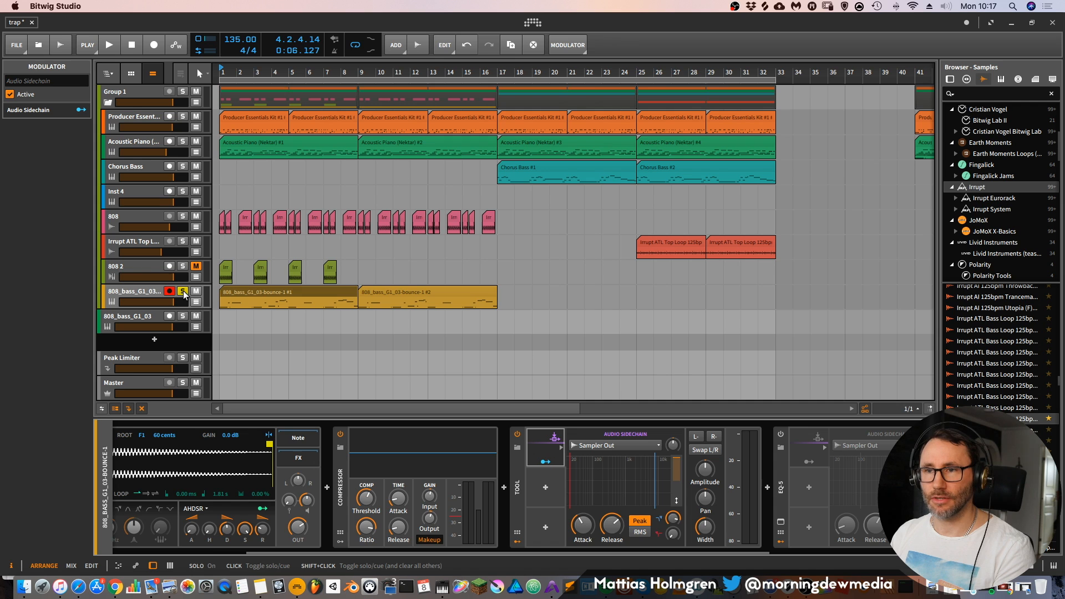
Play the soloed bass and raise the Audio Sidechain's gain to +15.2 dB
{"action": "key", "text": "space"}
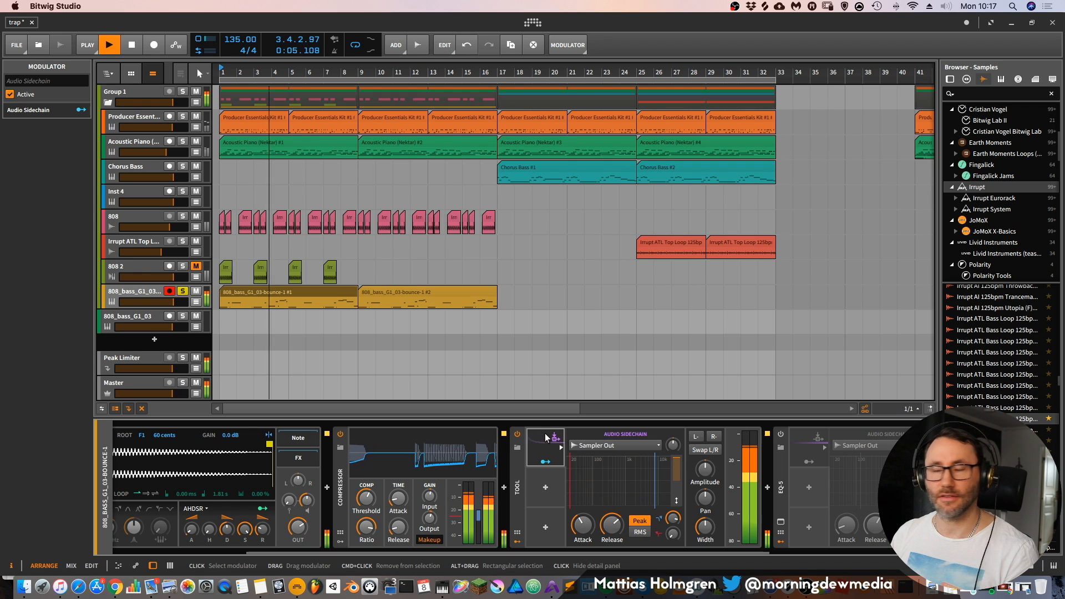
{"action": "left_click_drag", "start_coordinate": [673, 445], "coordinate": [673, 423]}
{"action": "key", "text": "space"}
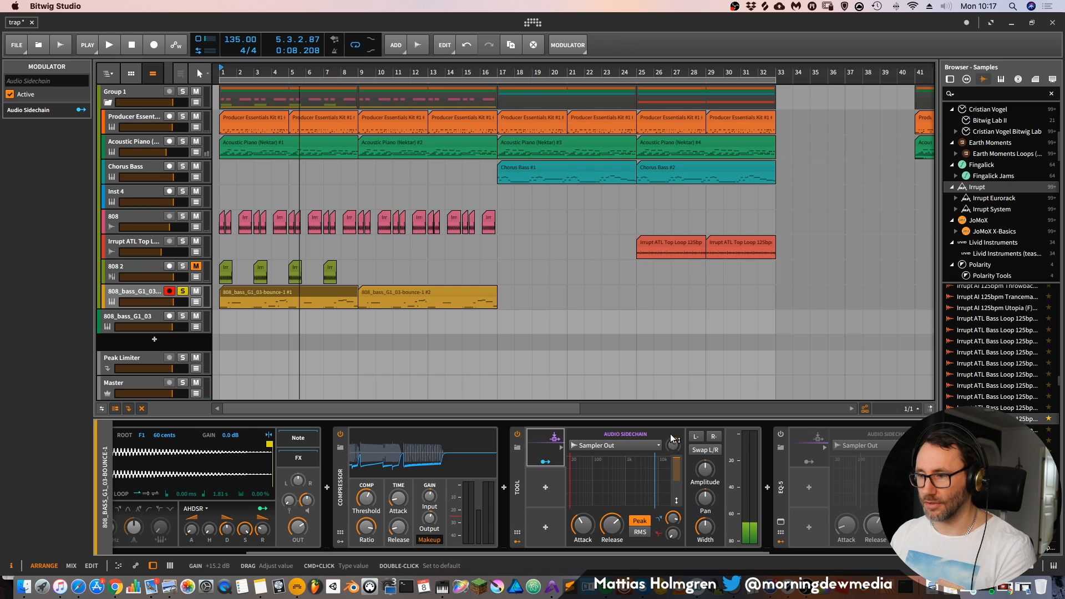
Map the Audio Sidechain to the Tool's Amplitude with a modulation of -31.68, and raise the sidechain's low-cut frequency during playback
{"action": "left_click", "coordinate": [546, 462]}
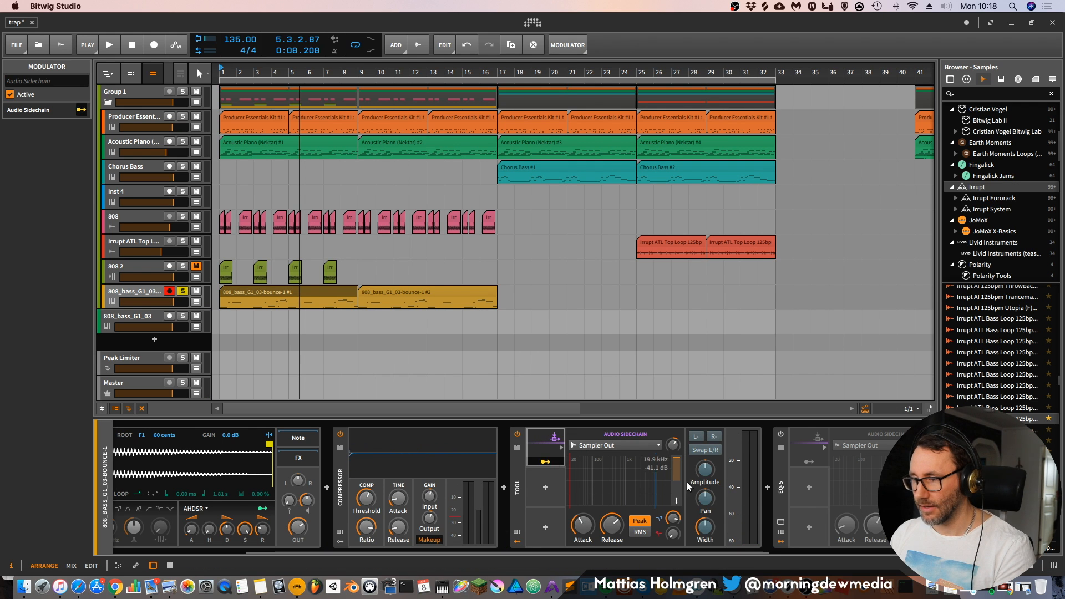
{"action": "left_click_drag", "start_coordinate": [708, 469], "coordinate": [708, 488]}
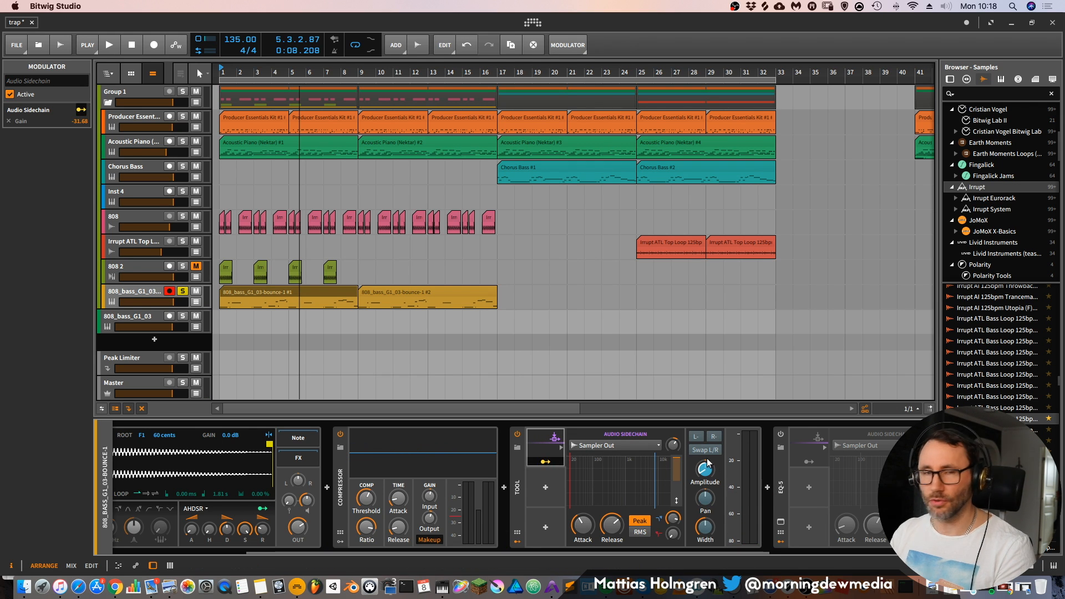
{"action": "left_click", "coordinate": [545, 462]}
{"action": "key", "text": "space"}
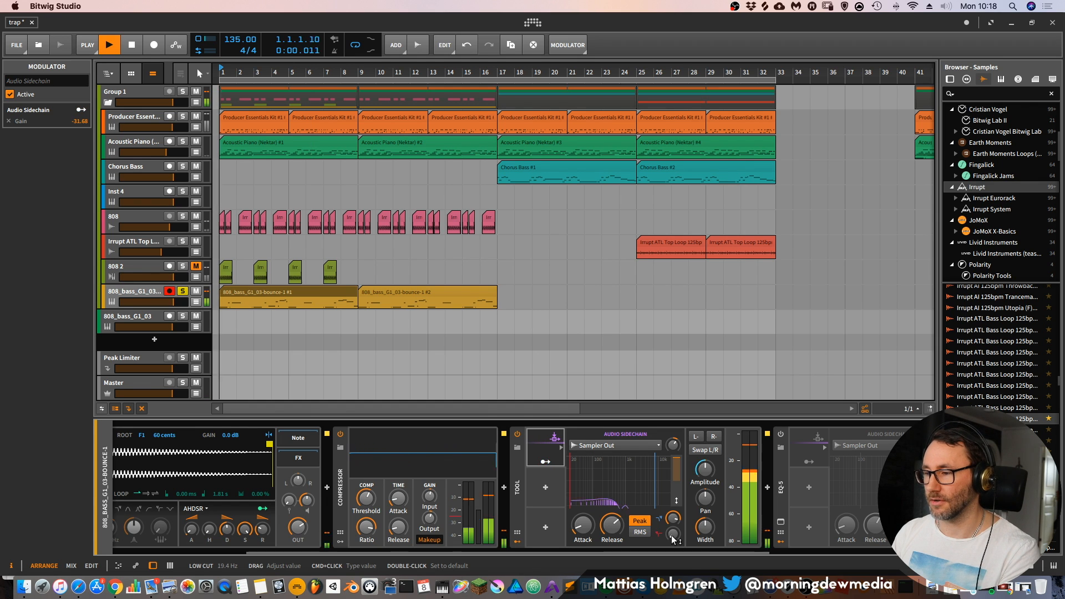
{"action": "left_click_drag", "start_coordinate": [673, 536], "coordinate": [673, 519]}
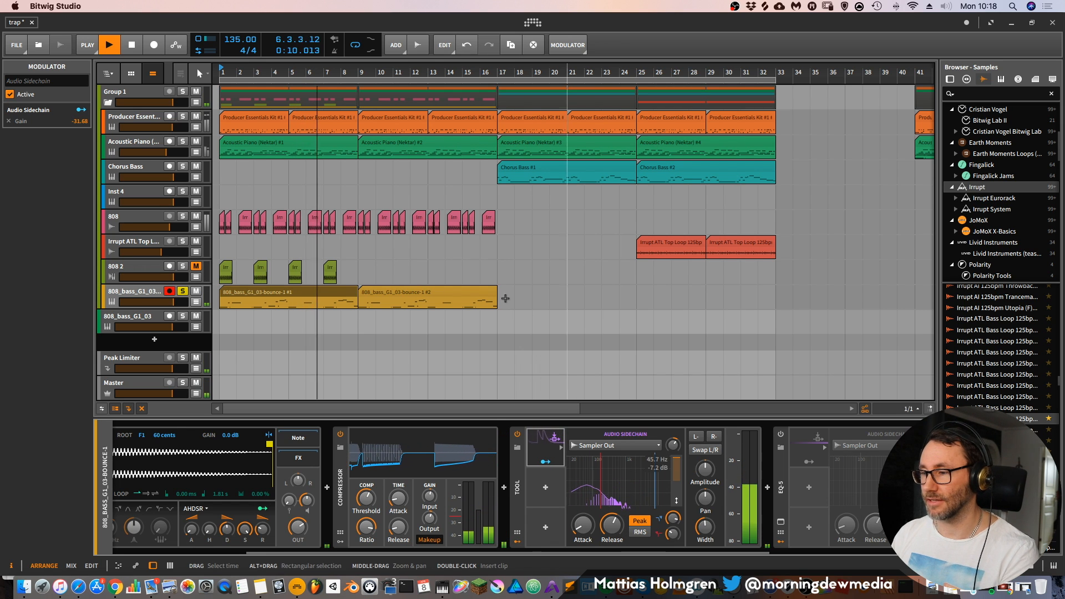
Unsolo the bass track, mute the 808 track, and play the arrangement from bar 1
{"action": "left_click", "coordinate": [184, 291]}
{"action": "key", "text": "space"}
{"action": "key", "text": "space"}
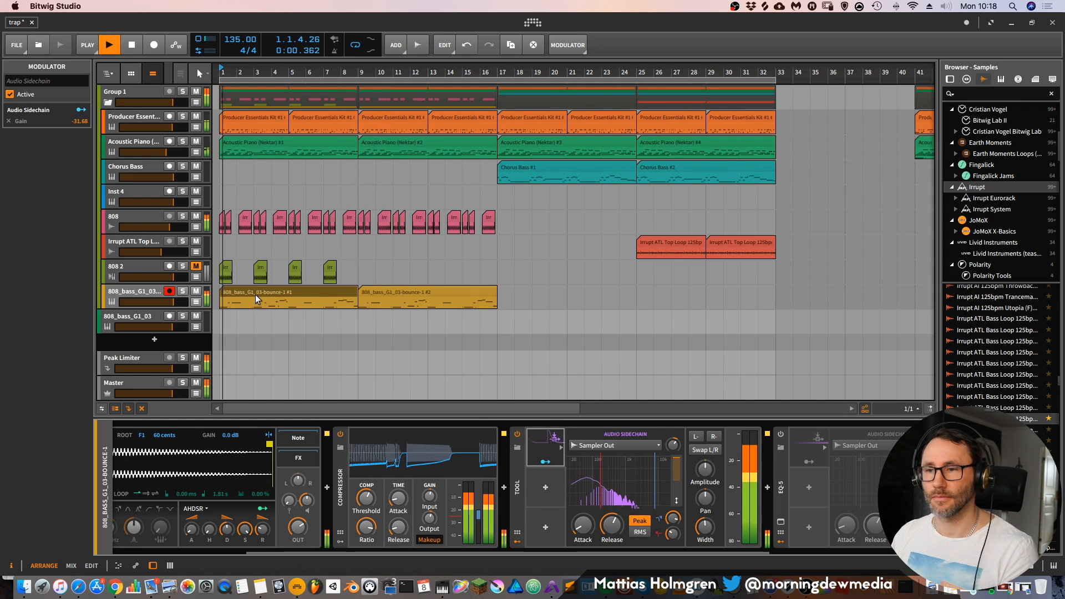
{"action": "left_click", "coordinate": [196, 217]}
{"action": "key", "text": "space"}
{"action": "key", "text": "space"}
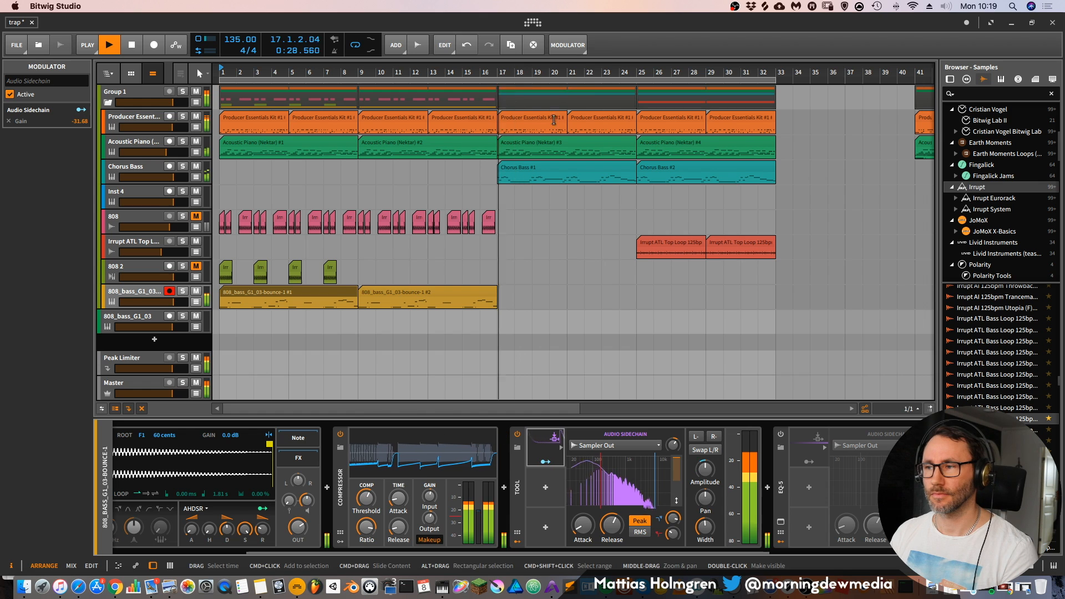
Listen to the arrangement's second half up to the end of bar 32, with the Chorus Bass track selected to view its devices
{"action": "left_click_drag", "start_coordinate": [598, 75], "coordinate": [598, 65]}
{"action": "left_click", "coordinate": [139, 168]}
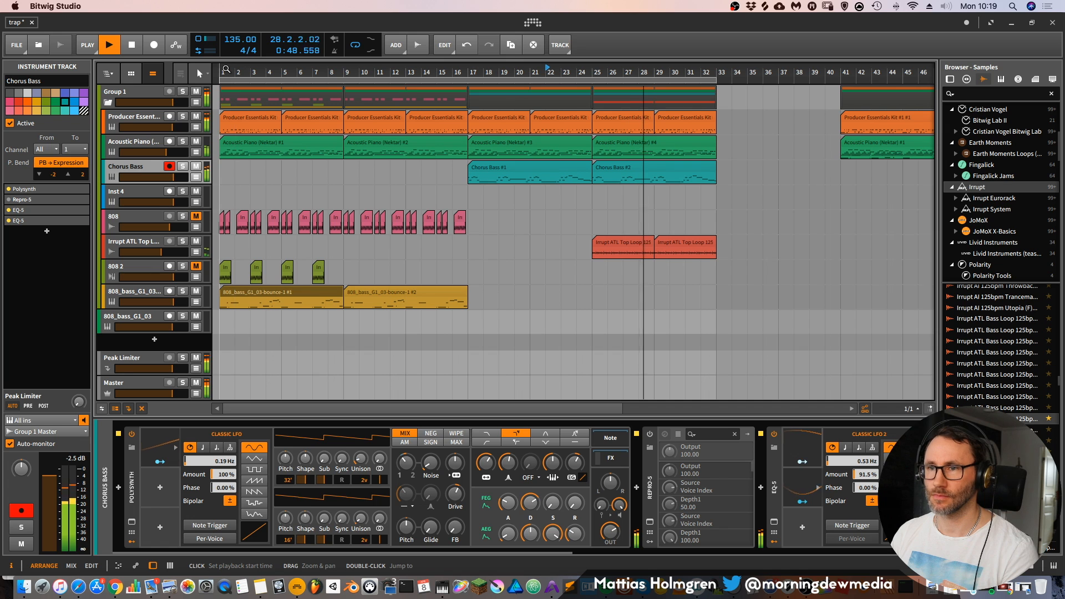
{"action": "left_click_drag", "start_coordinate": [577, 67], "coordinate": [577, 83]}
{"action": "left_click_drag", "start_coordinate": [663, 72], "coordinate": [707, 79]}
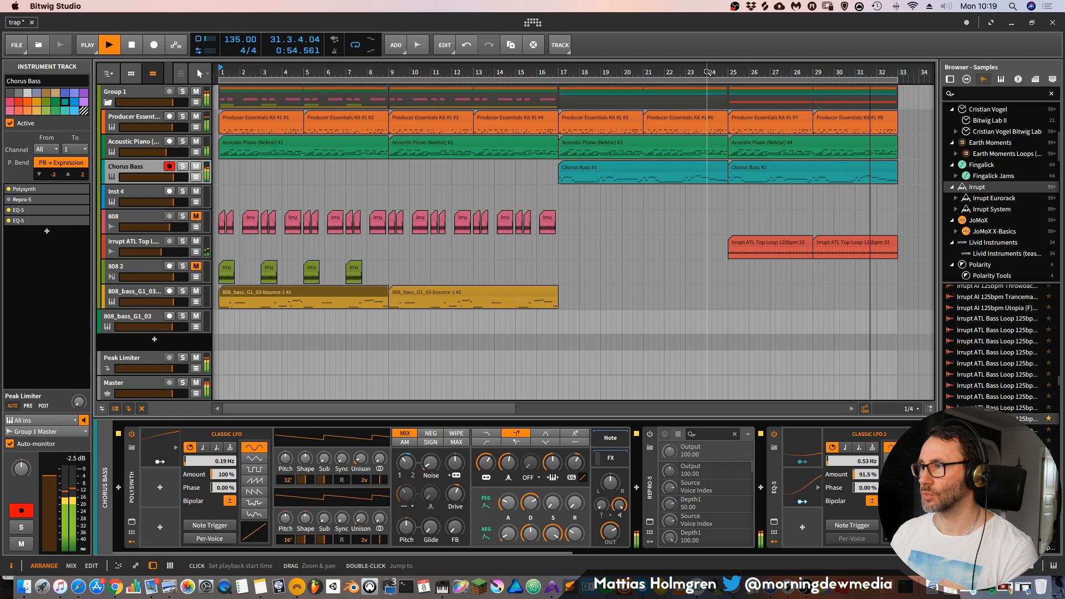
{"action": "left_click_drag", "start_coordinate": [725, 73], "coordinate": [703, 63]}
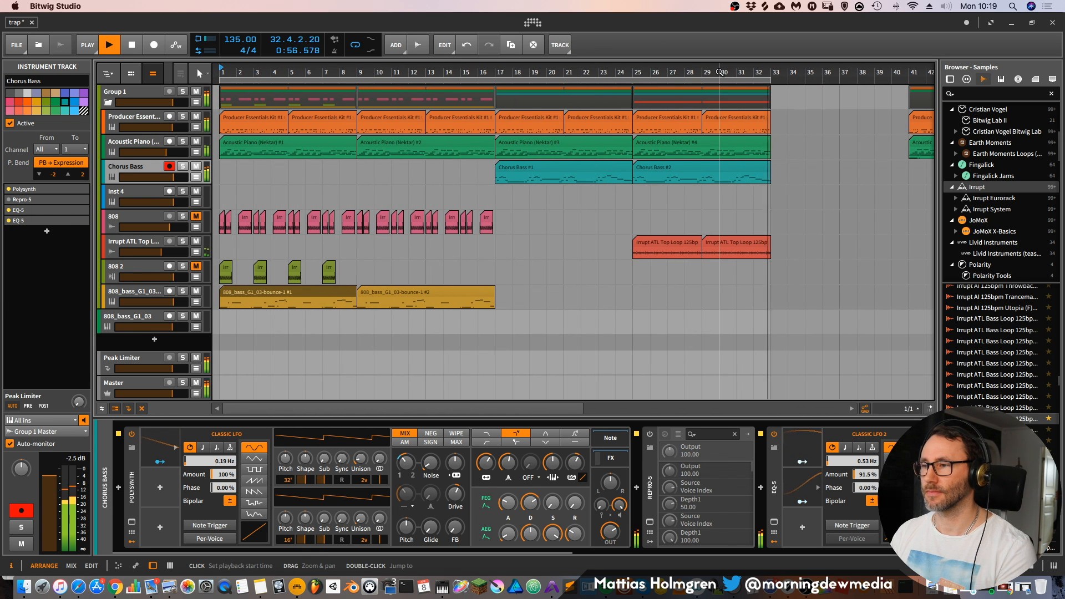
{"action": "key", "text": "space"}
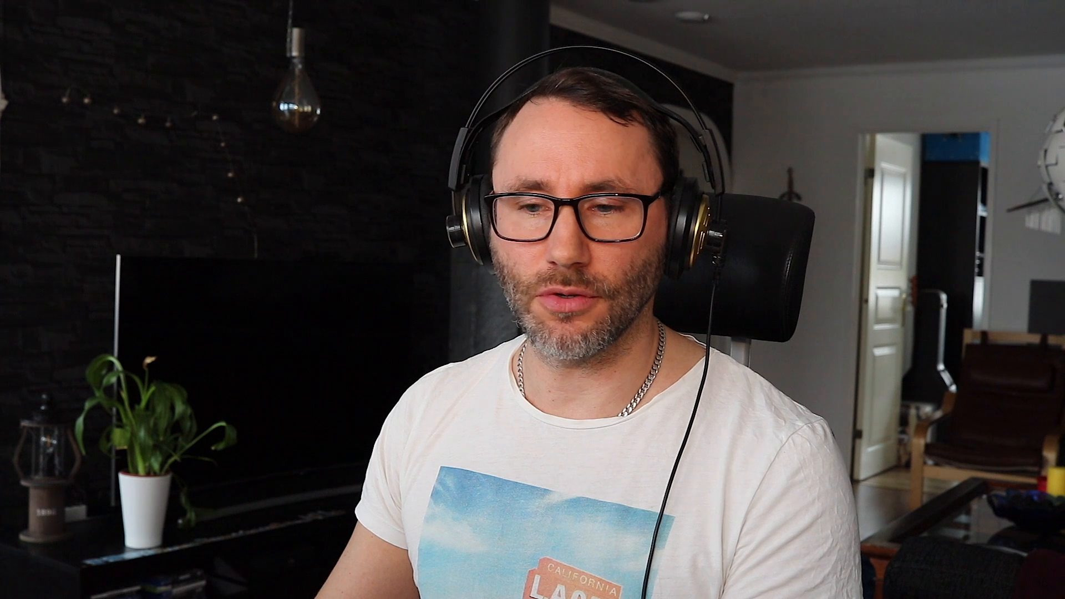